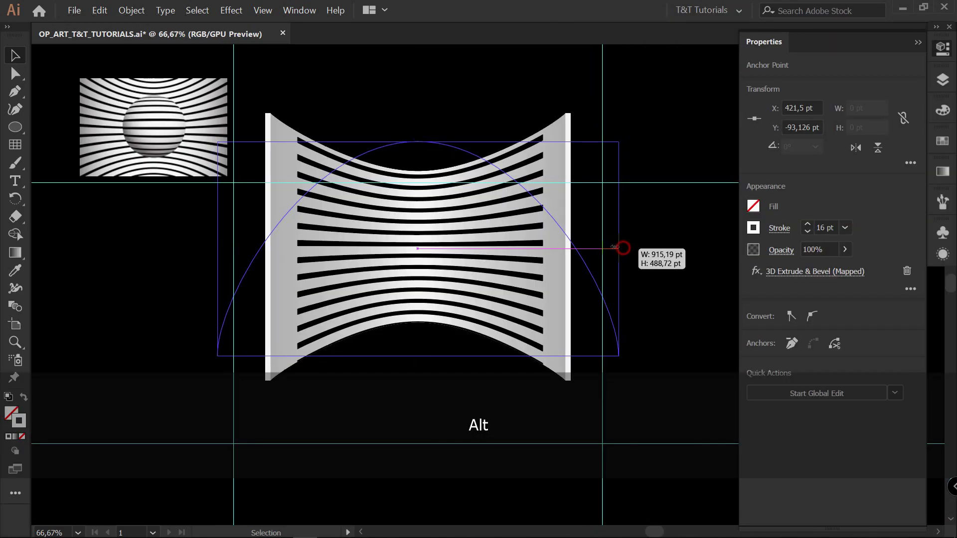
drag(622, 247, 588, 248)
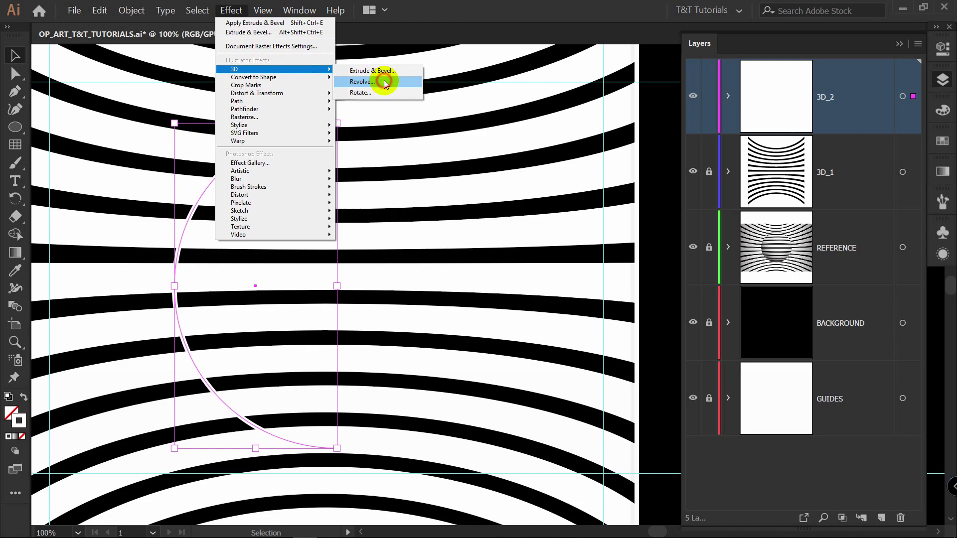
click(385, 82)
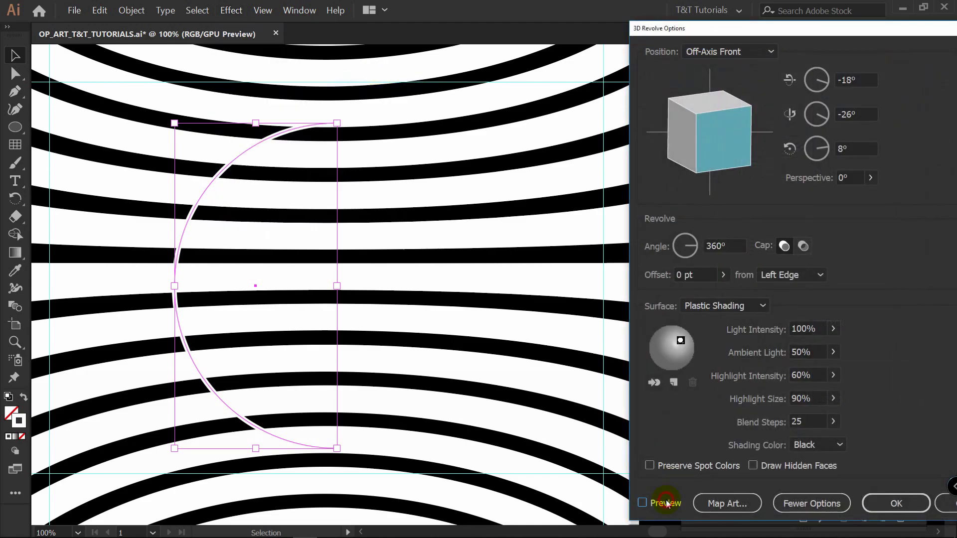
click(642, 503)
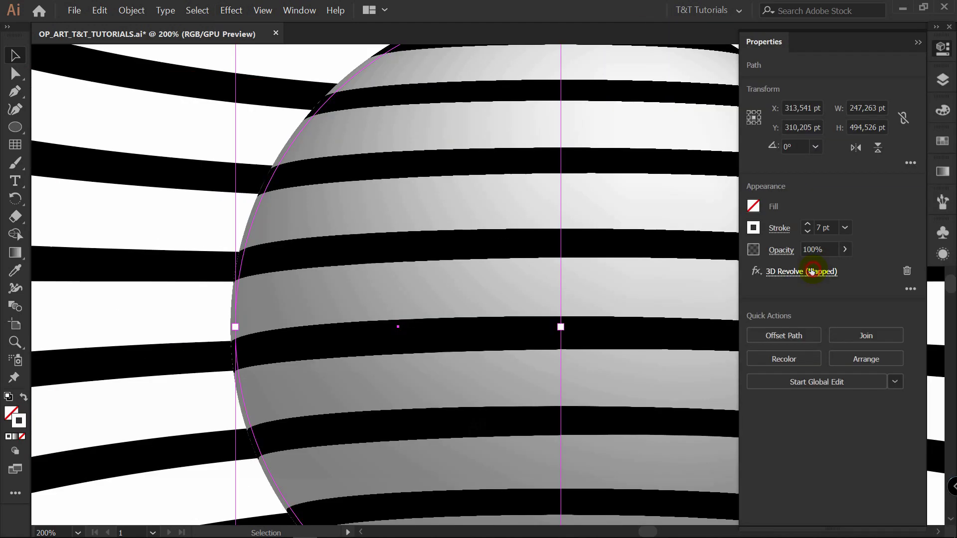
click(812, 272)
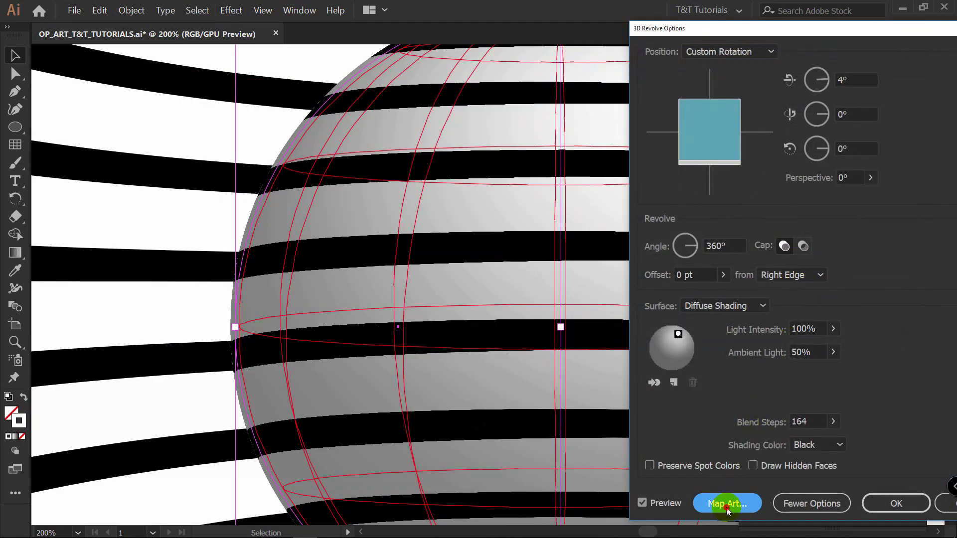
click(725, 507)
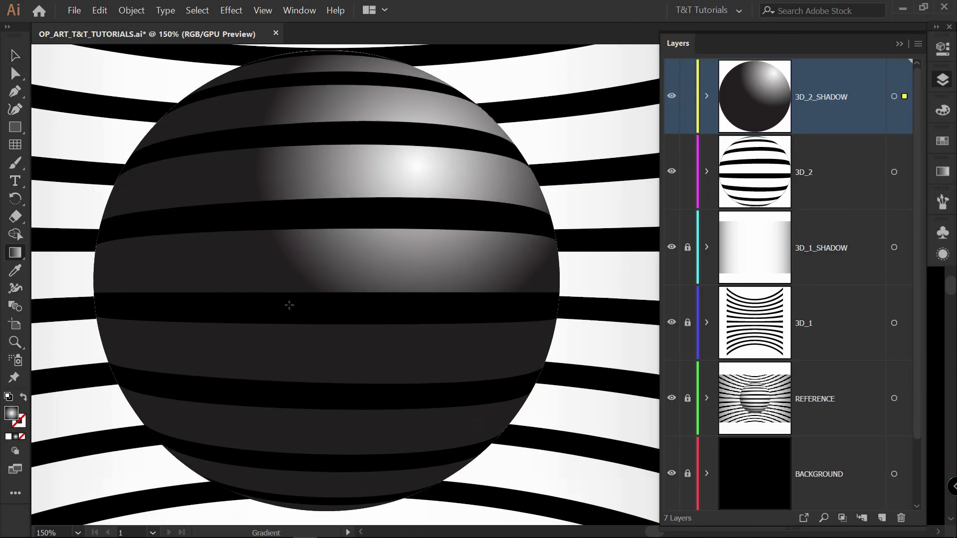
click(278, 322)
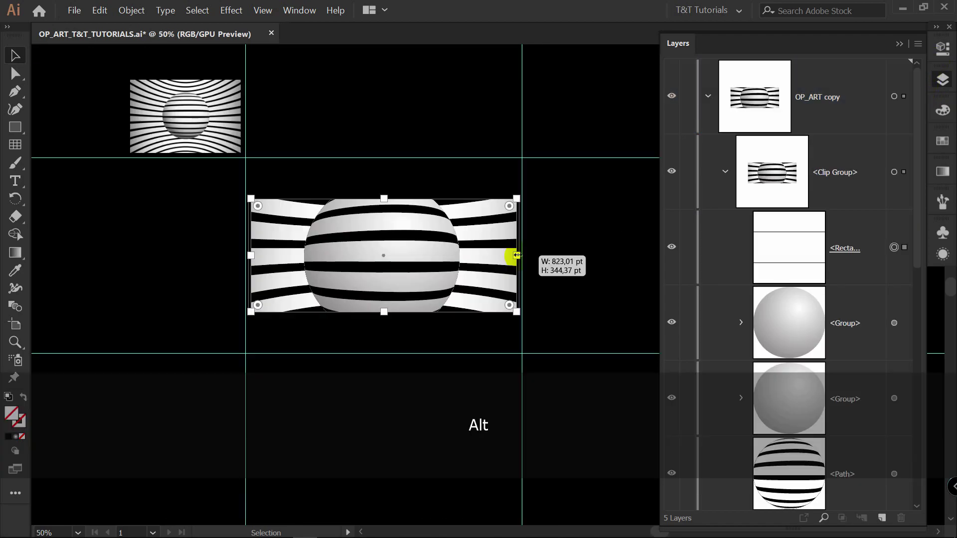
drag(517, 255, 517, 255)
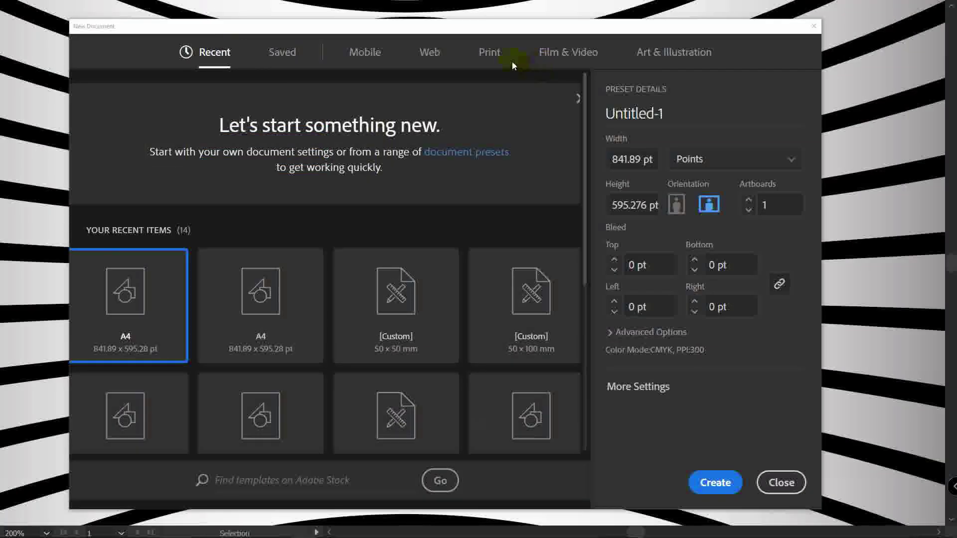
Create a new A4 print document in landscape orientation, 841.89 by 595.276 pt
click(498, 56)
click(288, 145)
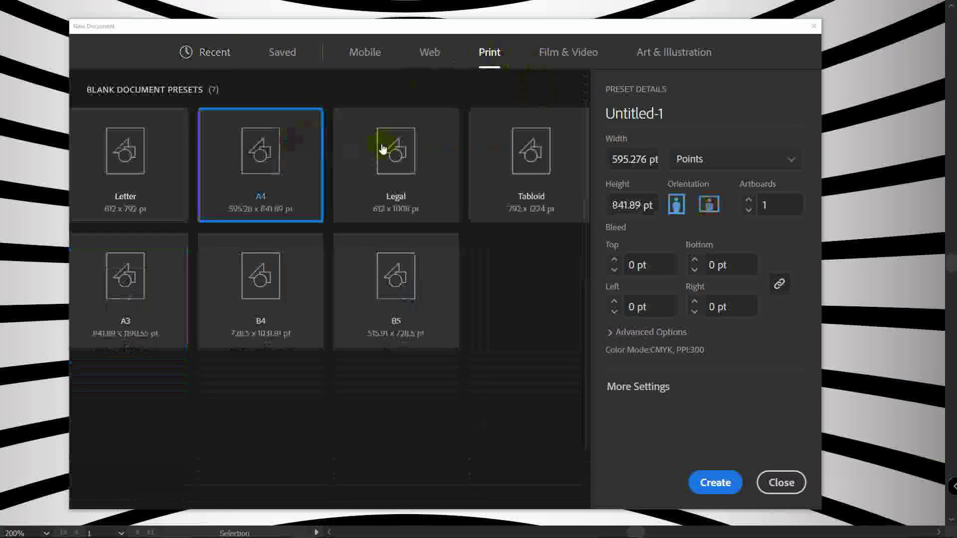
click(709, 204)
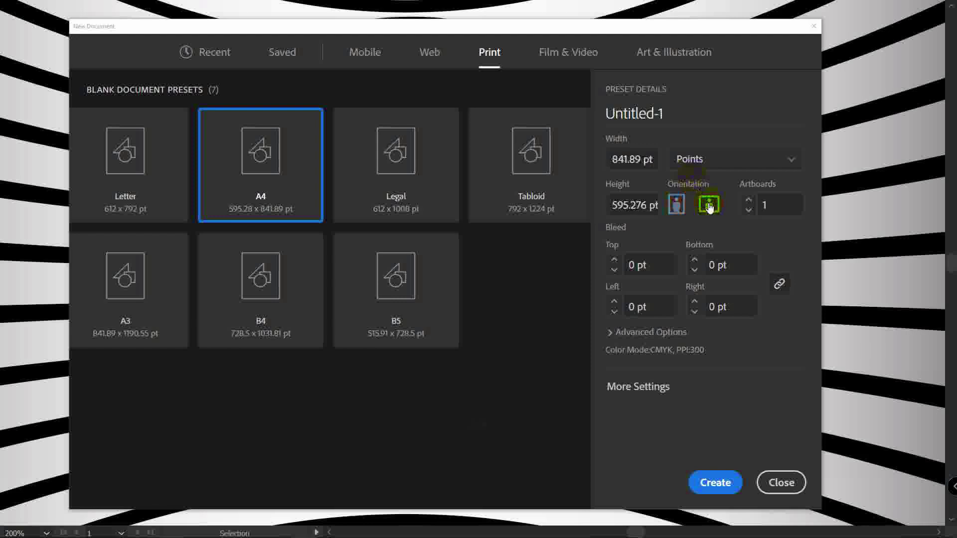
click(723, 481)
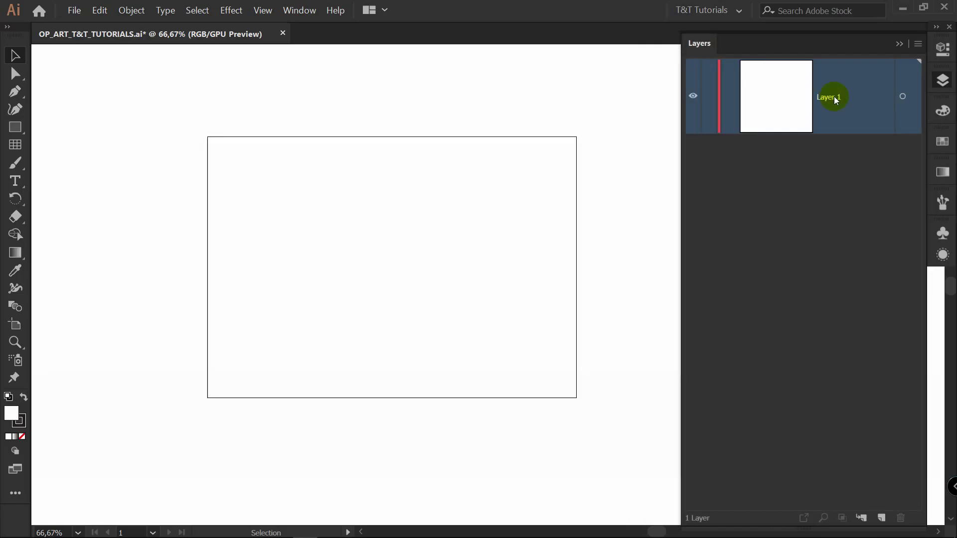
Rename Layer 1 as GUIDES
double_click(830, 97)
text(GUIDES)
key(Return)
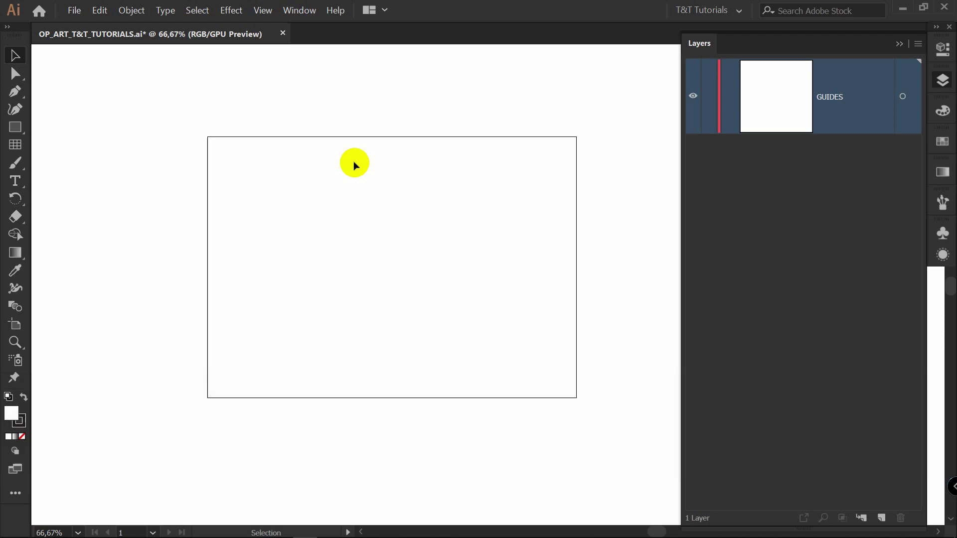
Place ruler guides along all four edges of the artboard and lock the GUIDES layer
key(ctrl)
key(ctrl+r)
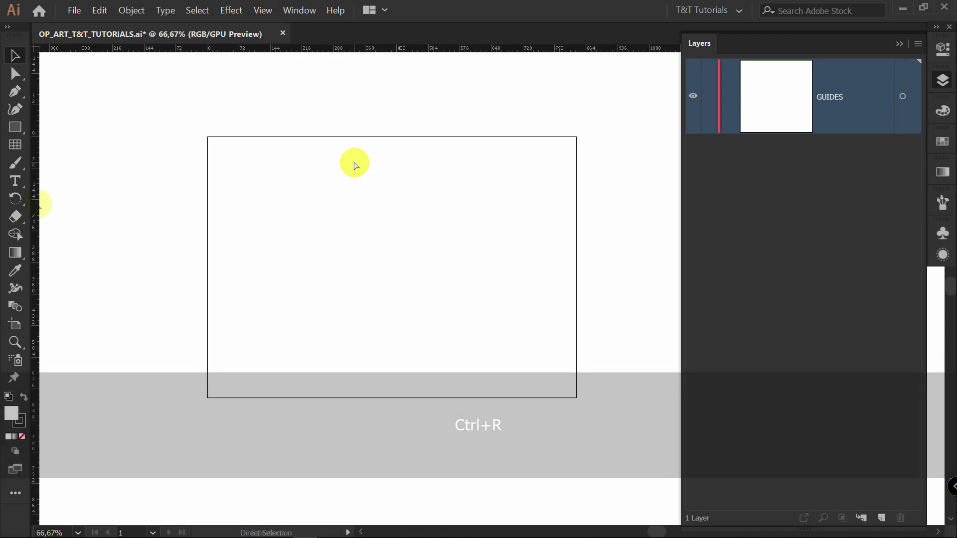
drag(38, 203, 207, 202)
drag(335, 49, 331, 137)
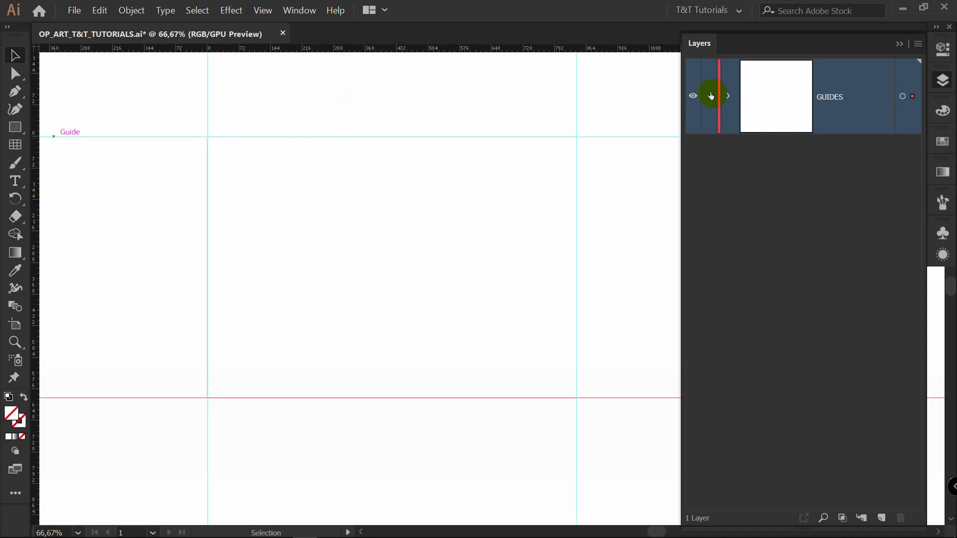
click(709, 96)
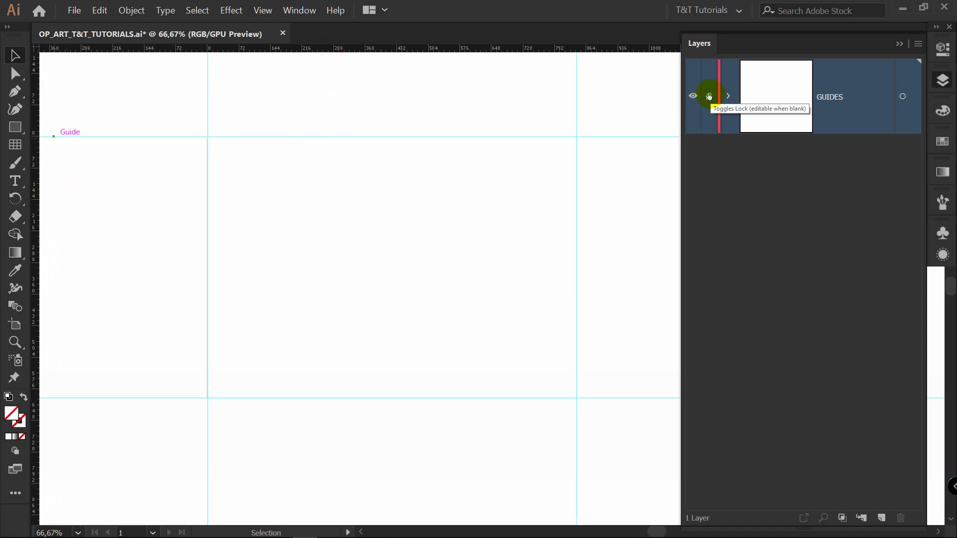
Set the fill colour to black (000000) in RGB mode, with no stroke
key(alt)
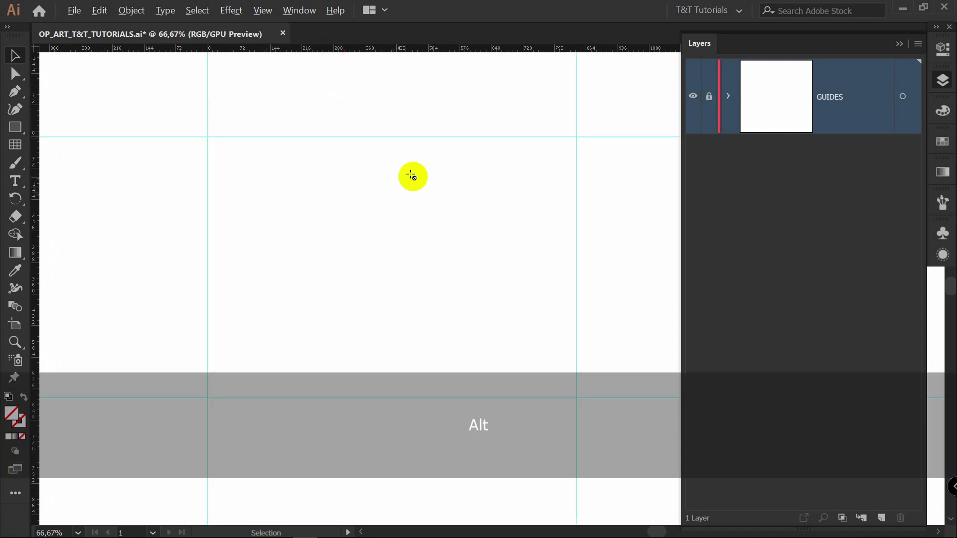
scroll(406, 171, down, 4)
scroll(418, 169, down, 4)
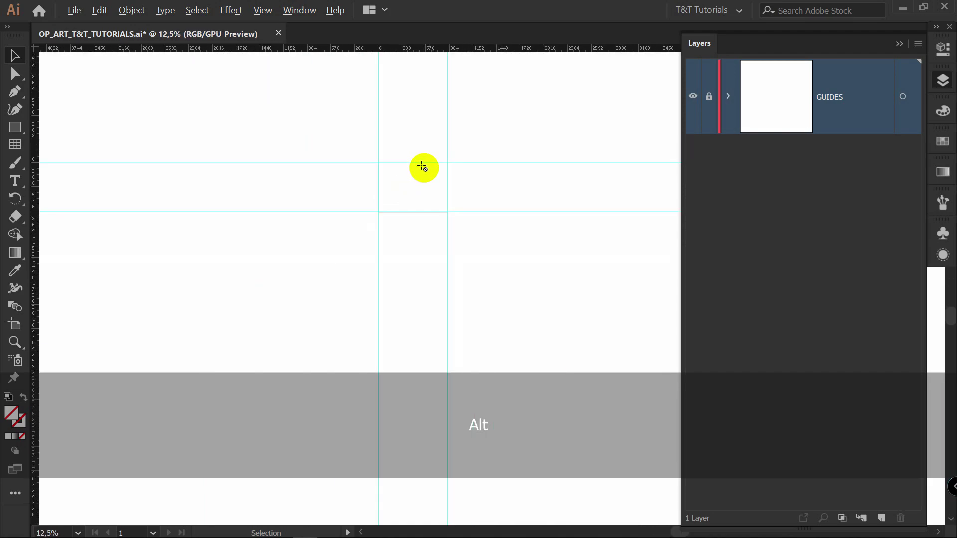
key(space)
drag(513, 257, 465, 236)
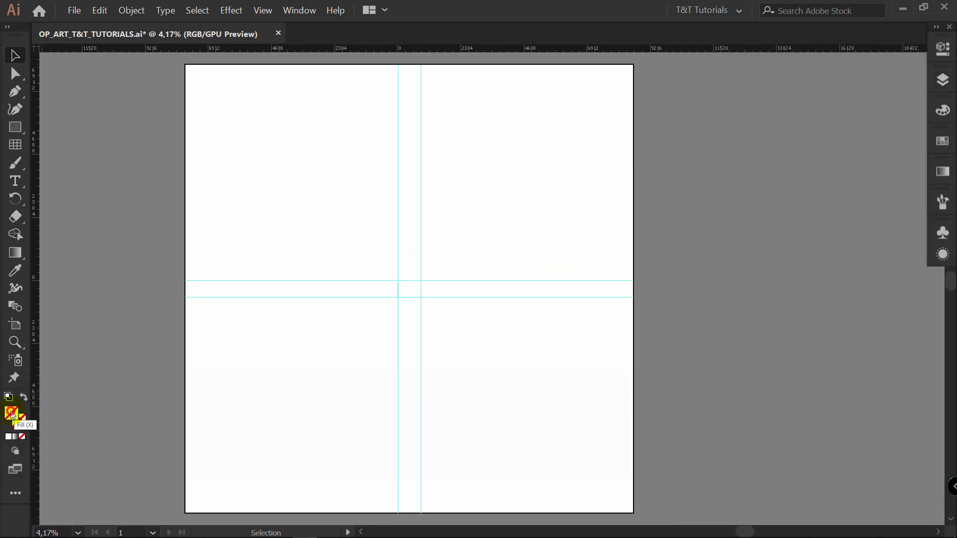
click(943, 110)
click(918, 104)
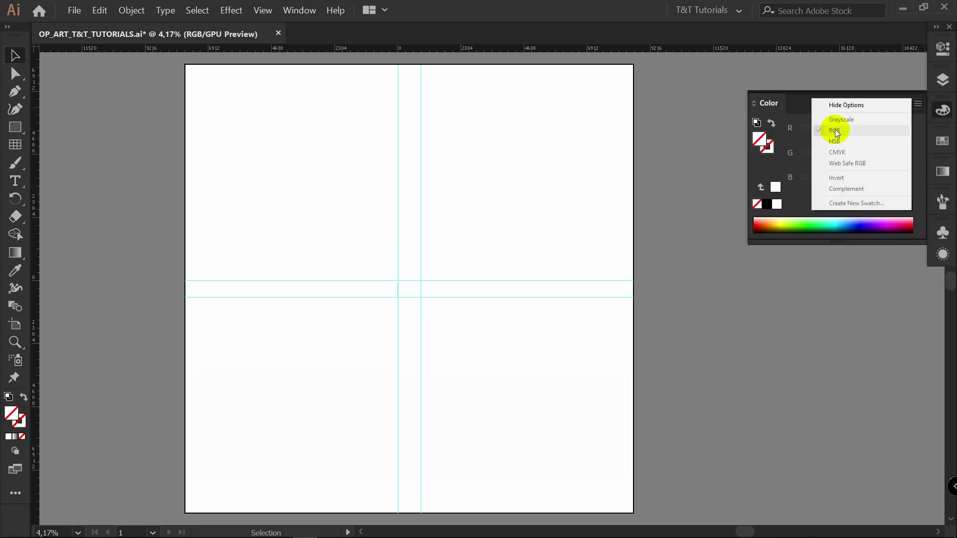
click(767, 204)
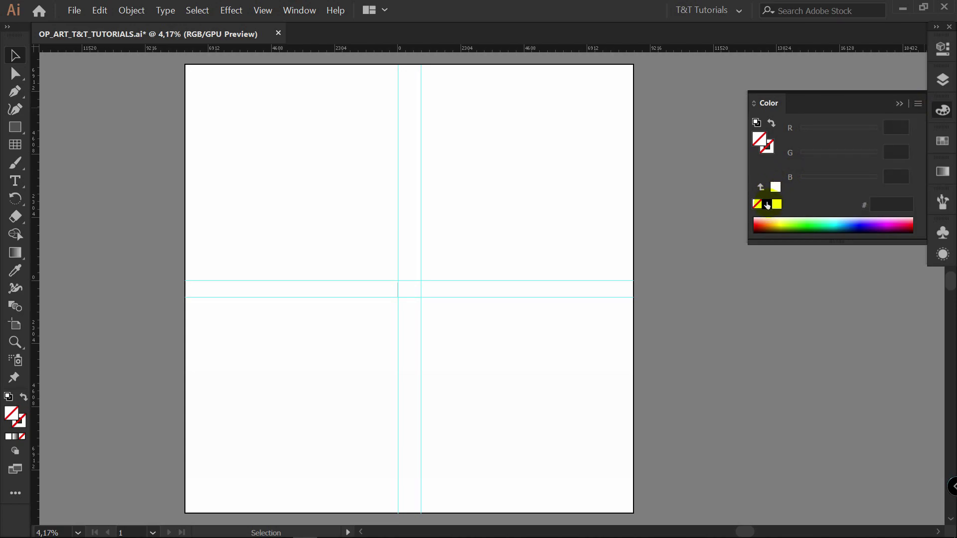
click(766, 205)
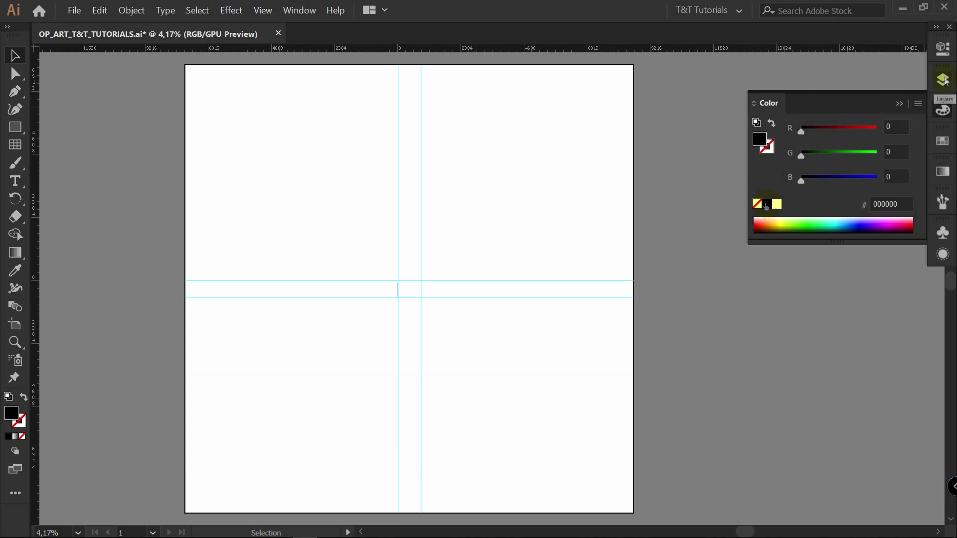
Add a new layer above GUIDES and name it BACKGROUND
click(943, 79)
click(880, 518)
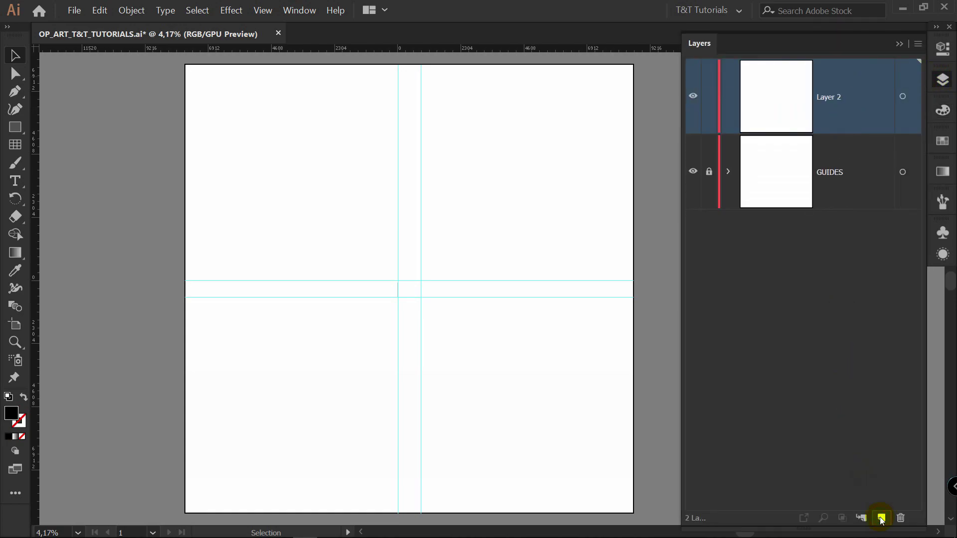
double_click(830, 98)
text(BACKGROUND)
click(466, 103)
Draw a black rectangle covering nearly the whole canvas and lock the BACKGROUND layer
key(m)
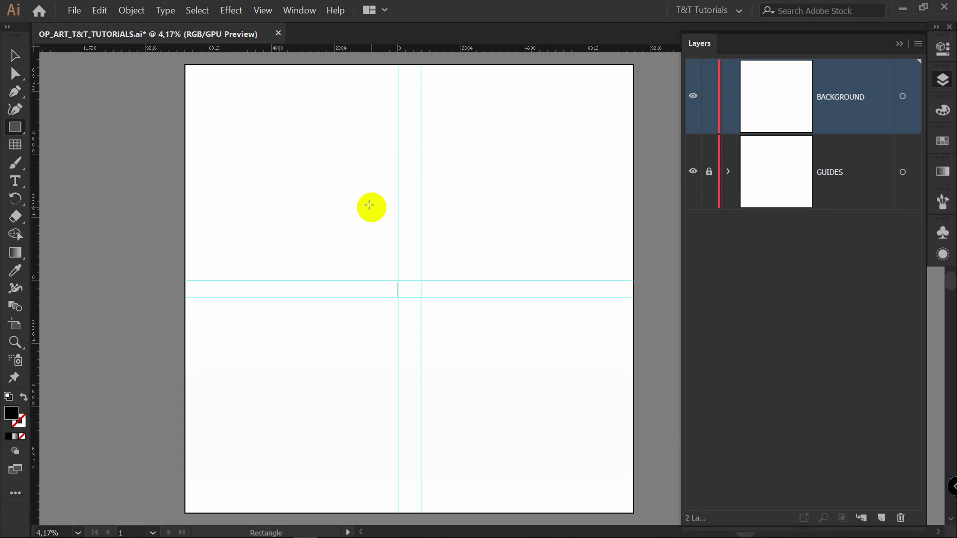
mouse_move(188, 66)
mouse_down()
mouse_move(608, 419)
mouse_move(628, 505)
mouse_up()
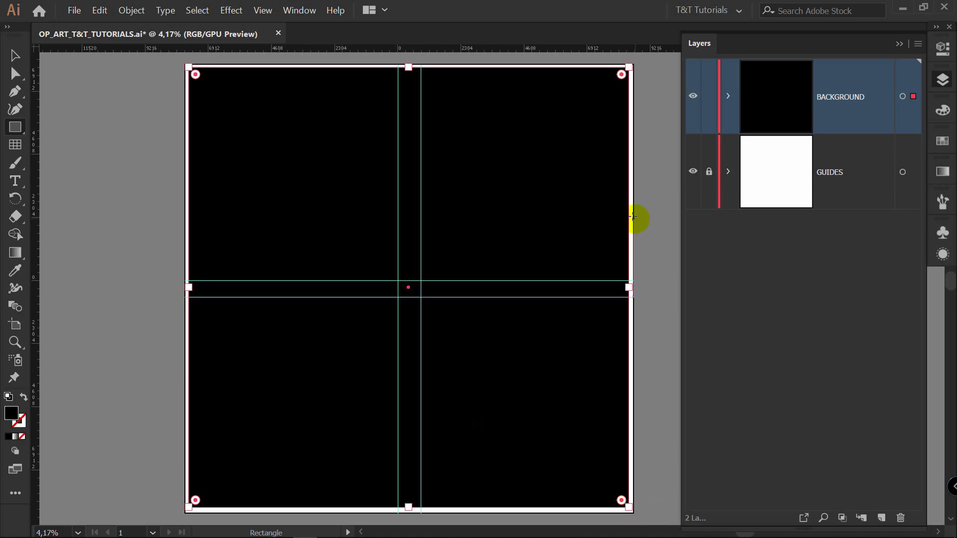
click(710, 98)
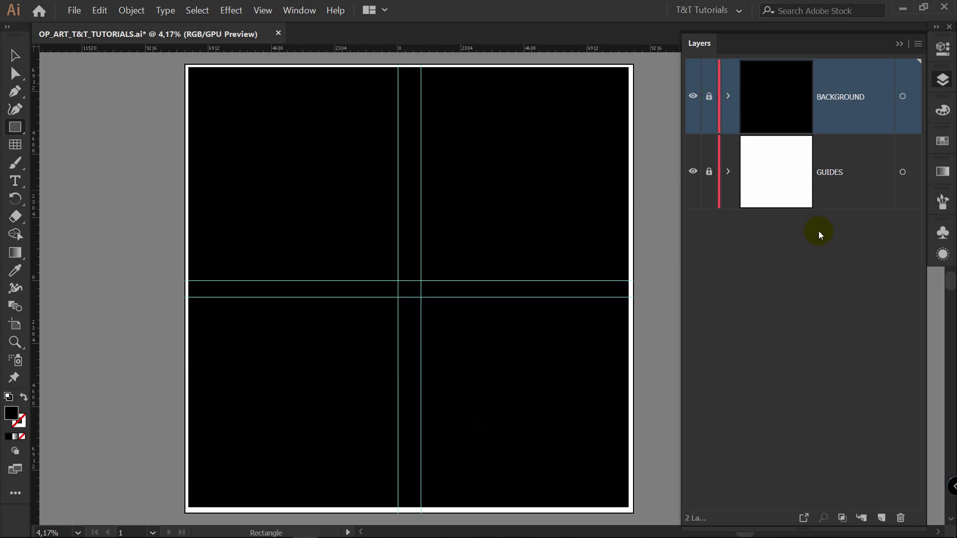
Add a new layer above BACKGROUND and name it REFERENCE
scroll(420, 288, up, 2)
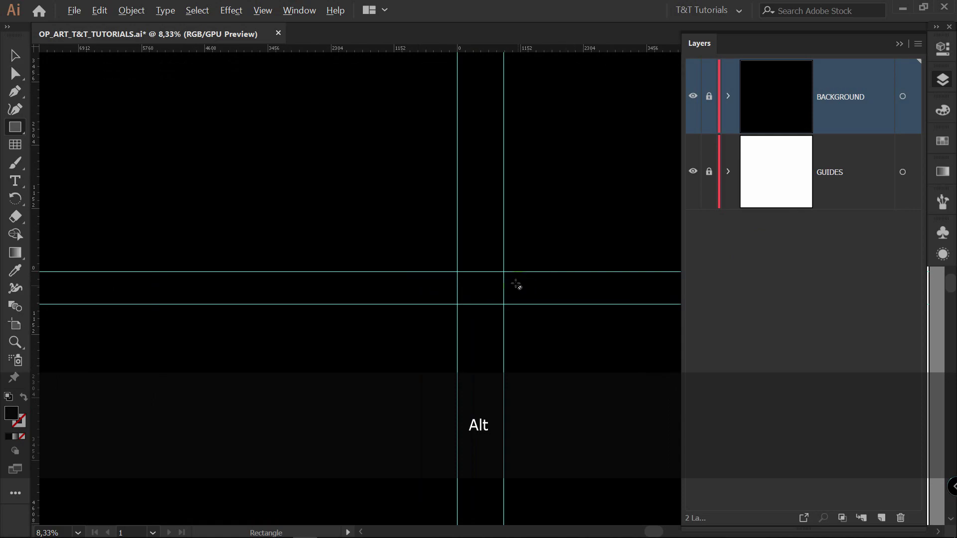
scroll(514, 284, up, 2)
scroll(493, 285, up, 3)
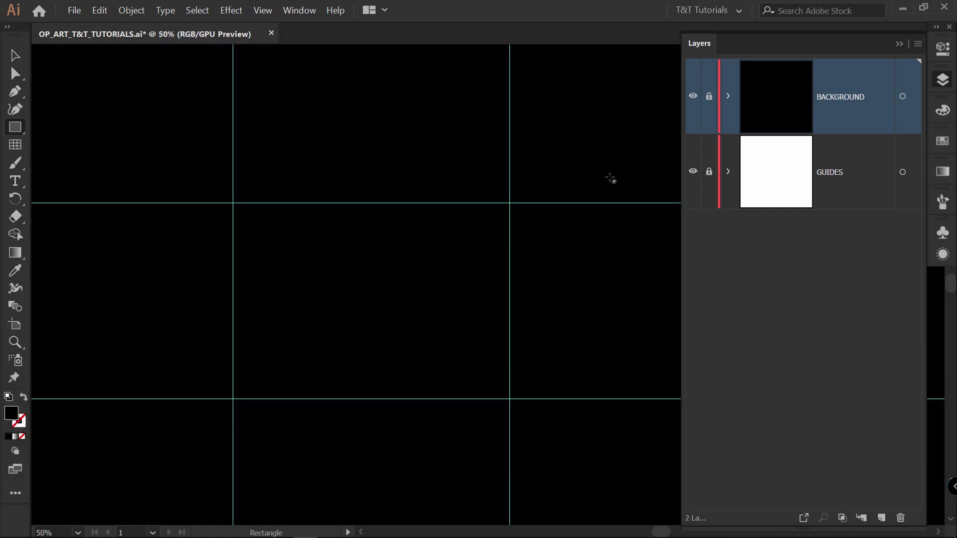
click(881, 517)
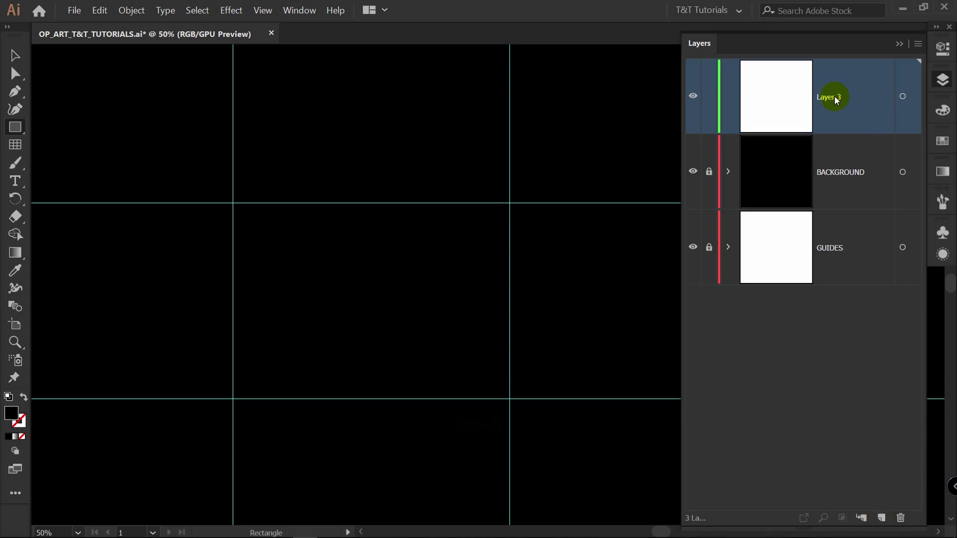
Place the striped-sphere reference image outside the artboard's upper-left corner and lock the REFERENCE layer
click(73, 10)
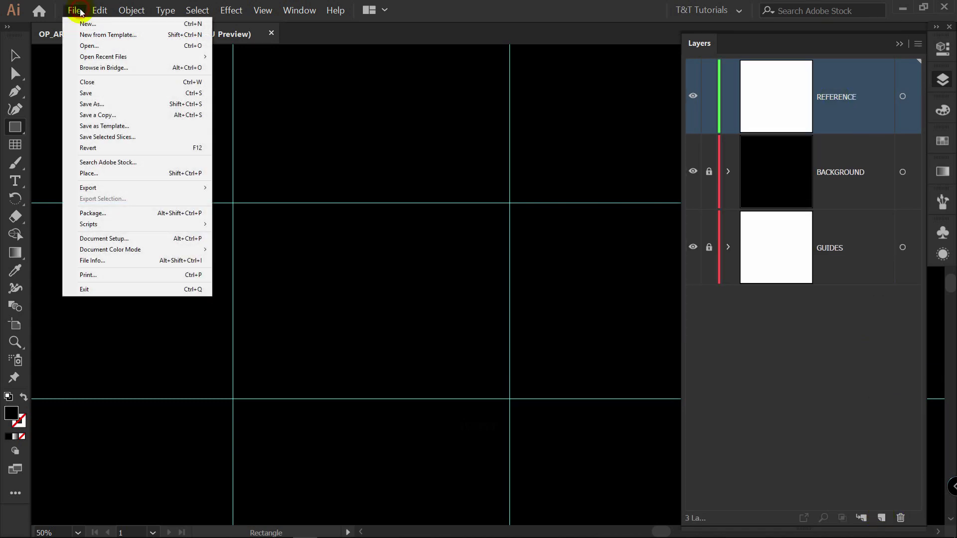
click(99, 175)
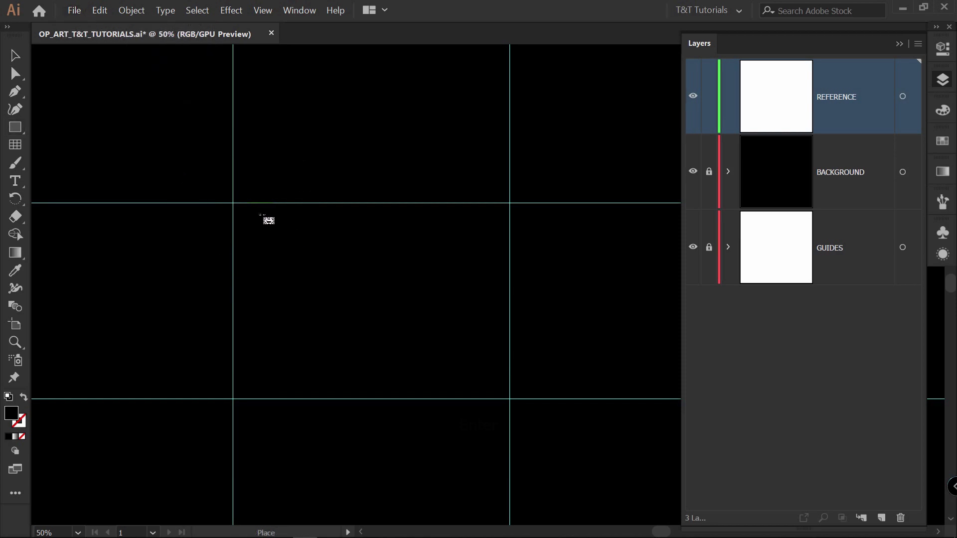
click(251, 213)
key(v)
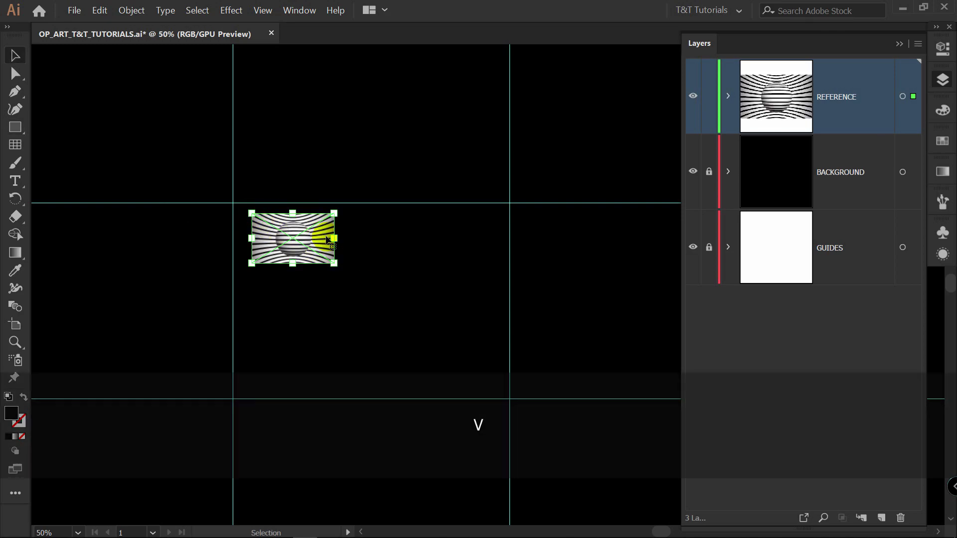
drag(328, 241, 214, 175)
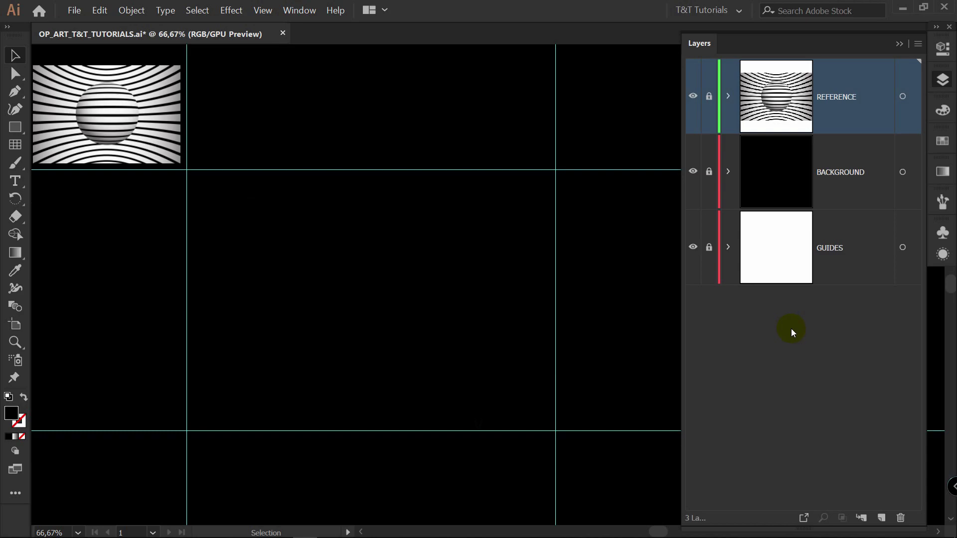
Add a new layer above REFERENCE and name it PATTERN
click(882, 517)
double_click(829, 97)
text(PATTERN)
key(Return)
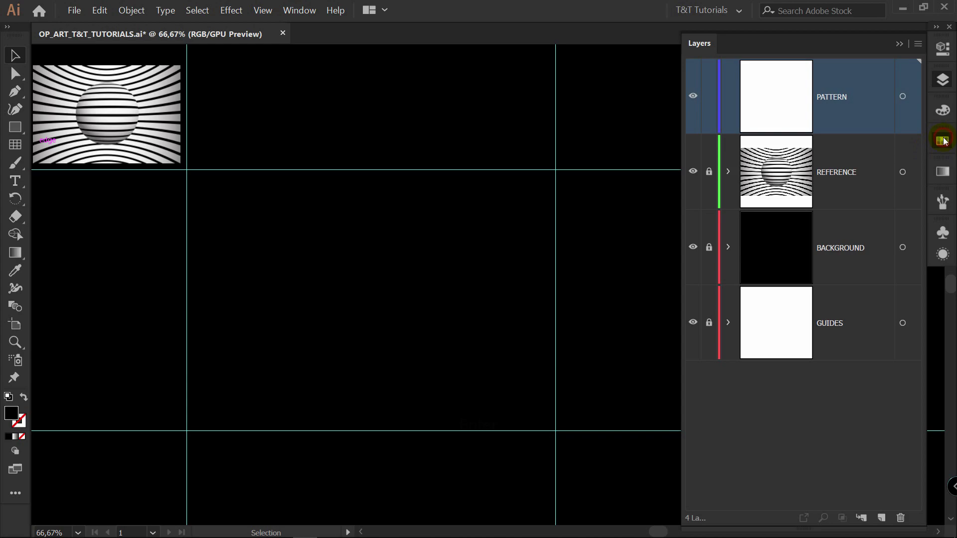
Draw a white-filled rectangle about 823 by 578 pt just inside the guides on the PATTERN layer
click(942, 140)
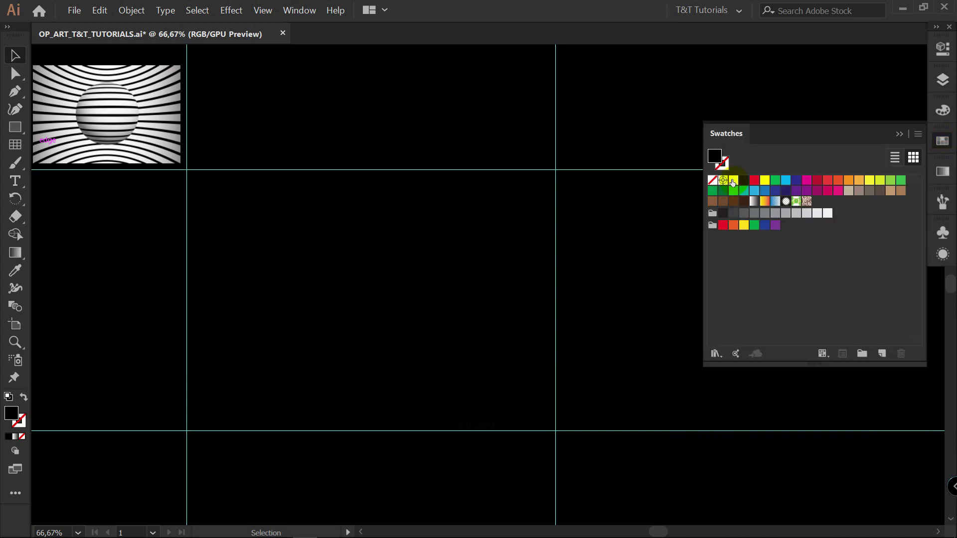
click(732, 180)
key(m)
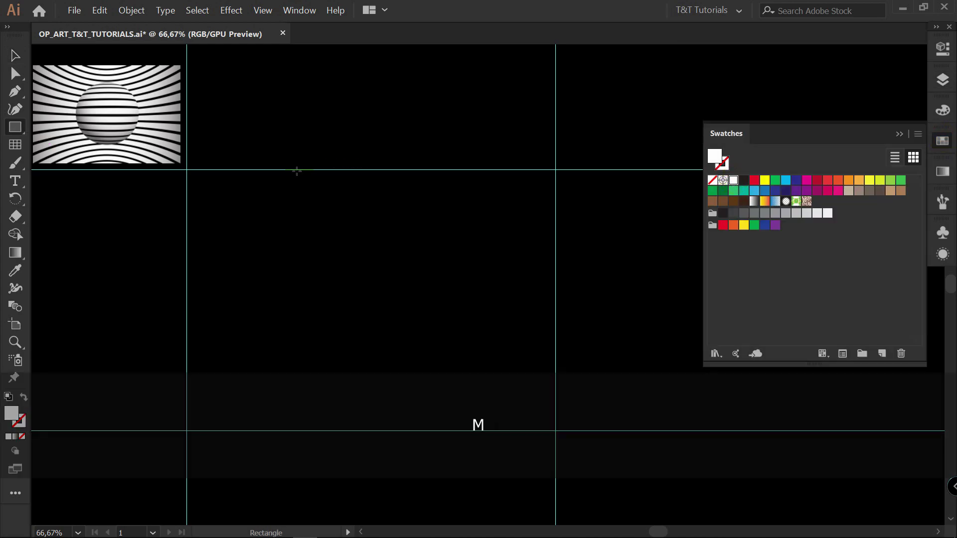
drag(189, 172, 552, 427)
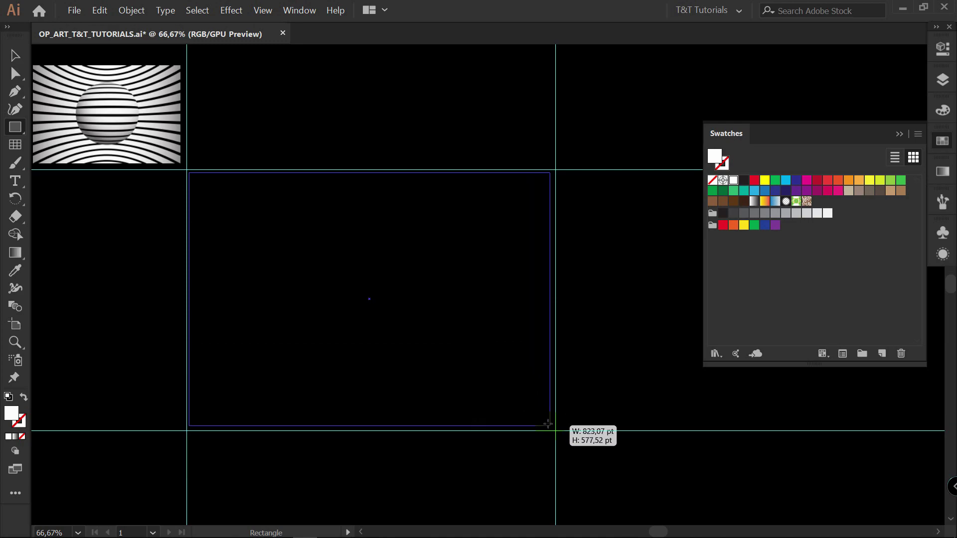
Draw a vertical line about 623 pt long across the white rectangle near its left edge, with a black stroke and no fill
key(v)
click(378, 101)
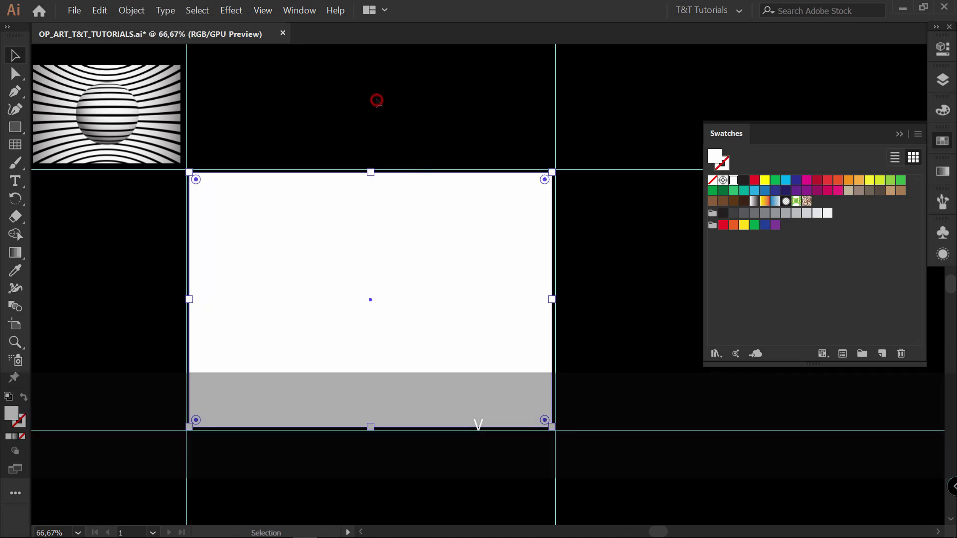
click(15, 128)
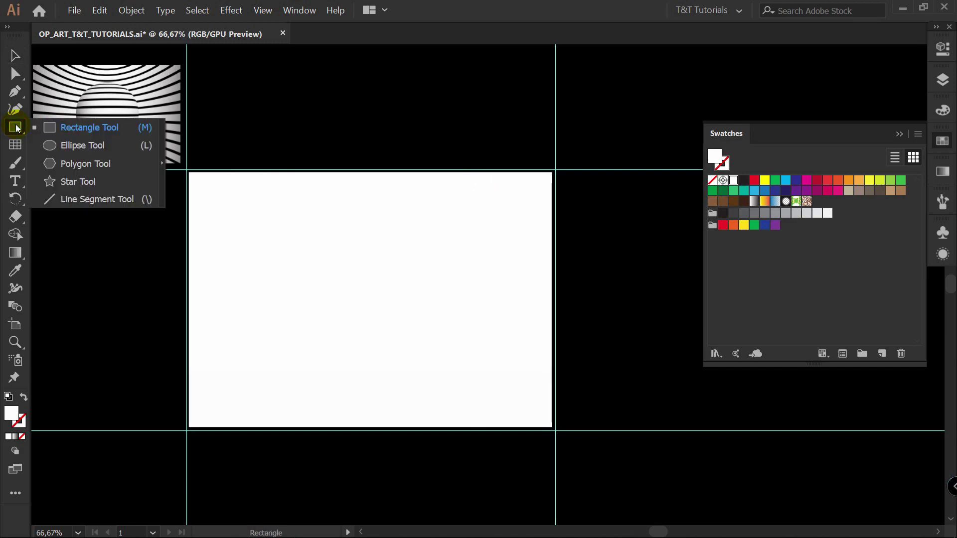
click(126, 201)
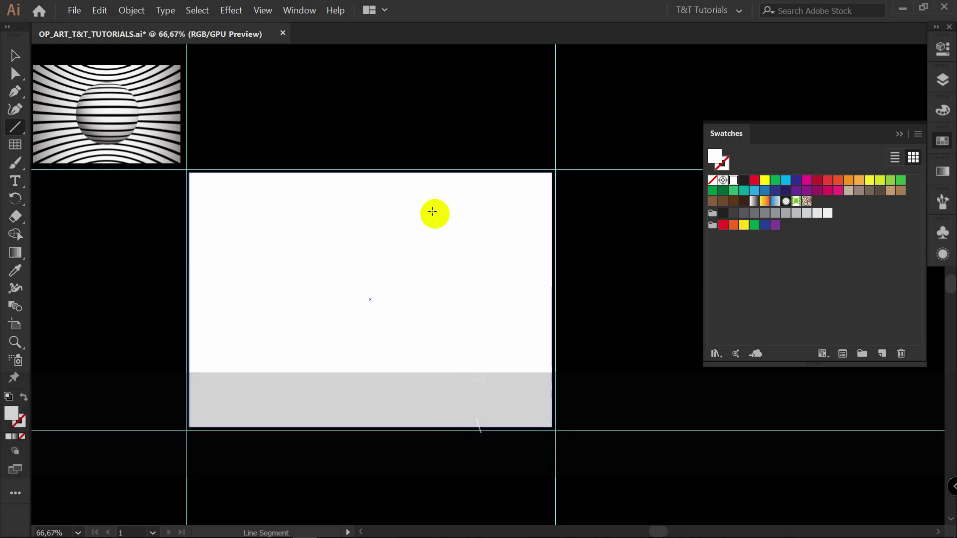
drag(208, 164, 206, 434)
key(i)
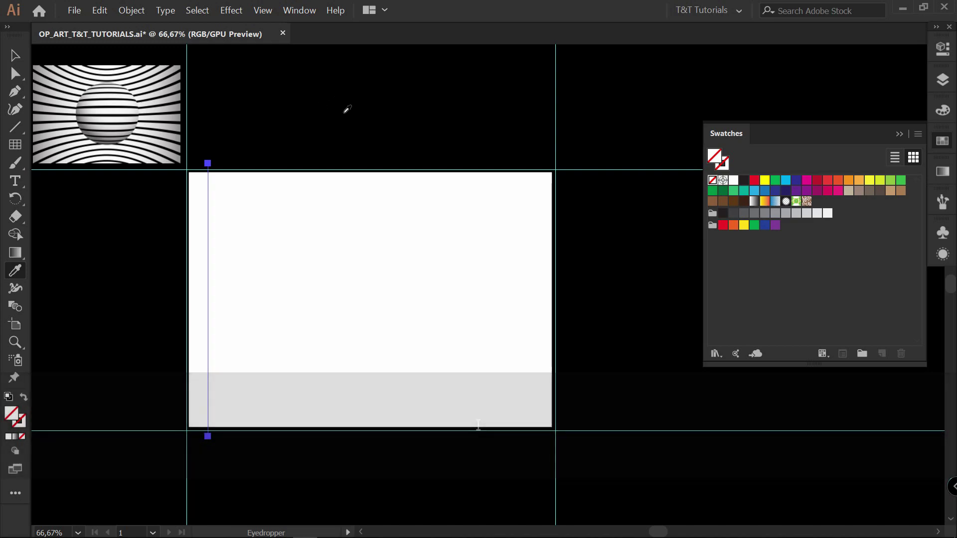
click(343, 110)
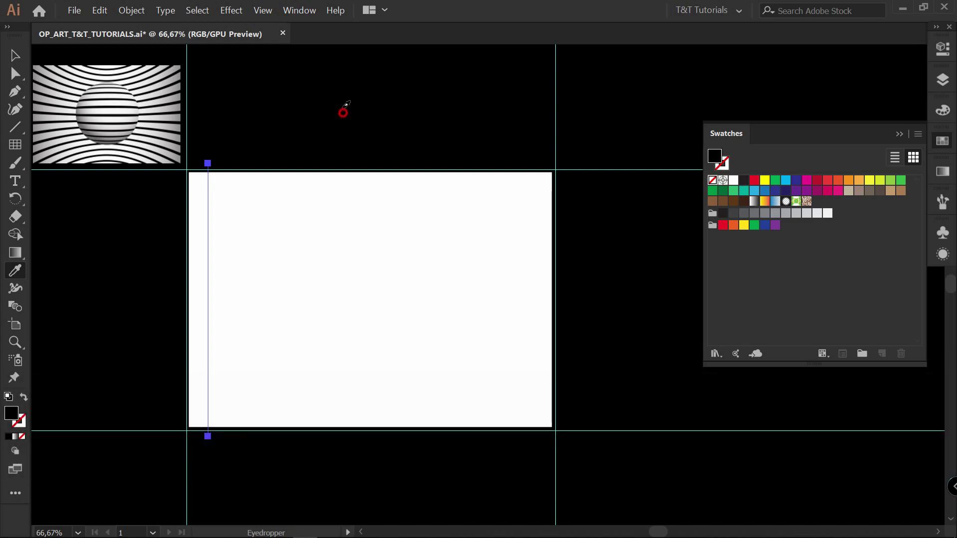
click(21, 397)
Set the line's stroke weight to 20 pt and move it close to the white rectangle's left edge
scroll(194, 263, up, 1)
click(941, 49)
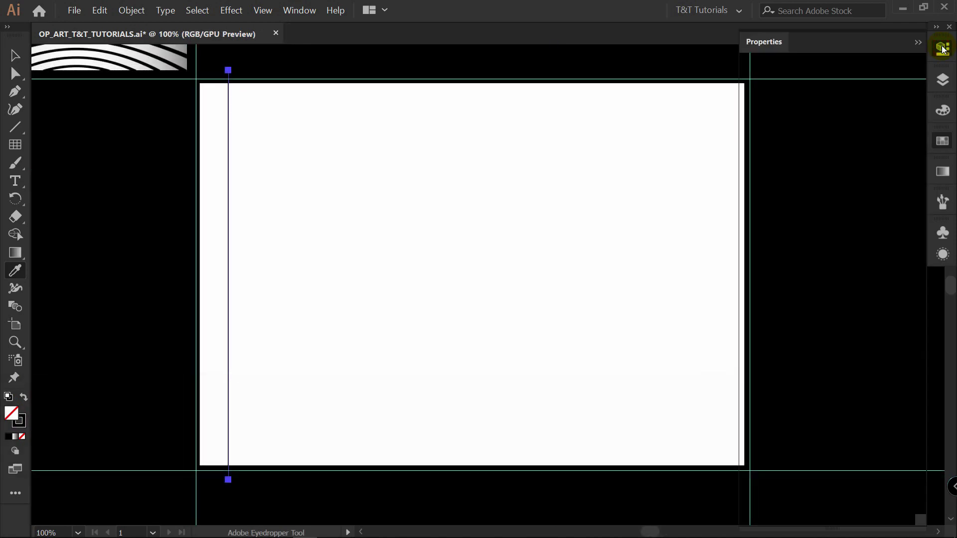
scroll(808, 224, up, 19)
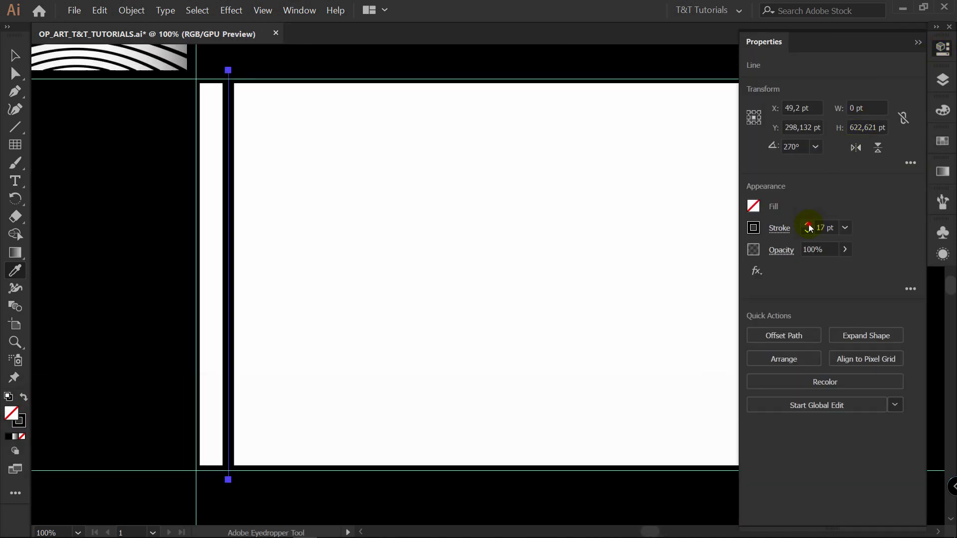
key(v)
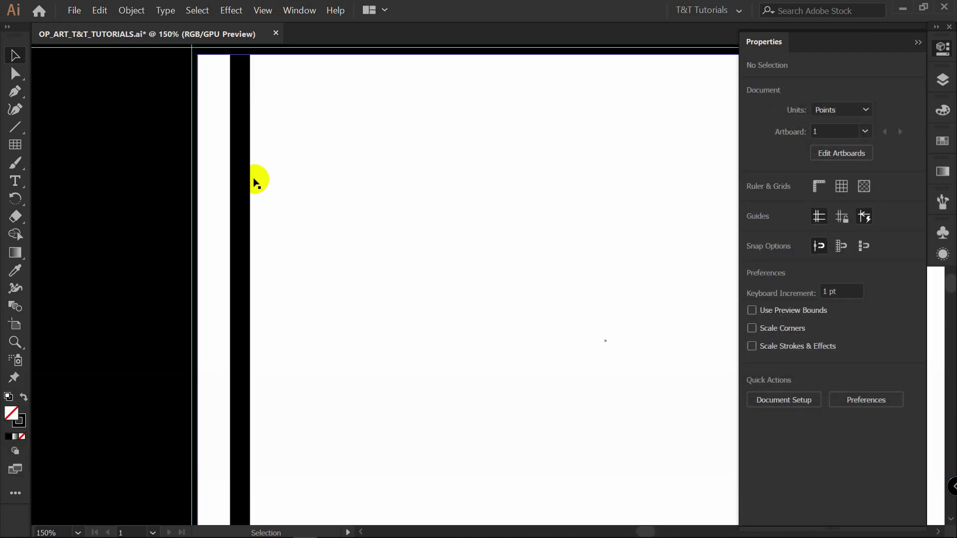
drag(250, 180, 209, 180)
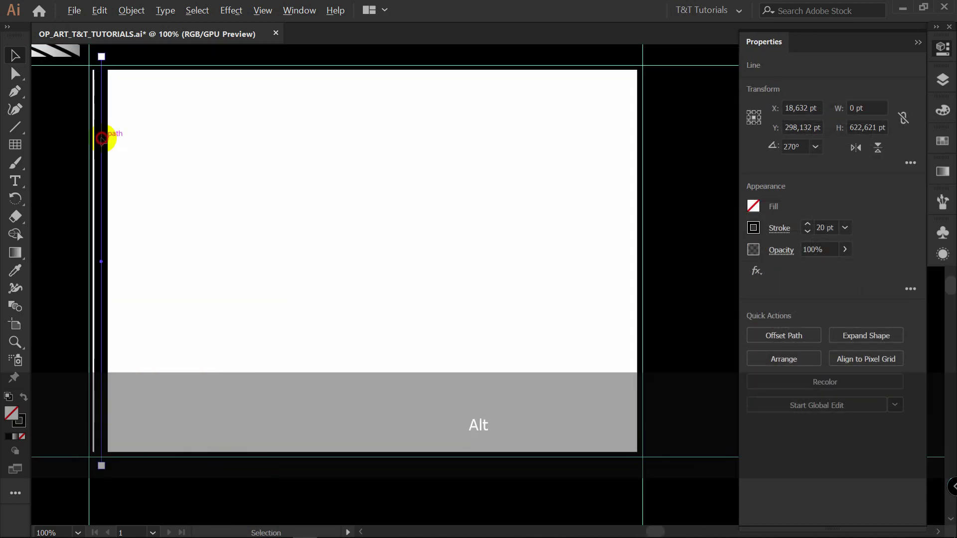
Duplicate the line about 60 pt to the right and repeat the copy until evenly spaced stripes span the white rectangle
mouse_move(101, 139)
mouse_down()
mouse_move(158, 147)
mouse_move(132, 143)
mouse_move(142, 149)
mouse_up()
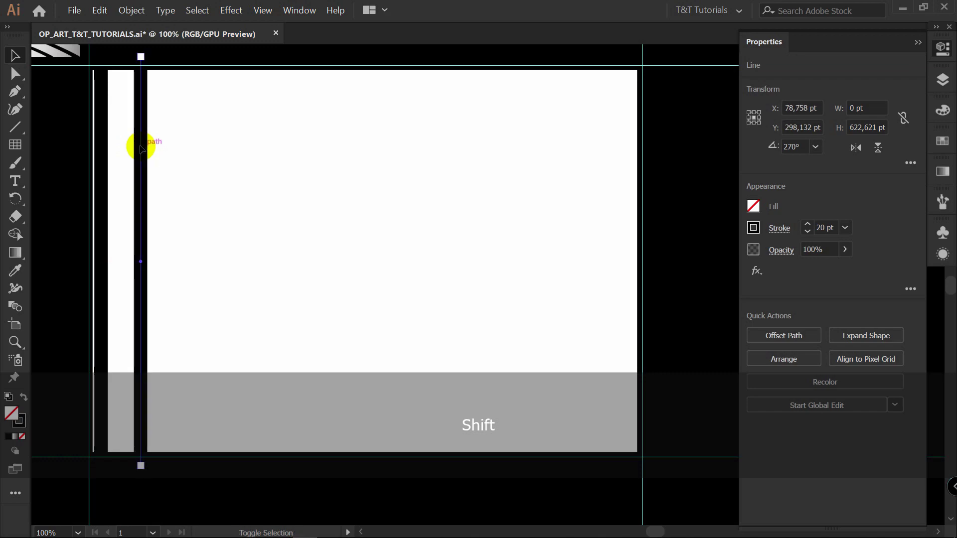
key(ctrl)
key(ctrl+d)
key(ctrl+d)
key(ctrl+d)
key(ctrl+d)
key(ctrl+d)
key(ctrl+d)
key(ctrl+d)
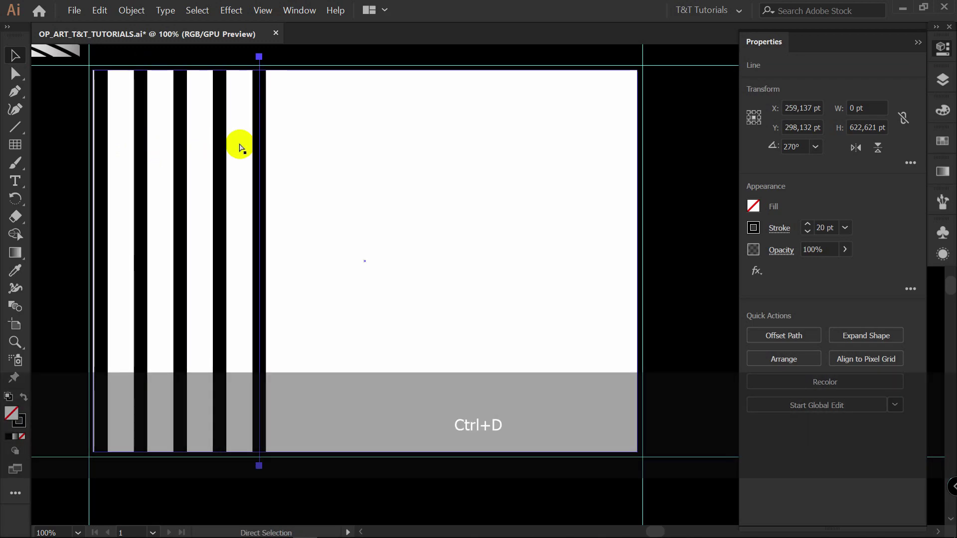
key(ctrl+d)
key(ctrl+d)
key(ctrl+d)
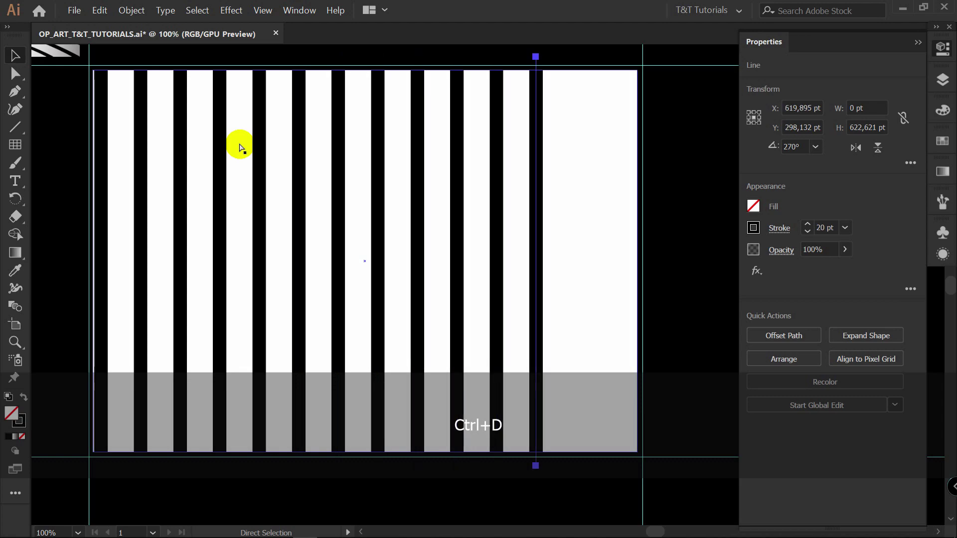
key(ctrl+d)
key(ctrl+d)
key(ctrl+d)
Select the white rectangle with all the stripes and save them as a new symbol named 1
click(86, 472)
drag(86, 471, 680, 53)
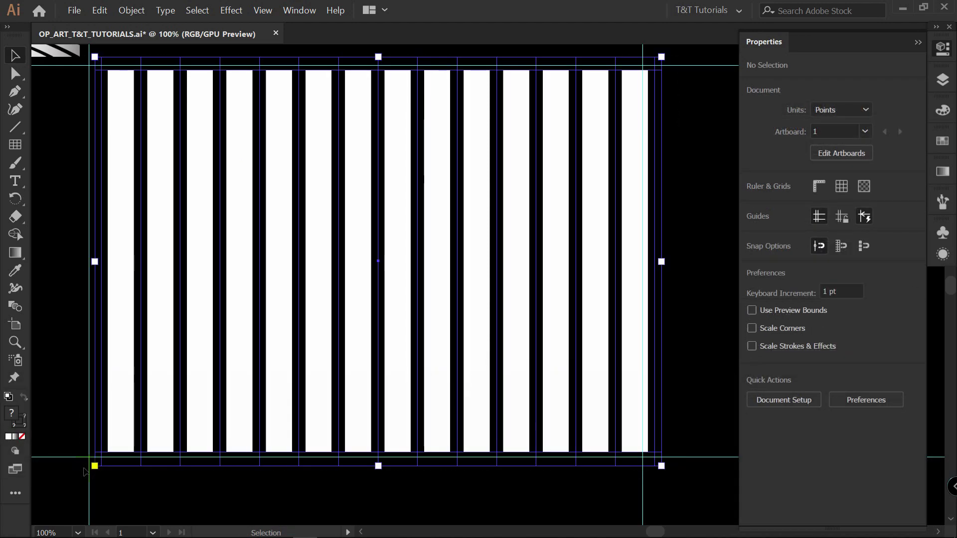
click(945, 234)
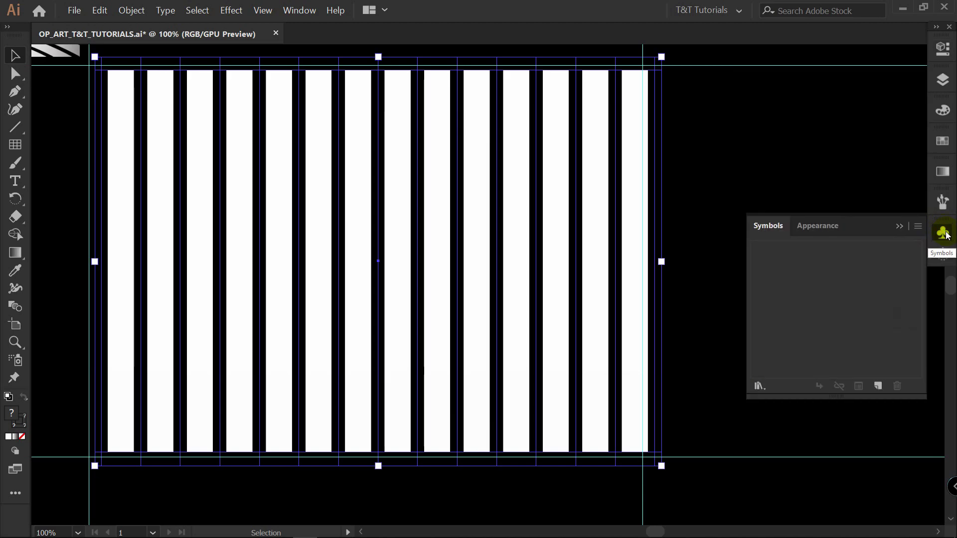
click(297, 10)
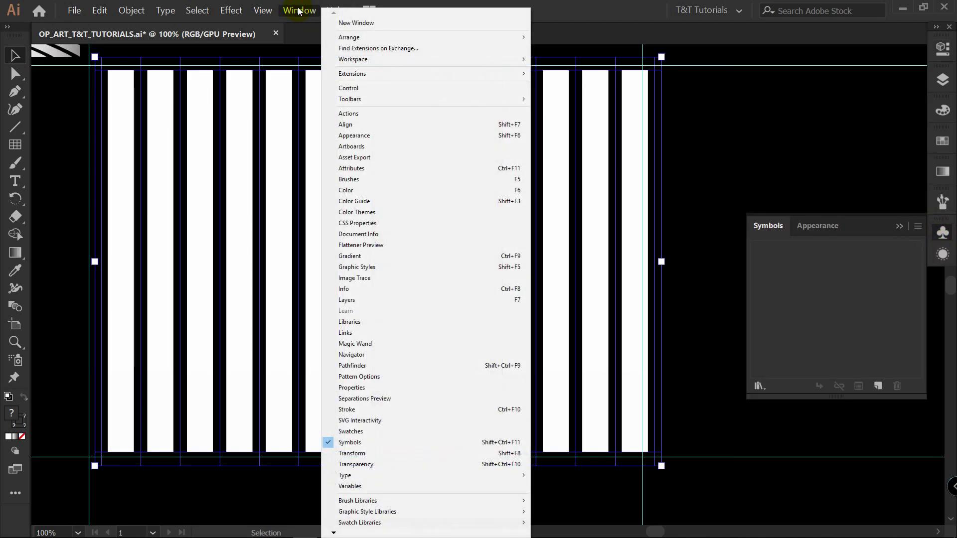
click(369, 443)
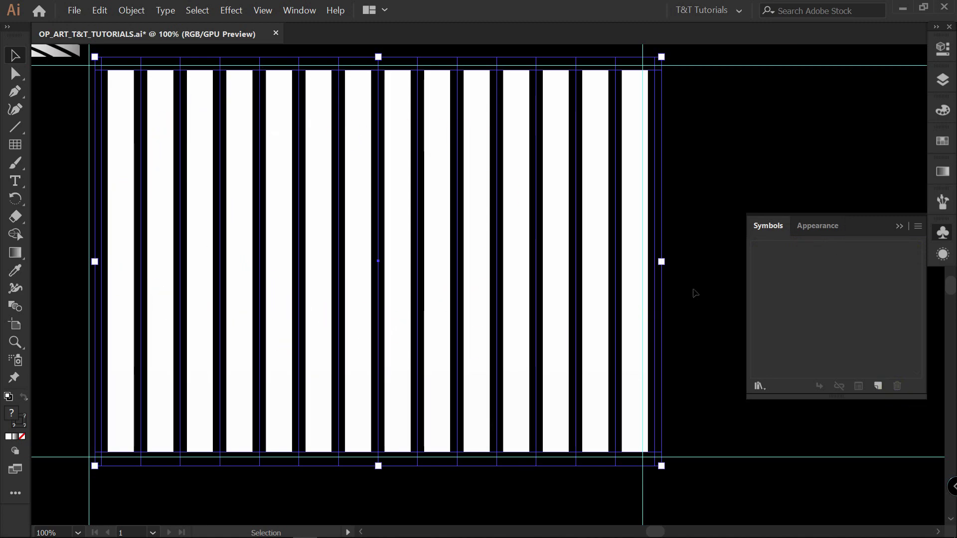
click(877, 386)
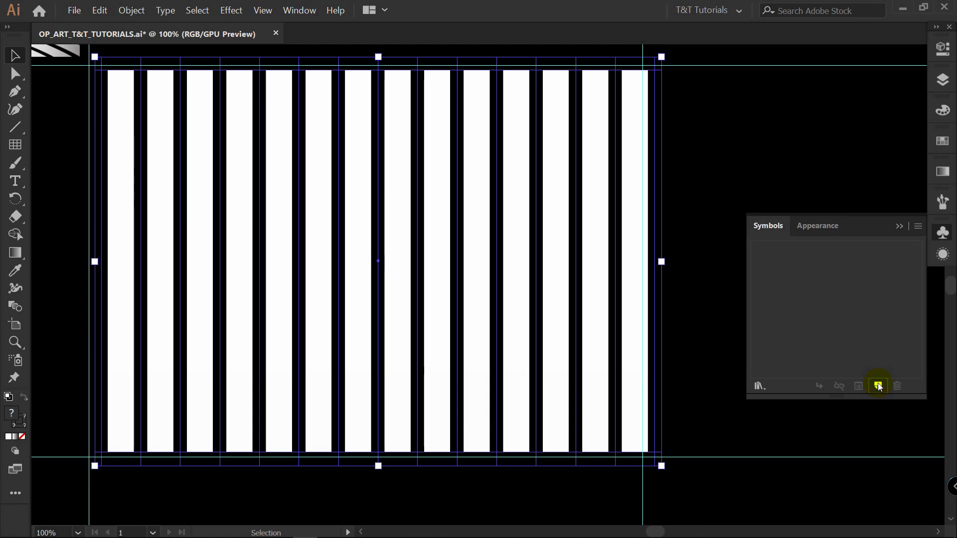
text(1)
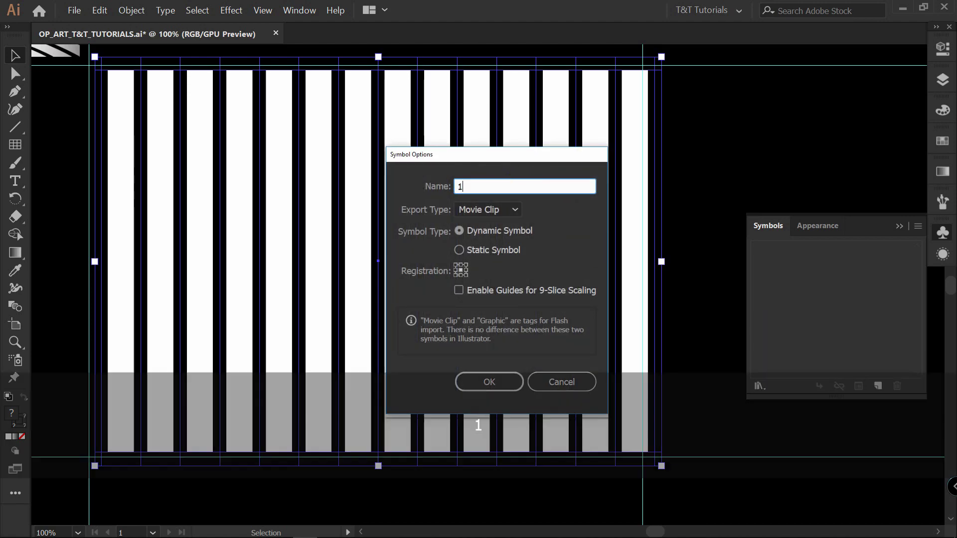
click(489, 381)
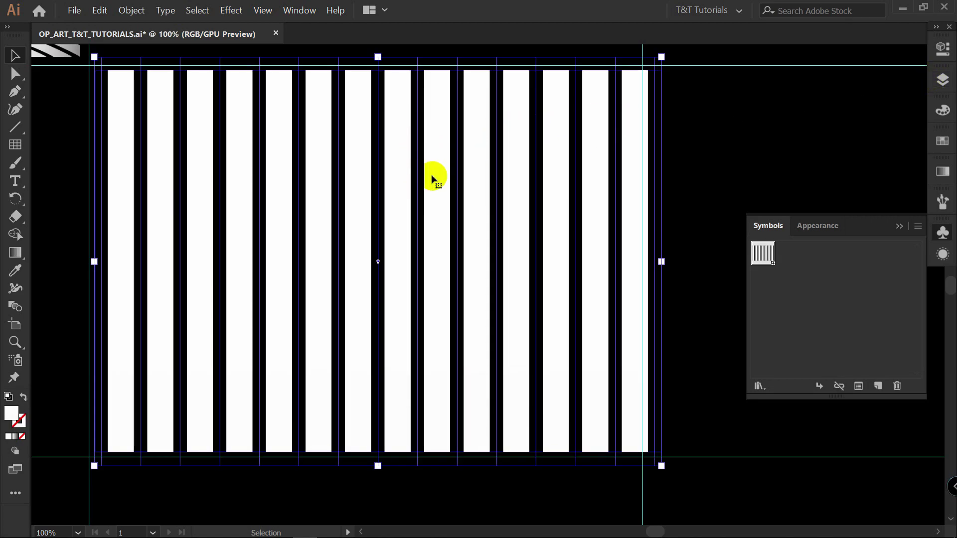
key(Delete)
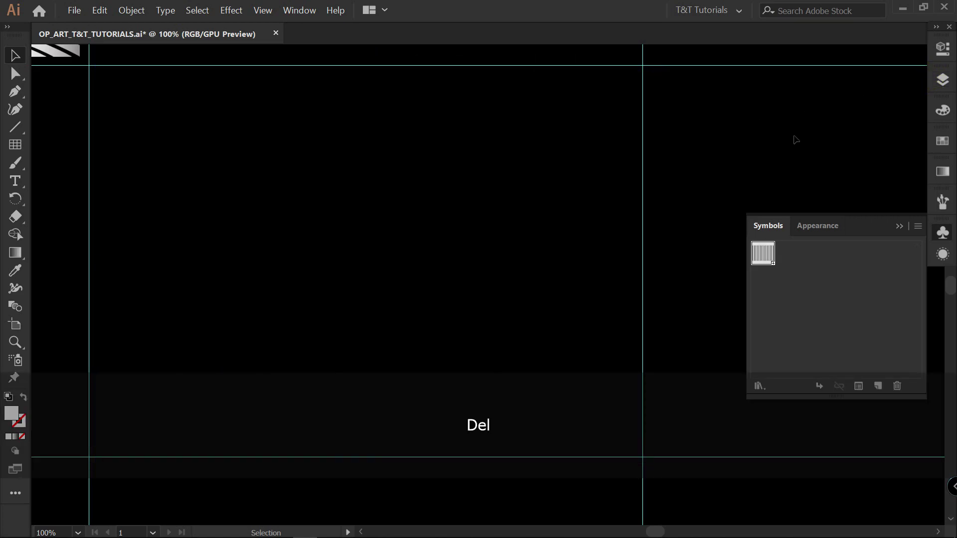
click(754, 263)
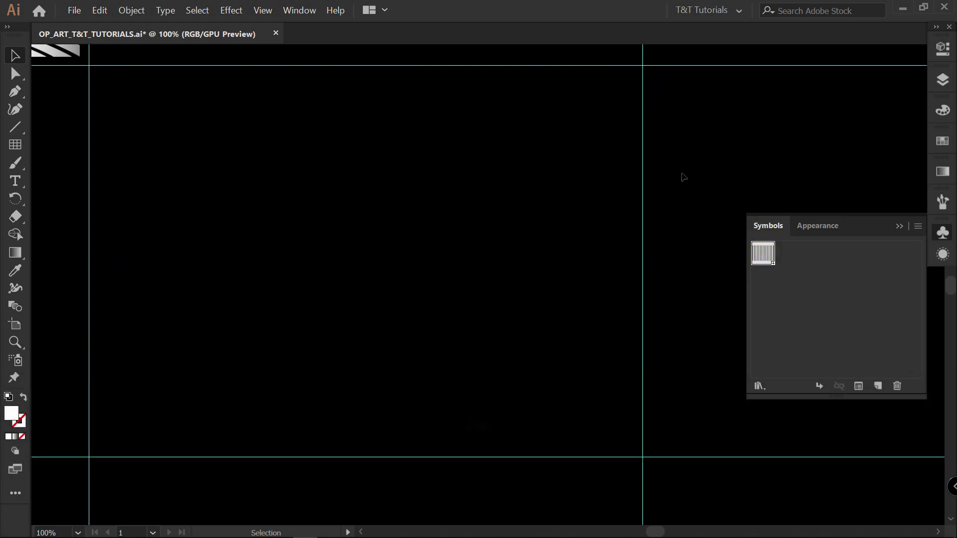
key(ctrl)
key(ctrl+z)
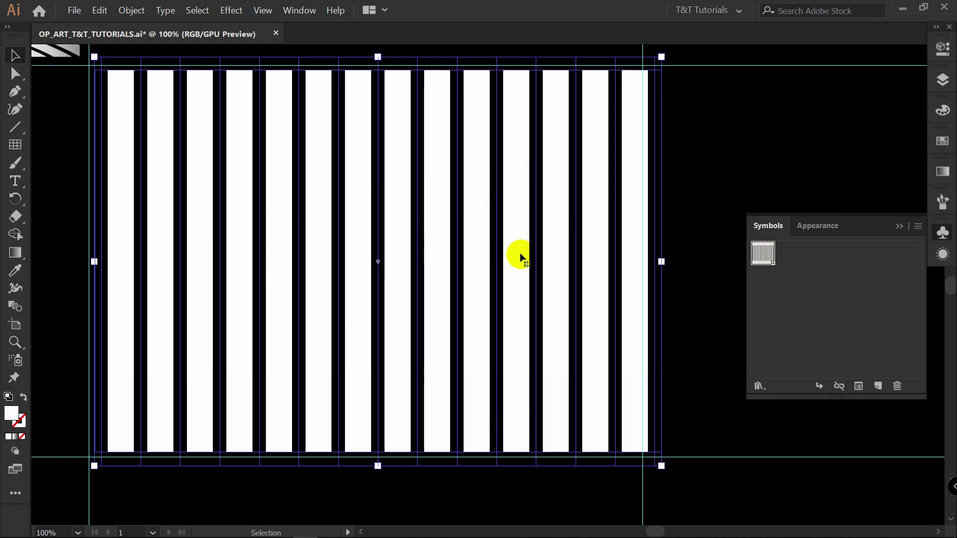
Break the striped artwork's link to its symbol and ungroup it completely
right_click(457, 199)
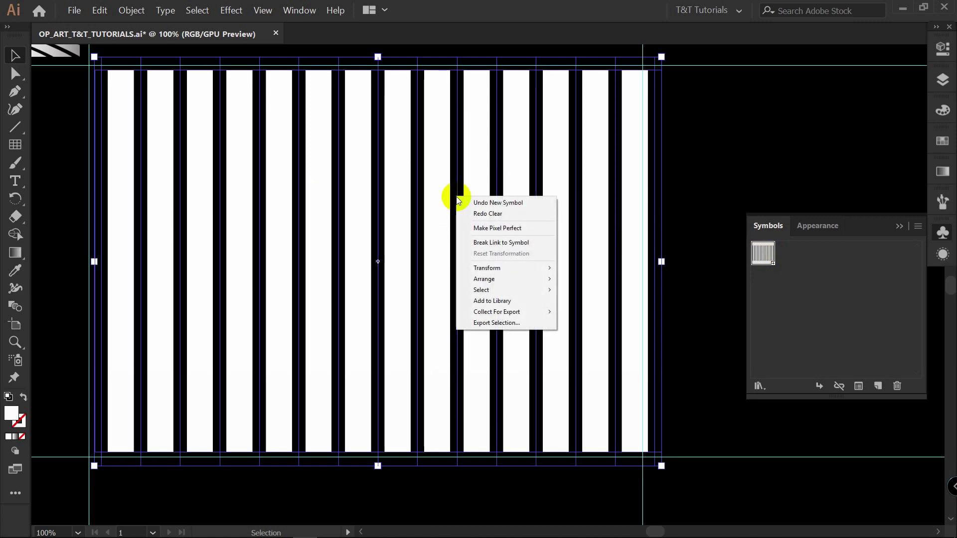
click(535, 245)
click(131, 10)
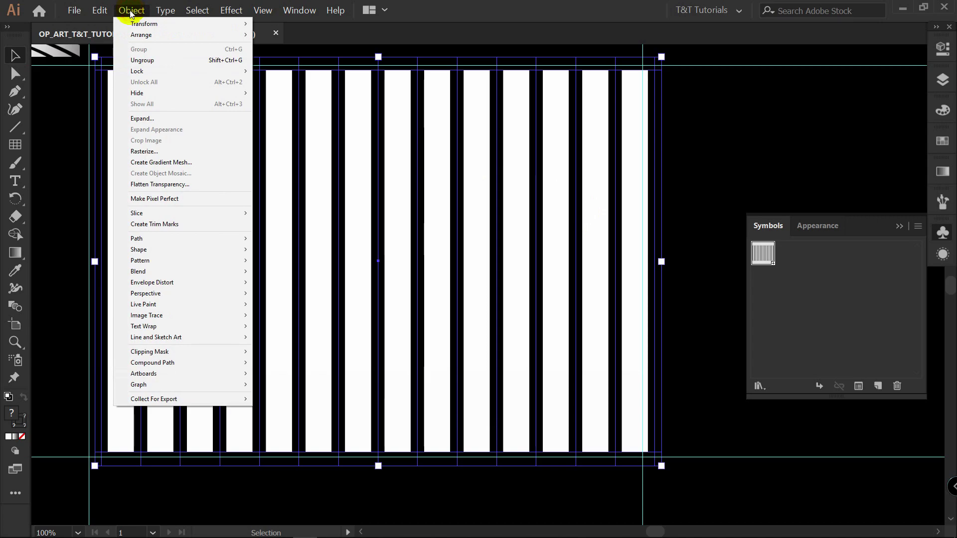
click(136, 59)
click(131, 10)
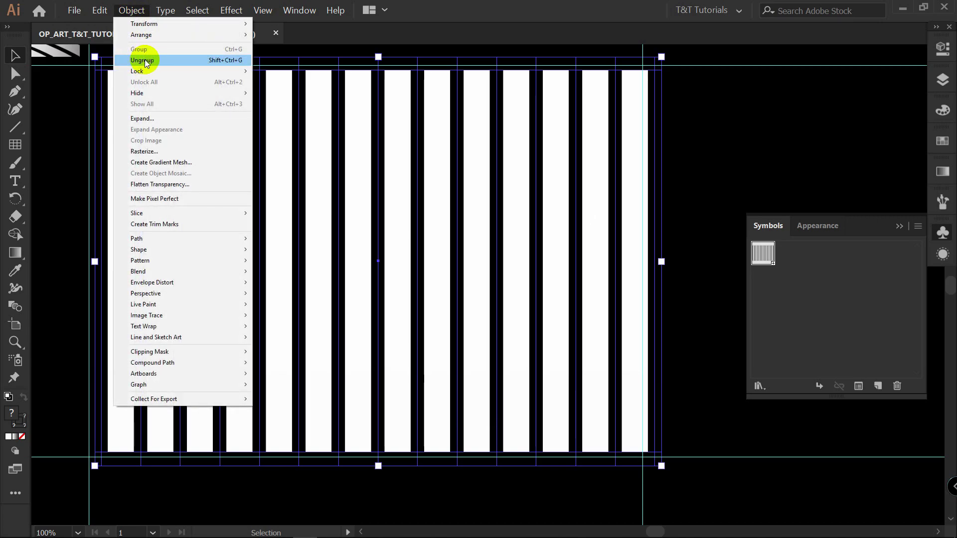
click(143, 60)
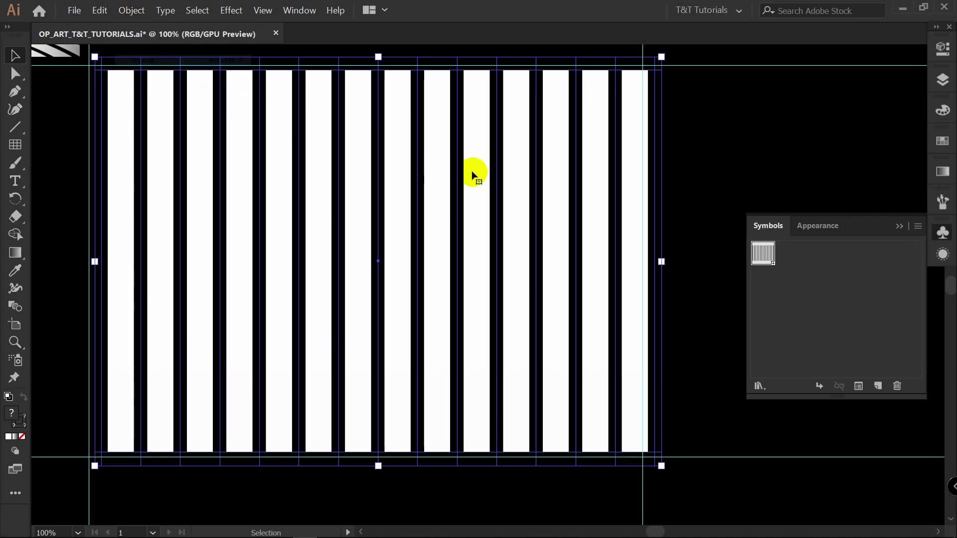
Exclude the white rectangle from the selection and change the black lines' stroke weight, trying 25 pt and settling on 16 pt
shift+click(632, 98)
click(941, 49)
click(807, 224)
click(807, 225)
click(808, 225)
click(808, 225)
click(807, 224)
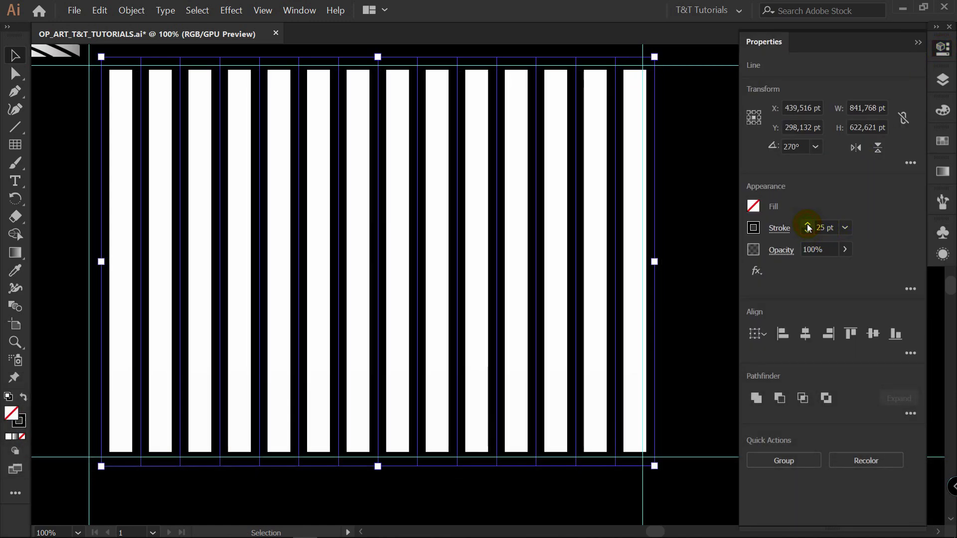
click(688, 175)
Delete all the black lines except the leftmost one, keeping the white rectangle
drag(711, 145, 128, 306)
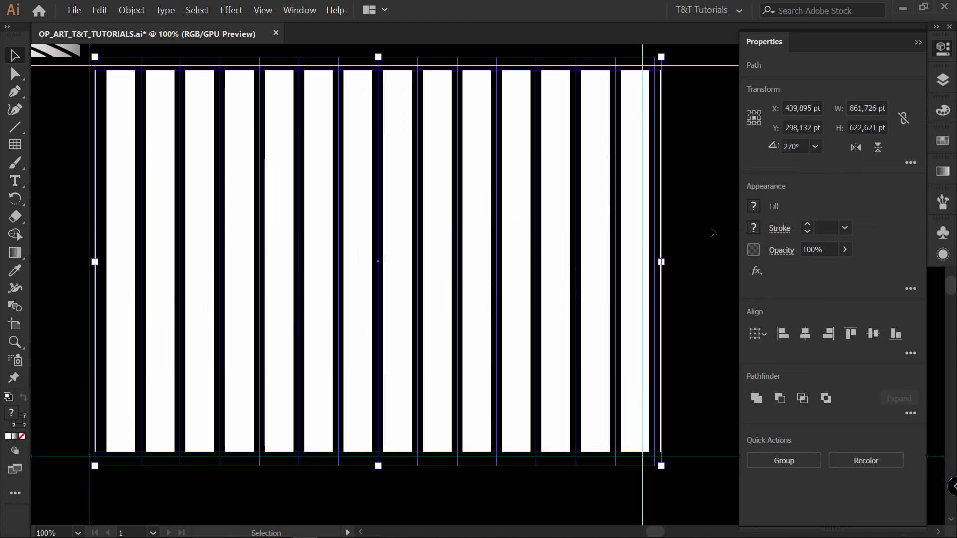
shift+click(633, 175)
shift+click(633, 174)
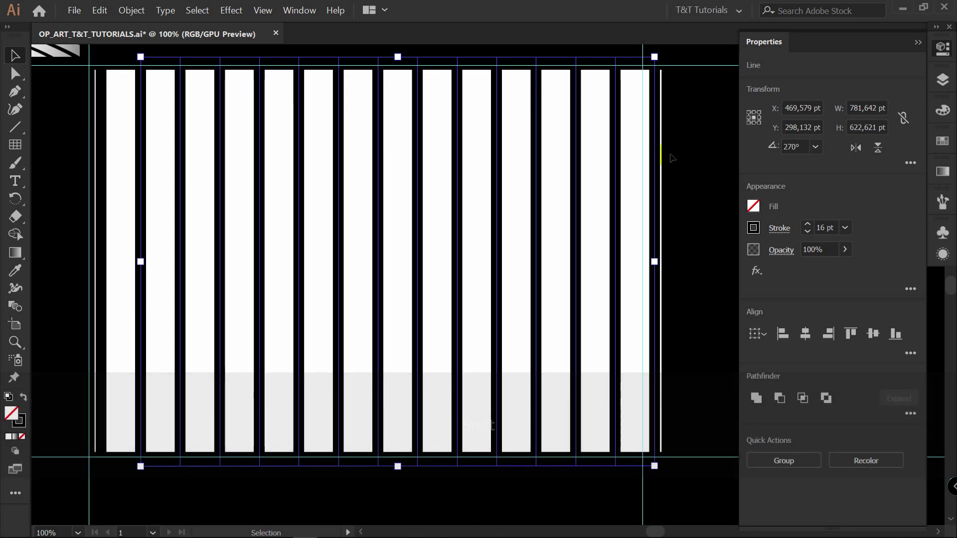
key(Delete)
Duplicate the remaining line about 42 pt to the right and repeat the copy across the rectangle for a denser stripe pattern
drag(101, 169, 129, 170)
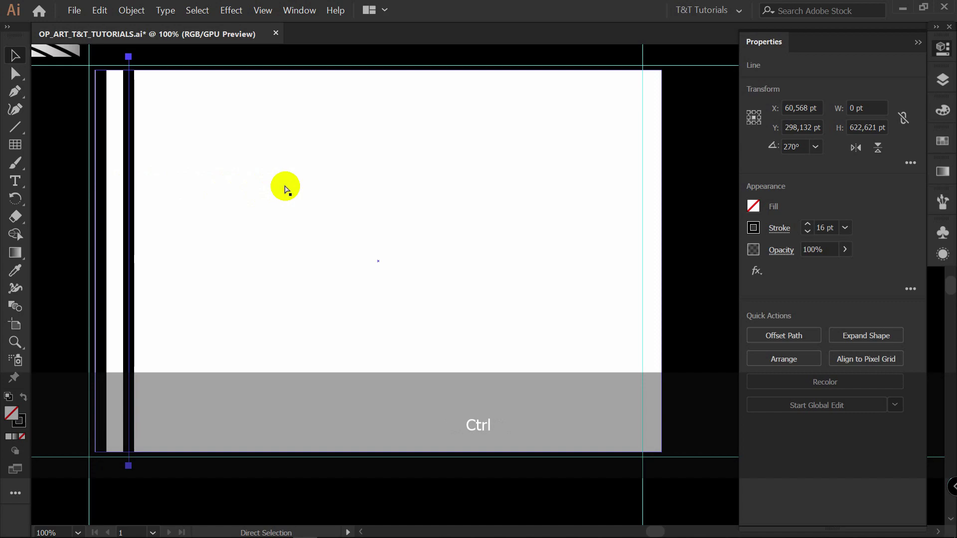
key(ctrl+d)
key(ctrl+d)
key(ctrl+d)
key(ctrl+d)
key(ctrl+d)
key(ctrl+d)
key(ctrl+d)
key(ctrl+d)
key(ctrl+d)
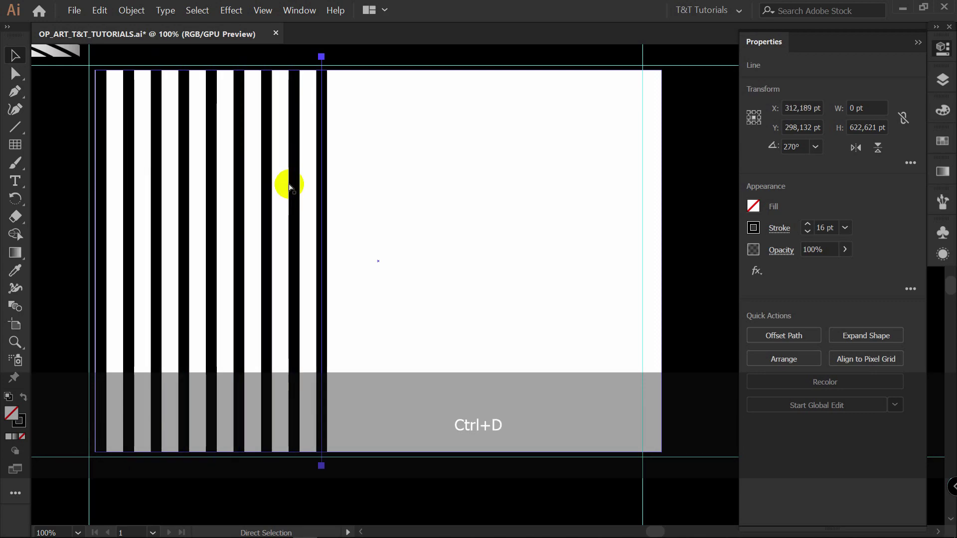
Select the rectangle with the denser stripes and save them as a new symbol named 2
drag(690, 50, 84, 484)
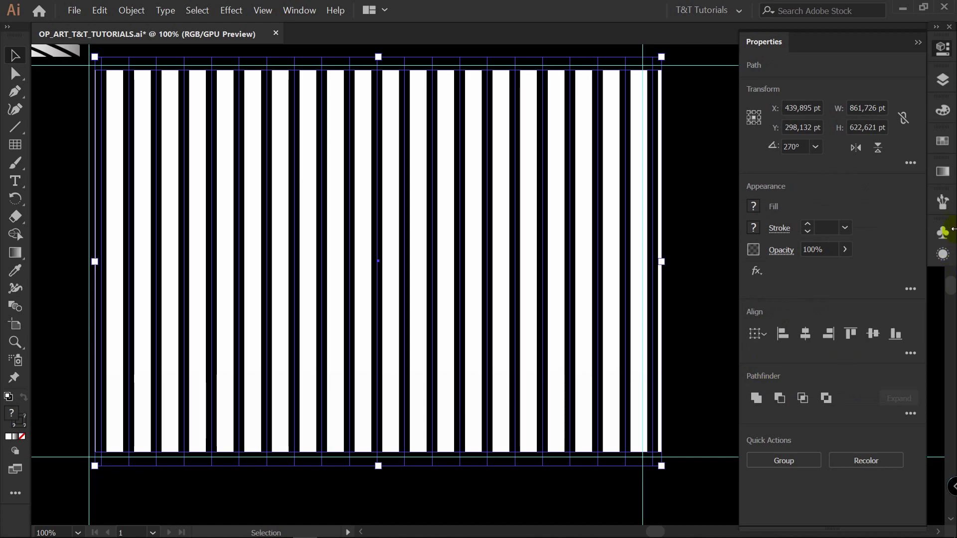
click(942, 231)
click(878, 385)
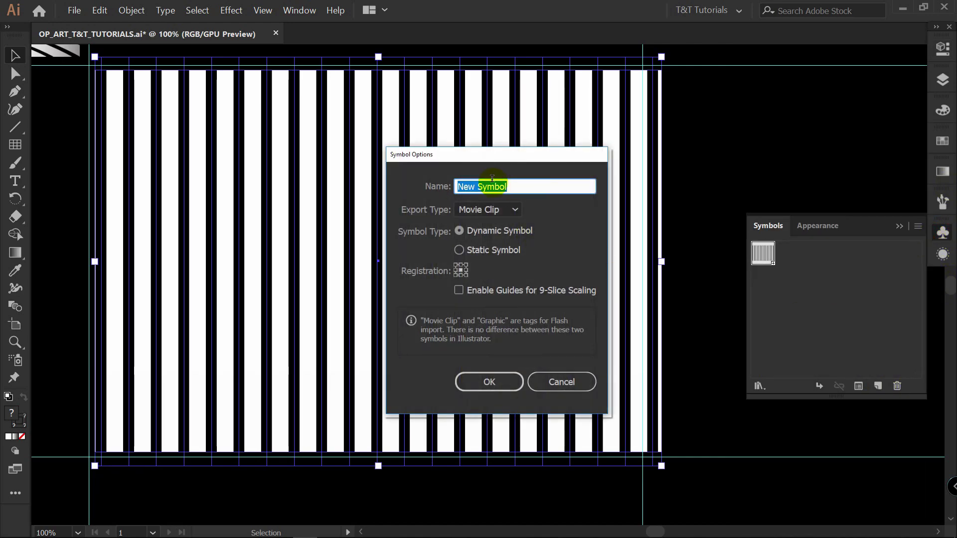
text(2)
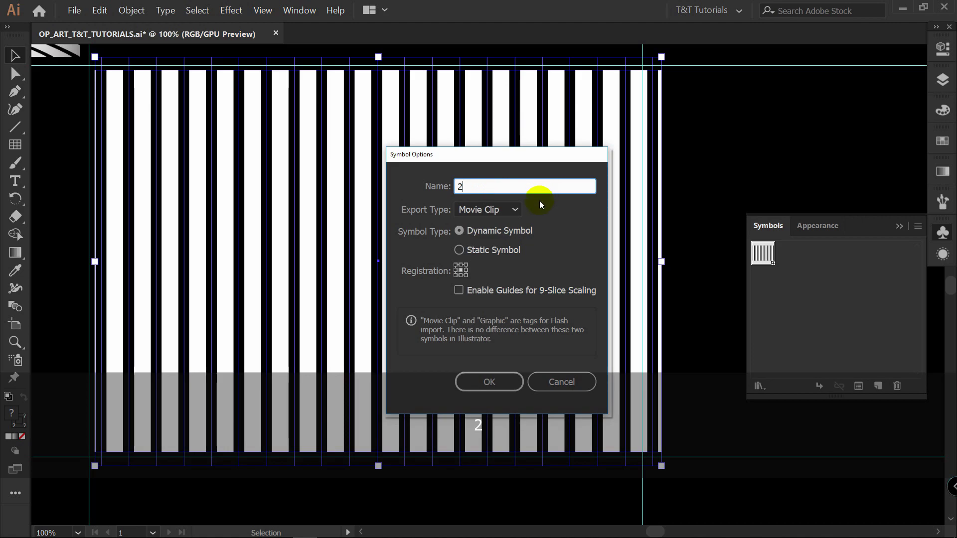
key(Return)
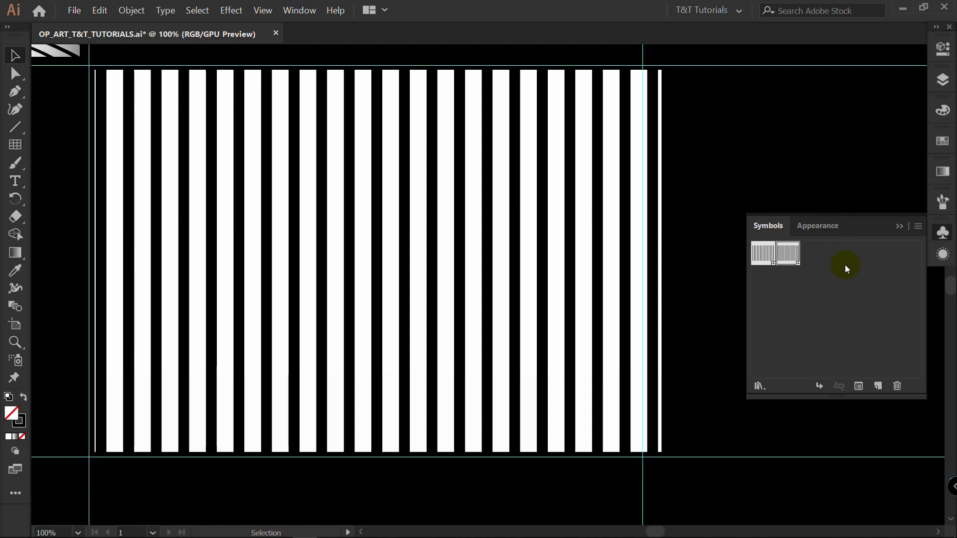
Delete the PATTERN layer together with its striped artwork
key(F7)
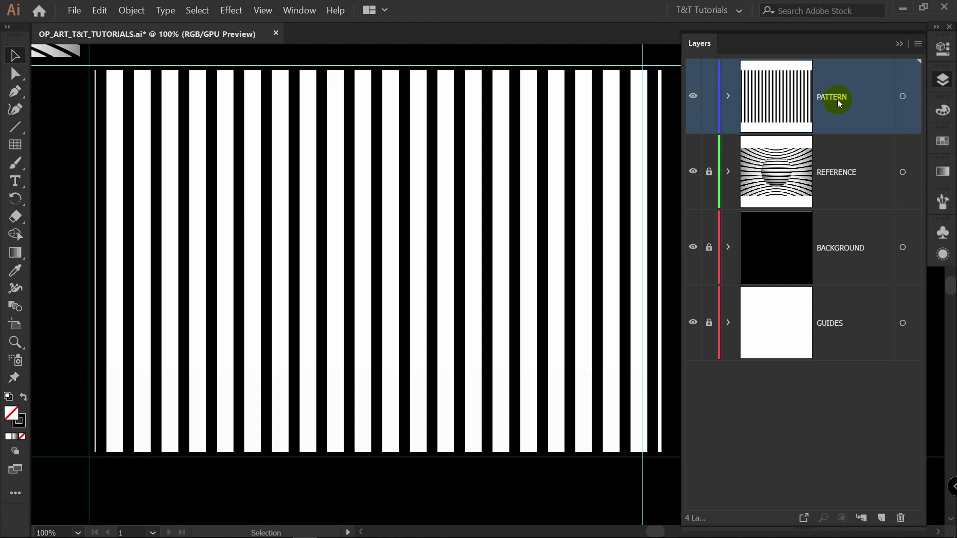
click(693, 96)
click(693, 96)
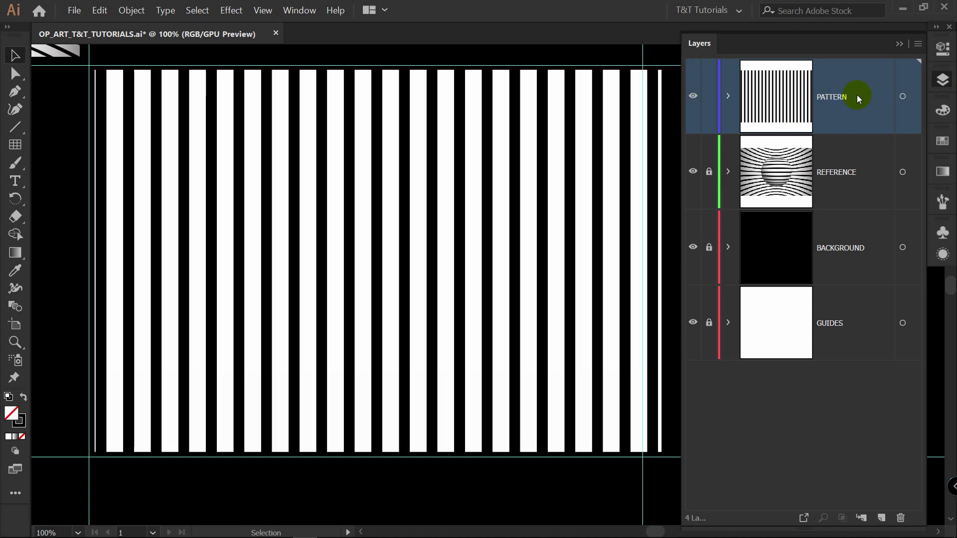
drag(856, 95, 900, 518)
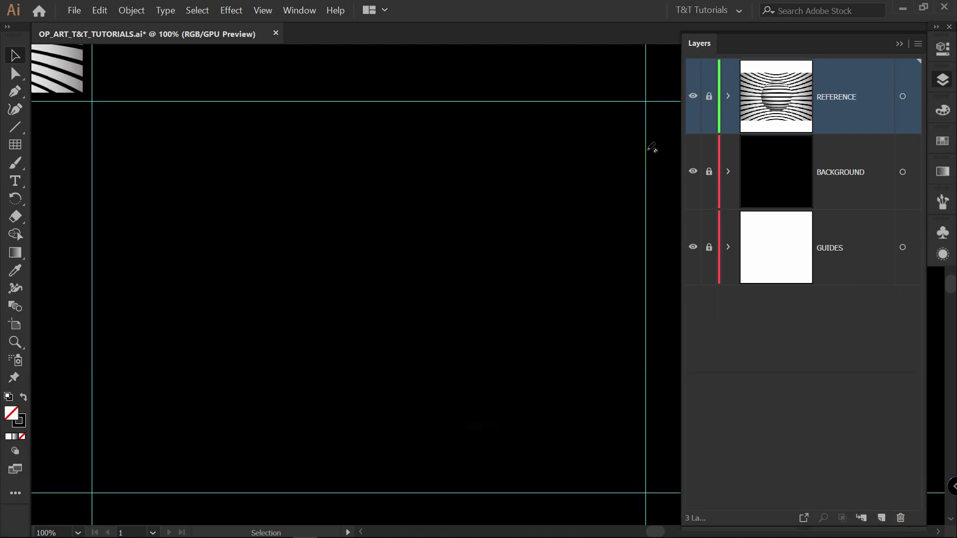
Set the stroke color to white (FFFFFF) and draw an unfilled circle on the new 3D_1 layer between the guides
key(space)
drag(166, 122, 394, 284)
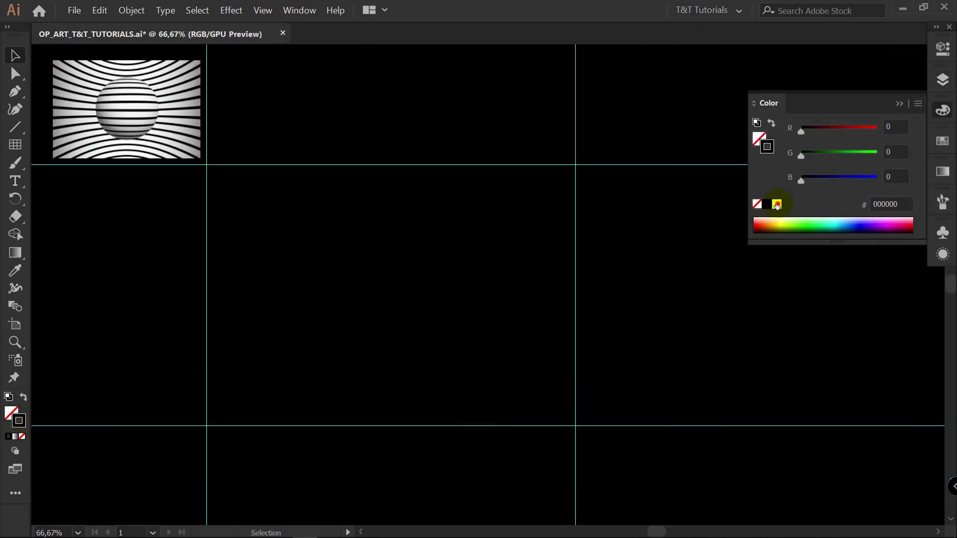
click(777, 204)
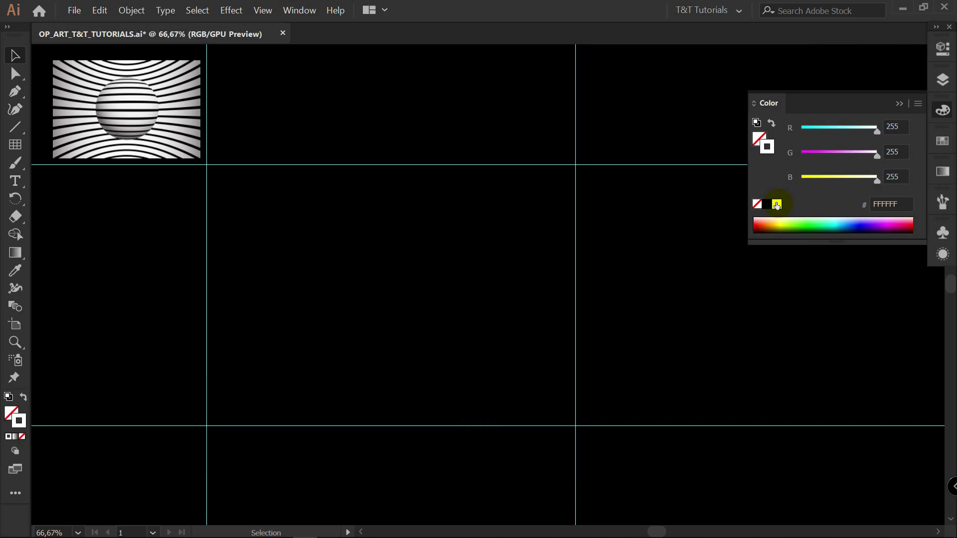
key(l)
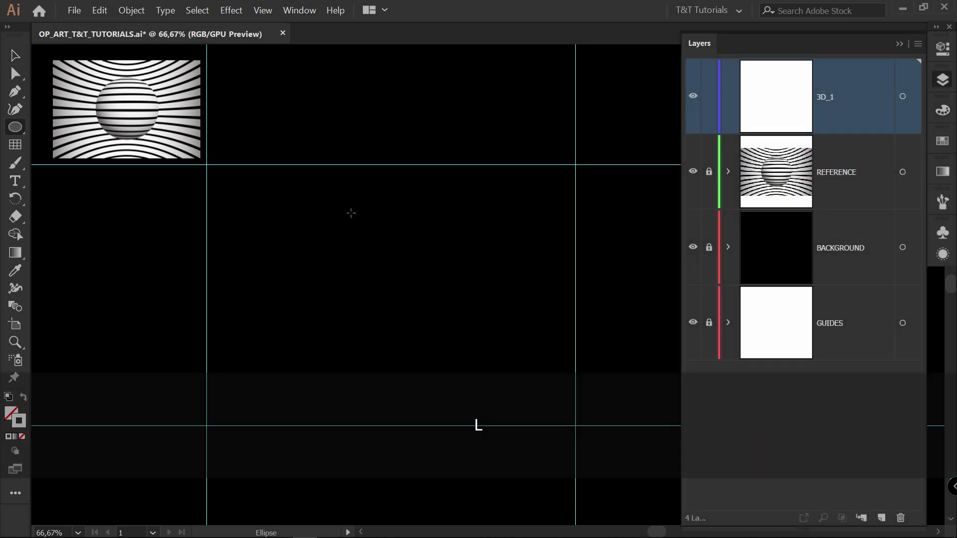
mouse_move(351, 213)
mouse_down()
mouse_move(505, 319)
mouse_move(478, 305)
mouse_move(499, 301)
mouse_move(499, 313)
mouse_move(508, 309)
mouse_move(486, 319)
mouse_move(494, 322)
mouse_up()
Delete the circle's bottom anchor point so only the upper half arc remains
key(a)
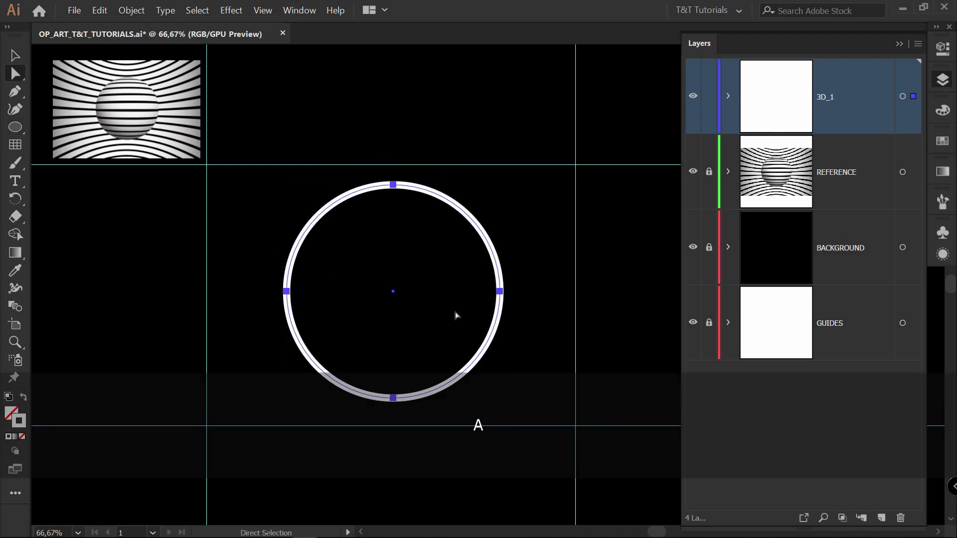
click(395, 398)
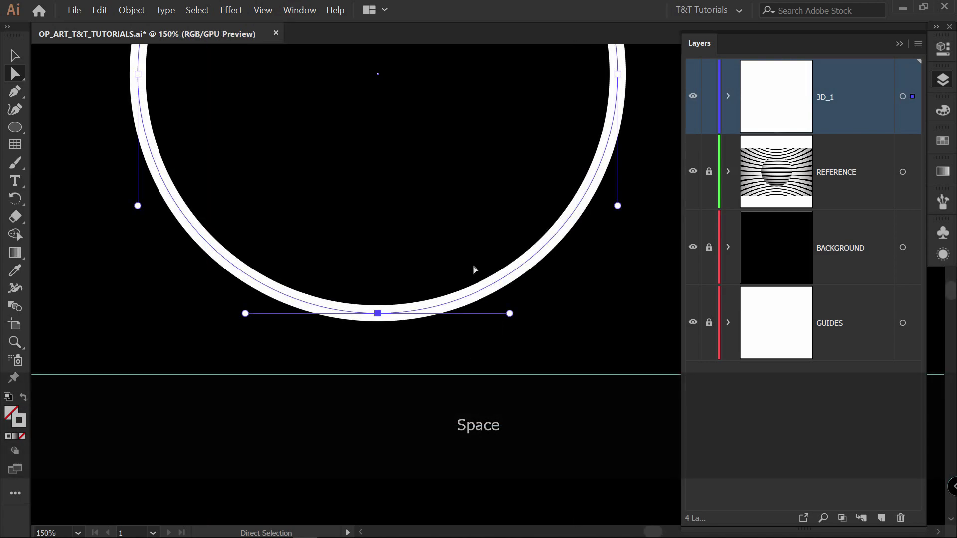
key(Delete)
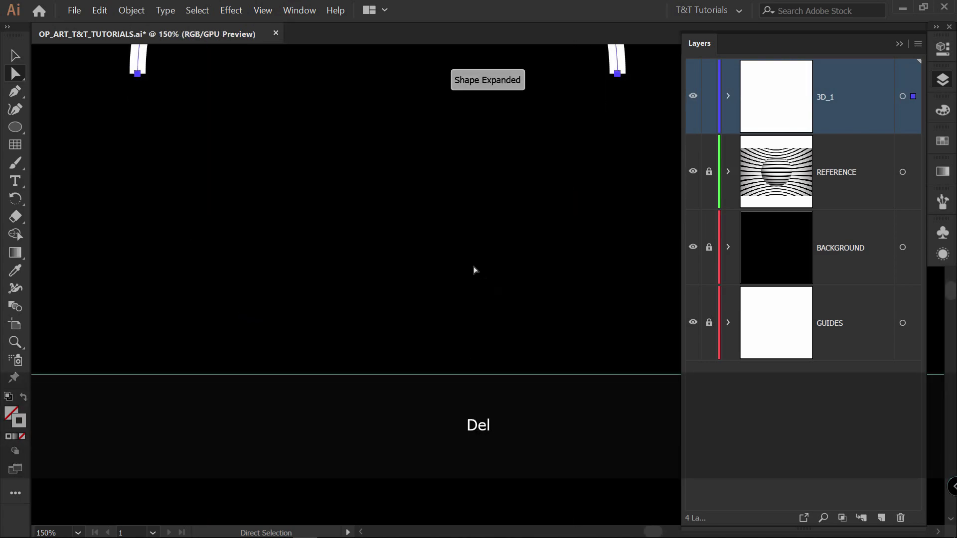
key(space)
drag(523, 118, 515, 324)
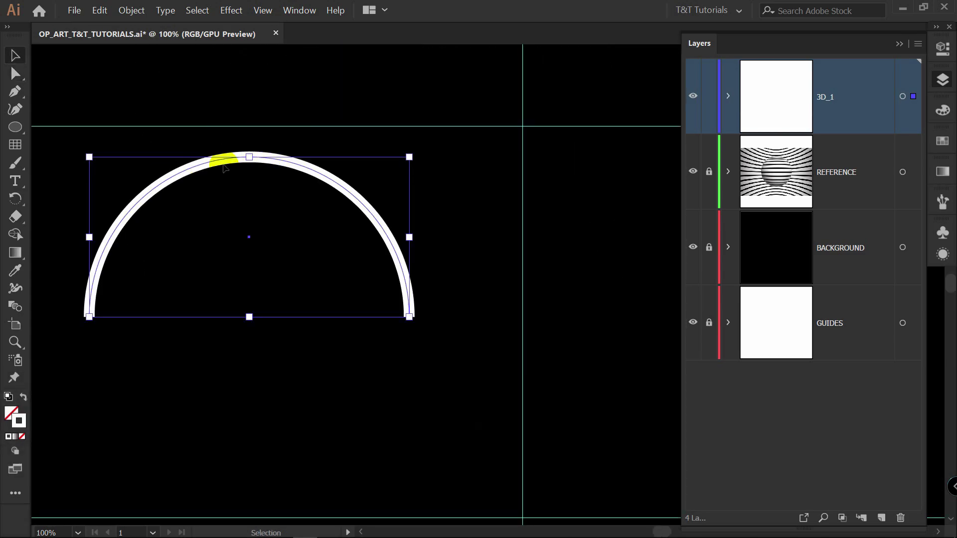
Start a 3D Extrude & Bevel effect on the half arc with the preview on and the position set to Bottom
click(233, 14)
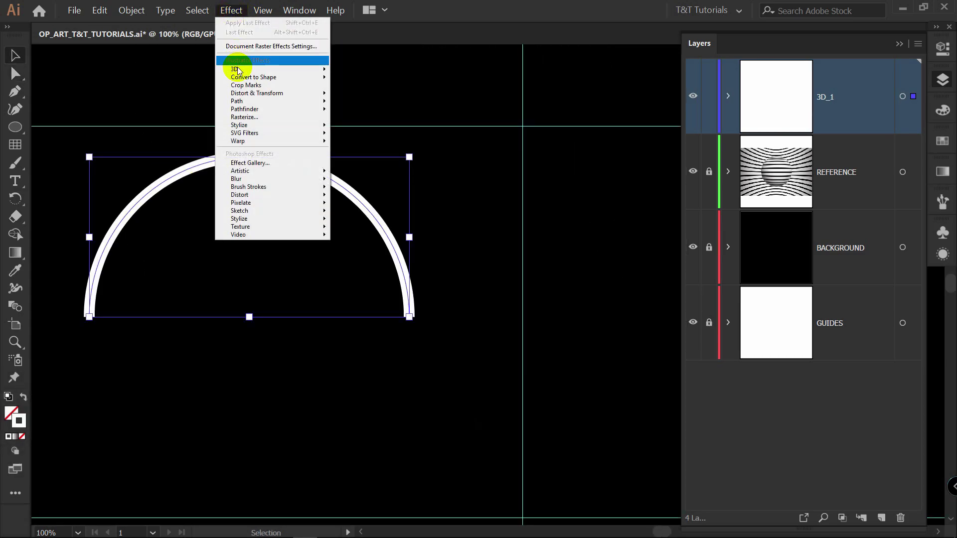
mouse_move(234, 70)
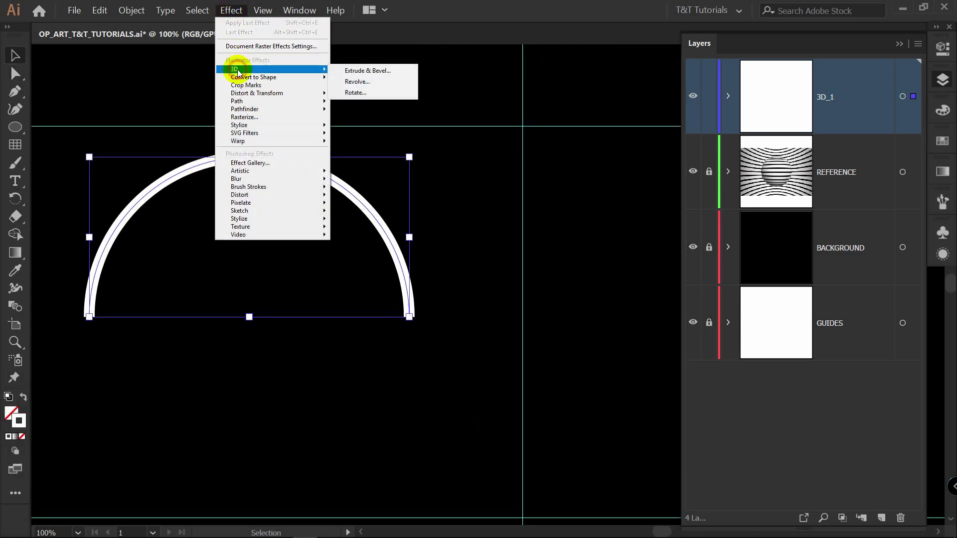
click(398, 71)
click(581, 314)
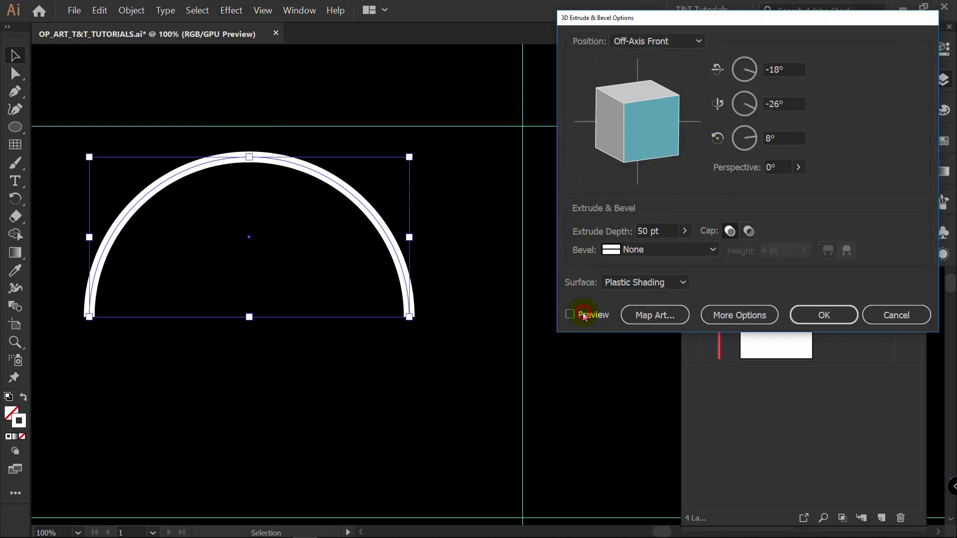
click(707, 42)
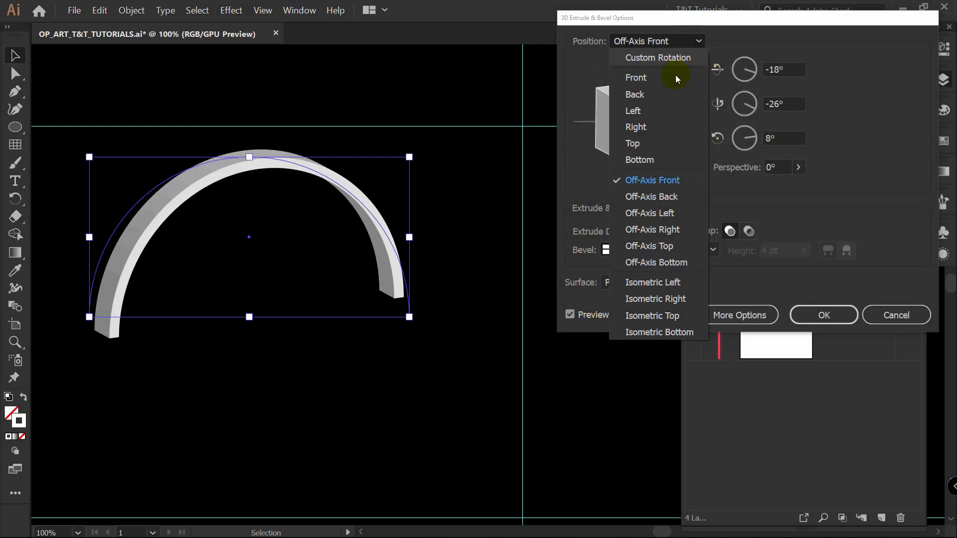
click(638, 160)
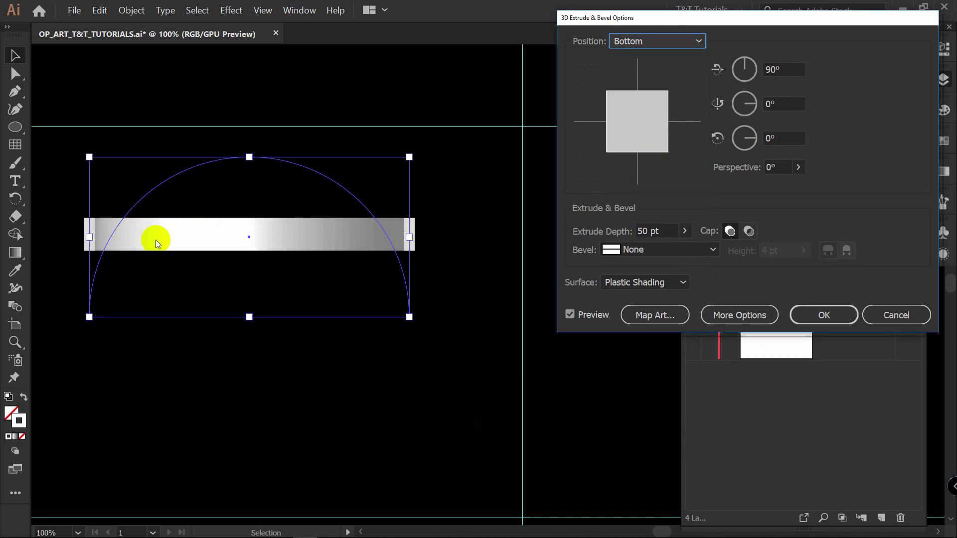
Map symbol 1 onto surface 5 of 7 of the extruded arc
click(681, 314)
click(658, 315)
click(791, 42)
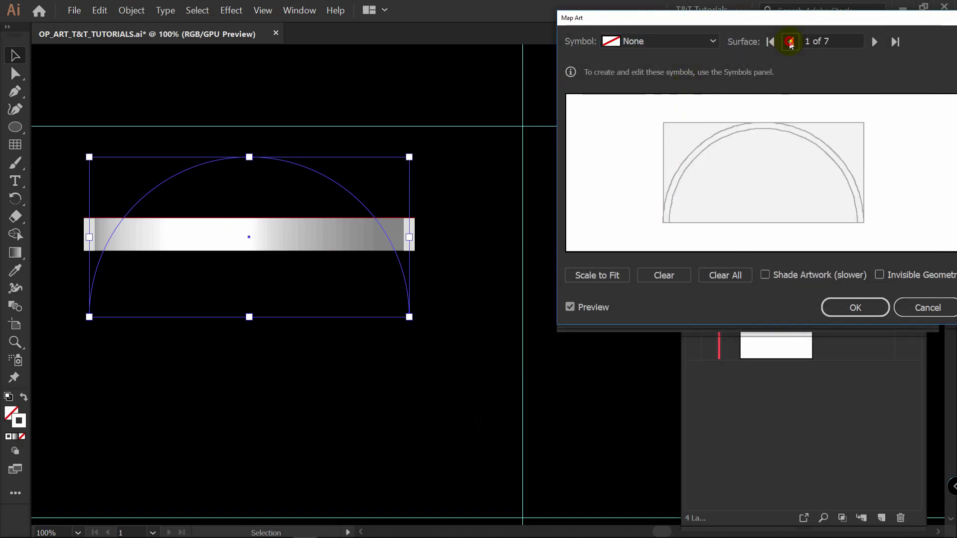
click(791, 43)
click(790, 42)
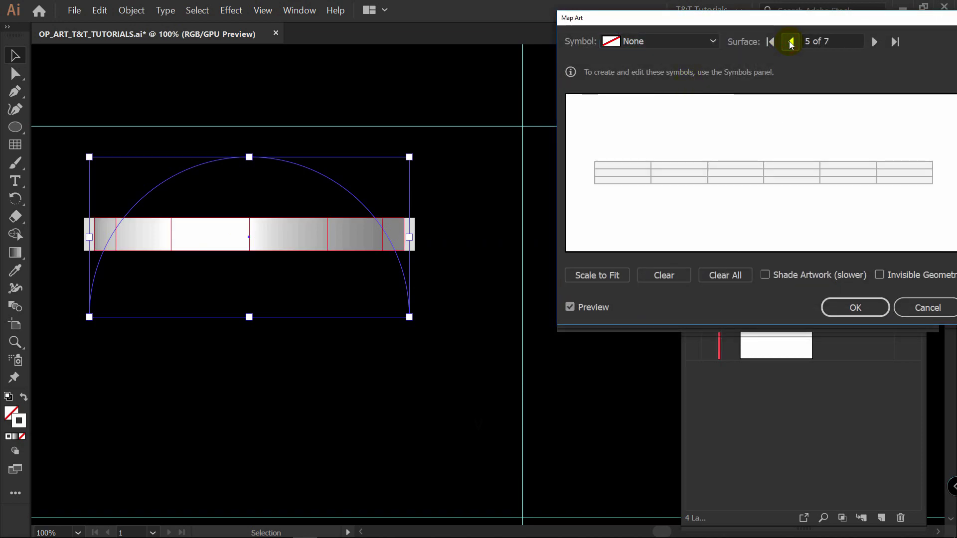
click(695, 42)
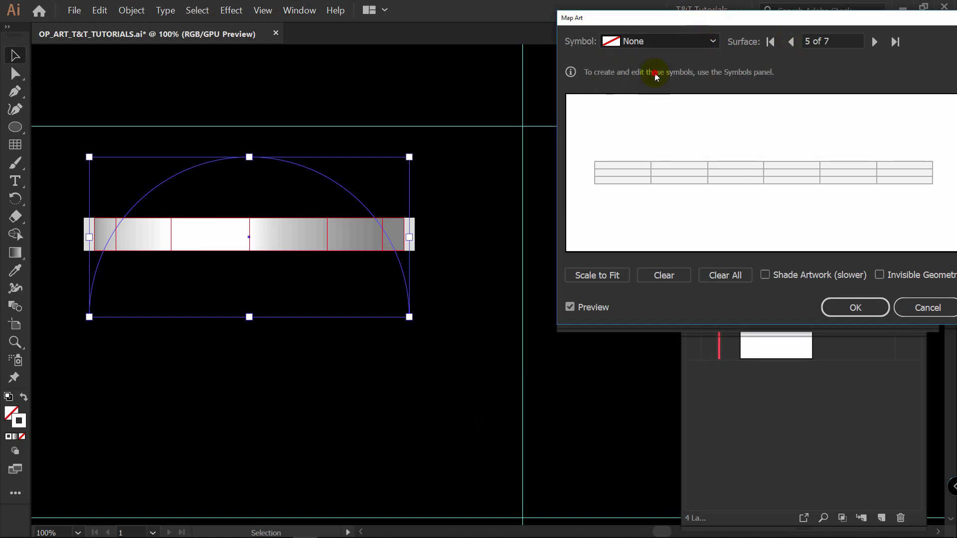
click(656, 75)
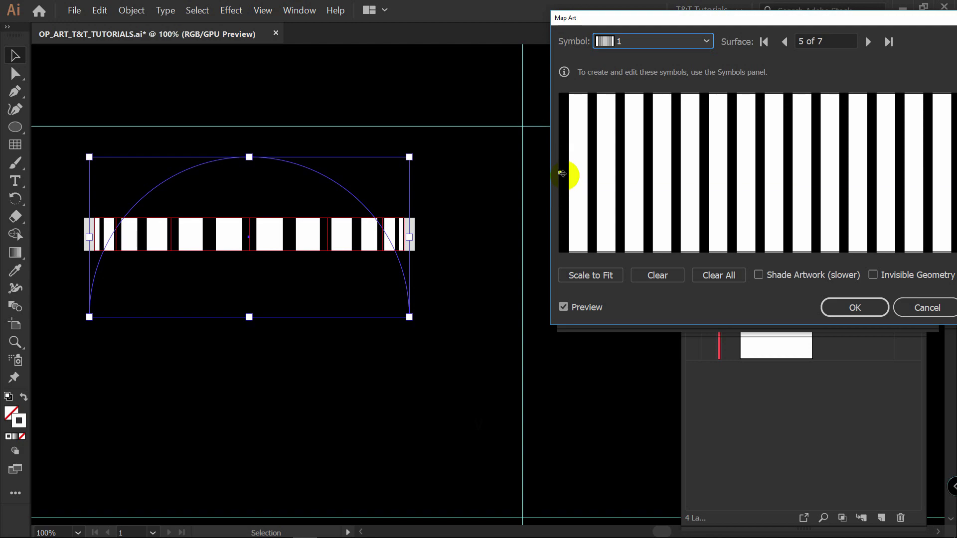
Scale the mapped symbol down, center it on the surface, rotate it so its stripes run horizontally, and accept the mapping
key(shift)
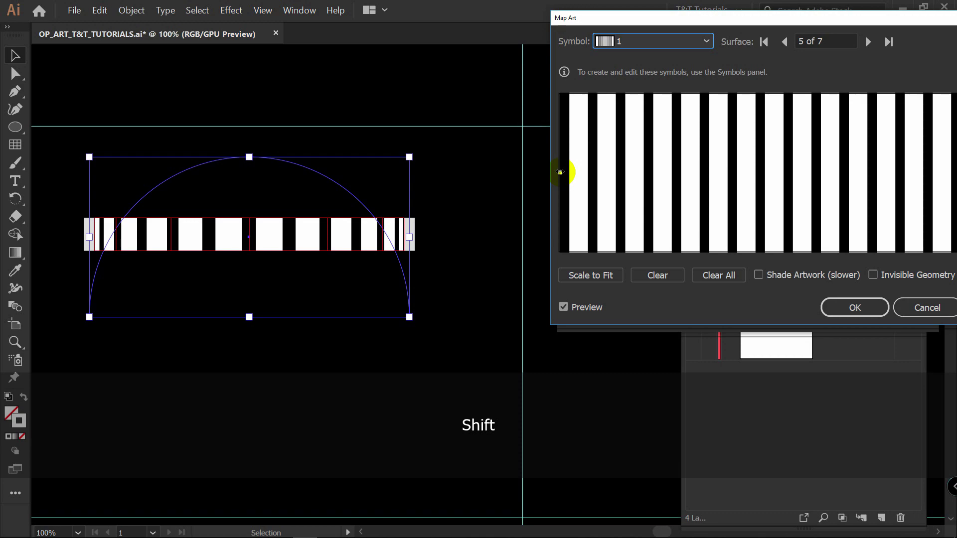
drag(561, 172, 756, 188)
drag(831, 147, 678, 147)
drag(814, 166, 708, 240)
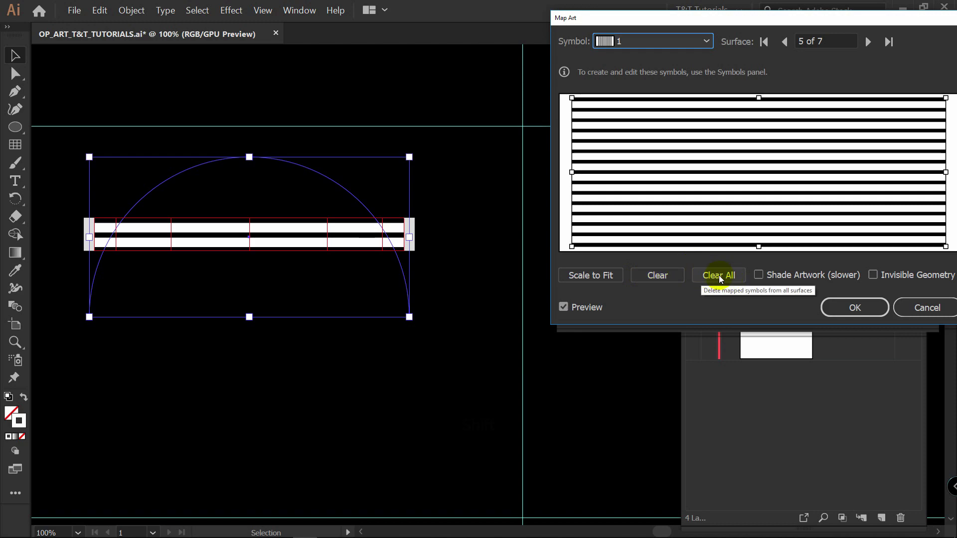
click(864, 308)
Set the extrude depth to 828 pt and apply the 3D effect
click(684, 230)
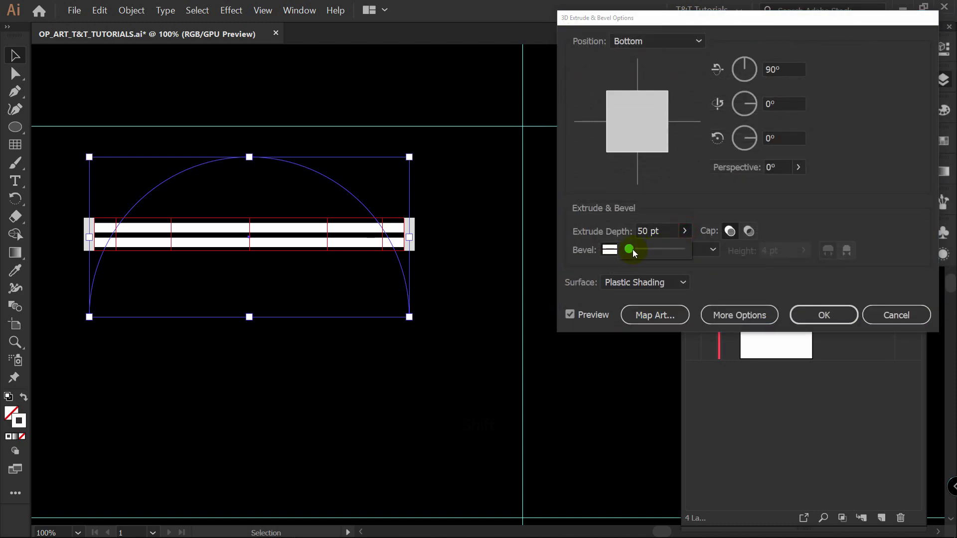
drag(635, 252, 649, 249)
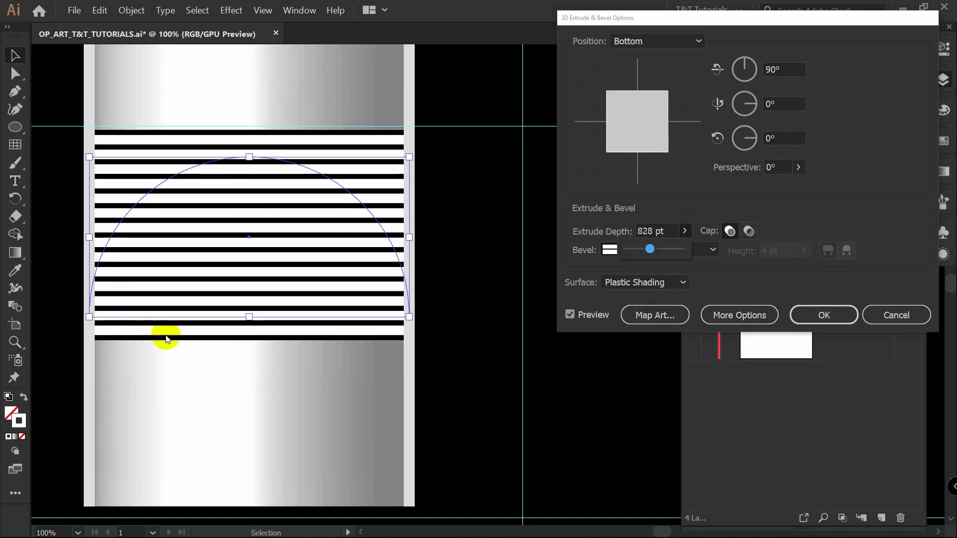
click(823, 314)
Move the arc over the artboard and stretch it horizontally to about 930 pt wide
scroll(442, 238, down, 2)
drag(448, 220, 482, 240)
drag(439, 258, 529, 290)
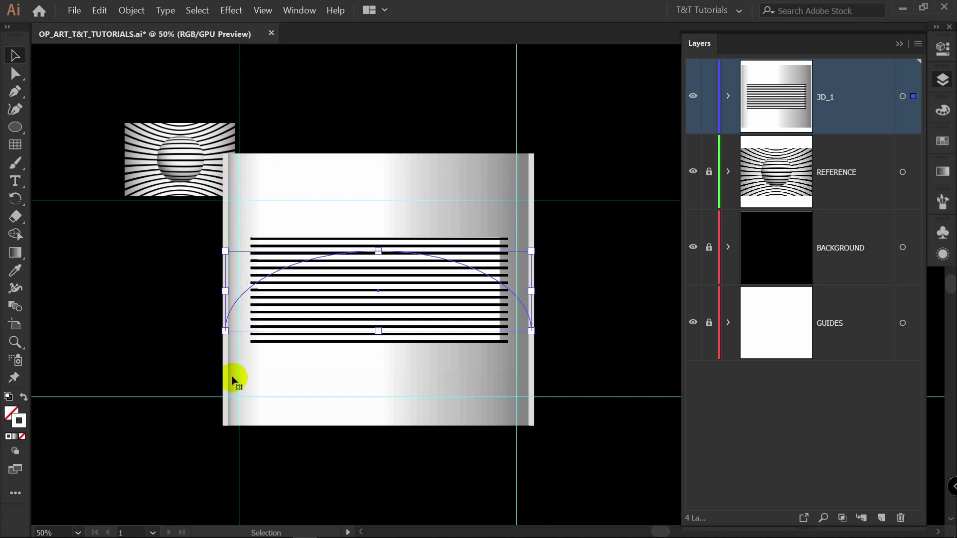
Reopen the arc's 3D Extrude & Bevel effect with the preview on and inspect its surface mapping
click(945, 48)
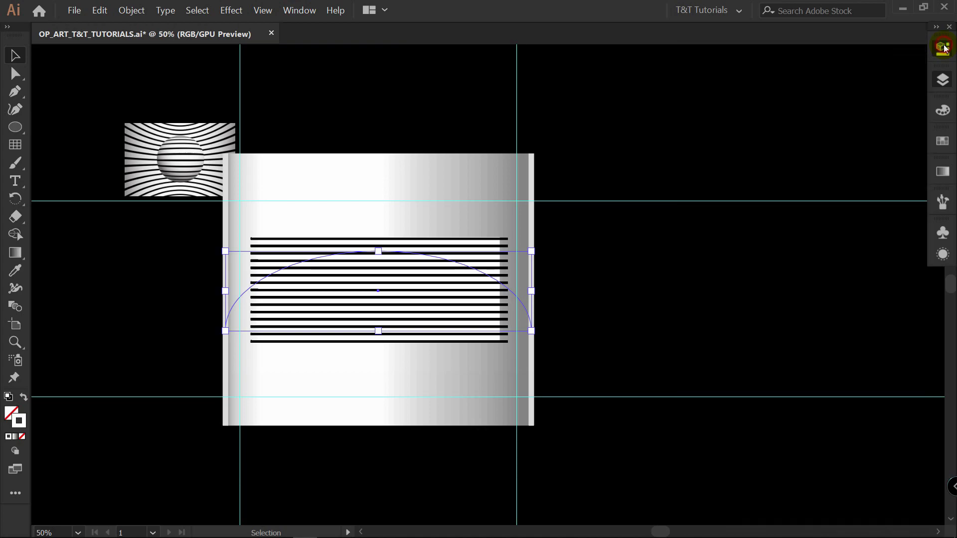
click(802, 272)
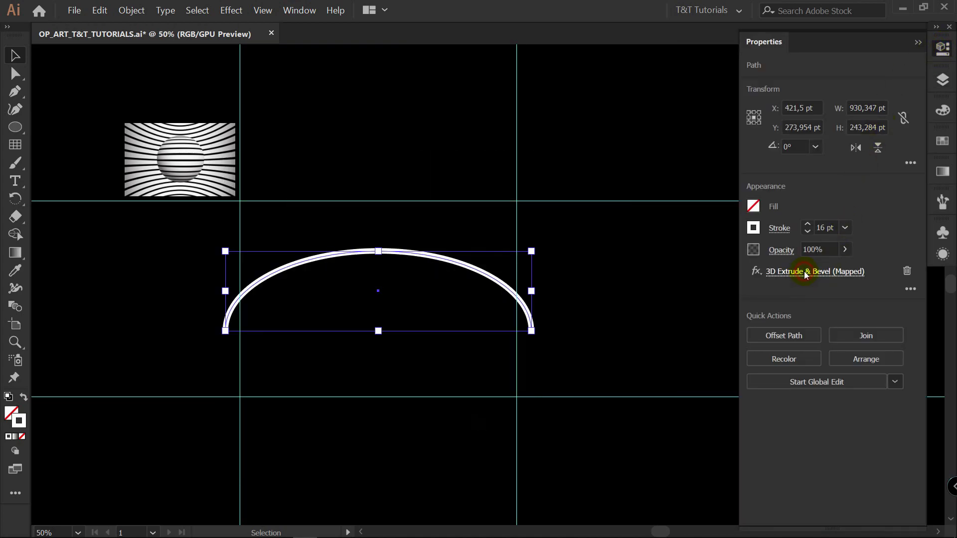
click(588, 316)
click(654, 314)
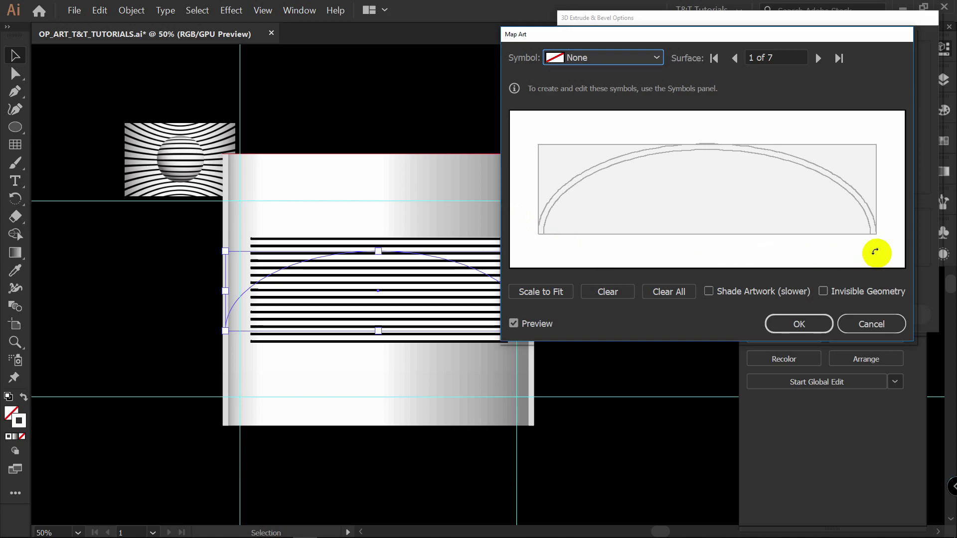
click(802, 324)
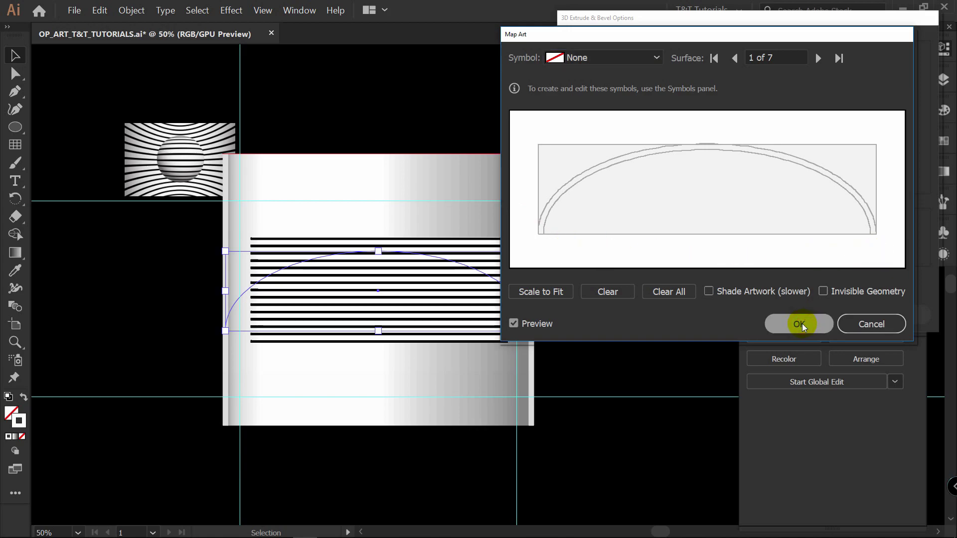
Try enlarging the Map Art dialog for a bigger surface preview and close the effect's options
click(656, 317)
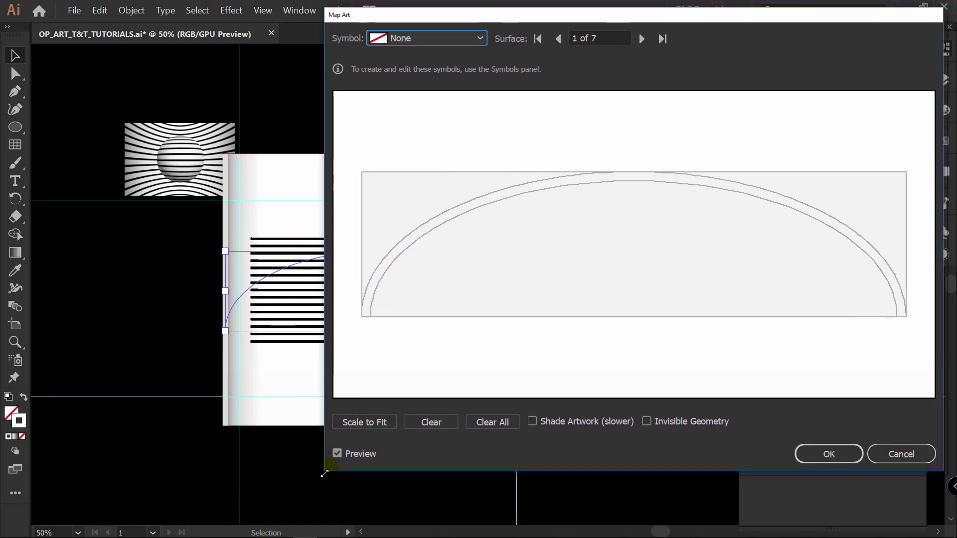
drag(324, 474, 279, 490)
drag(280, 490, 339, 464)
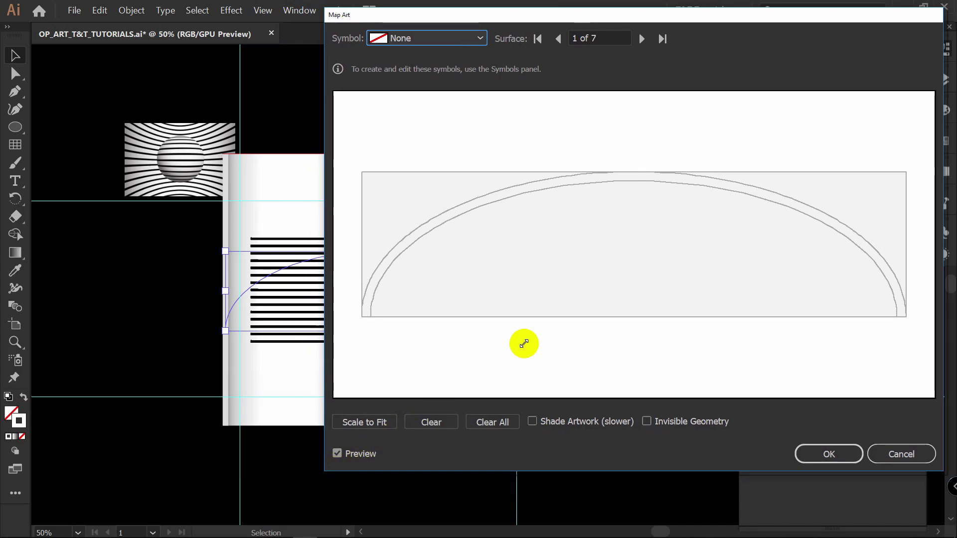
click(845, 455)
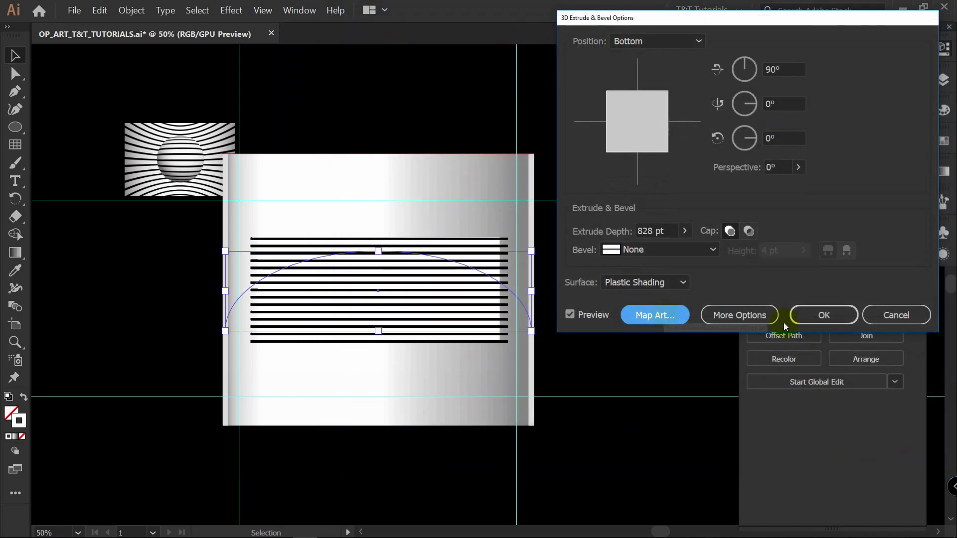
click(665, 317)
drag(723, 7, 447, 14)
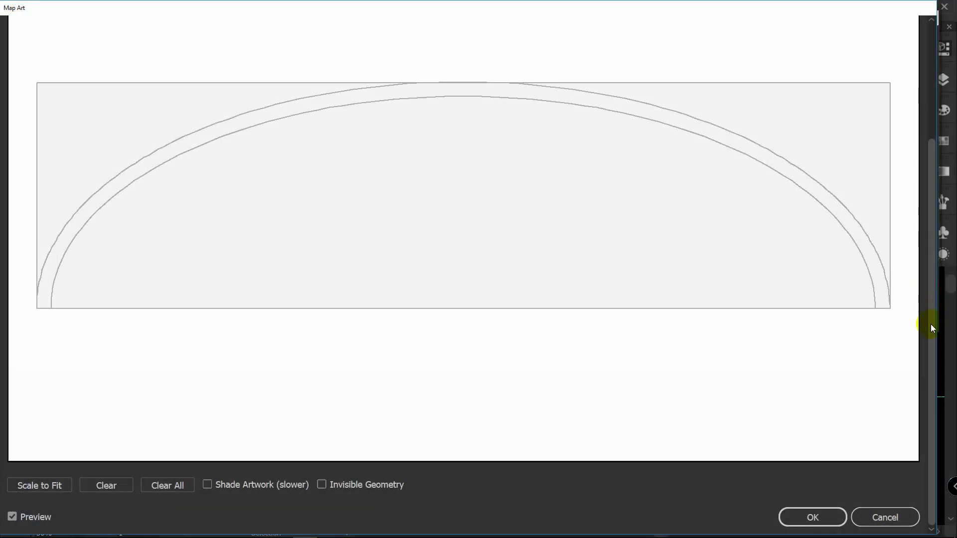
click(883, 517)
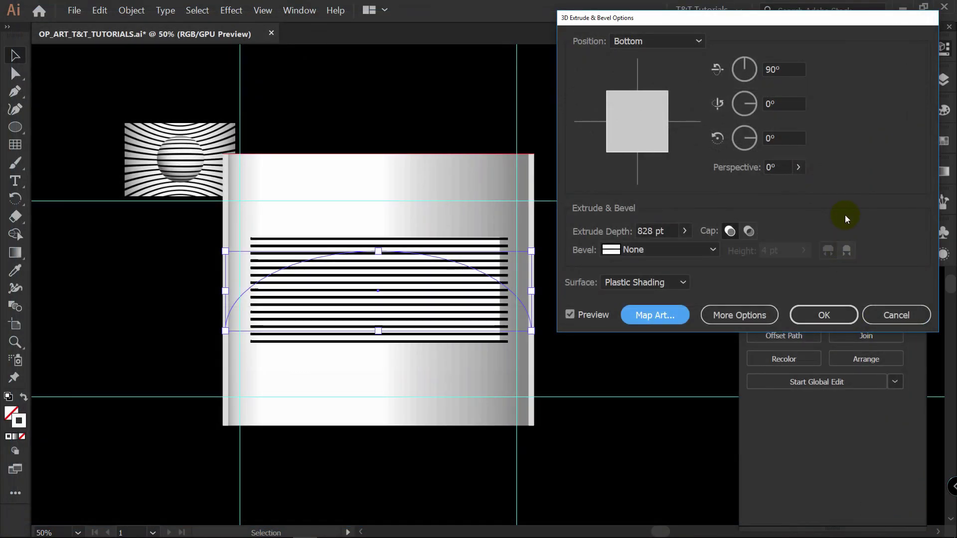
click(838, 320)
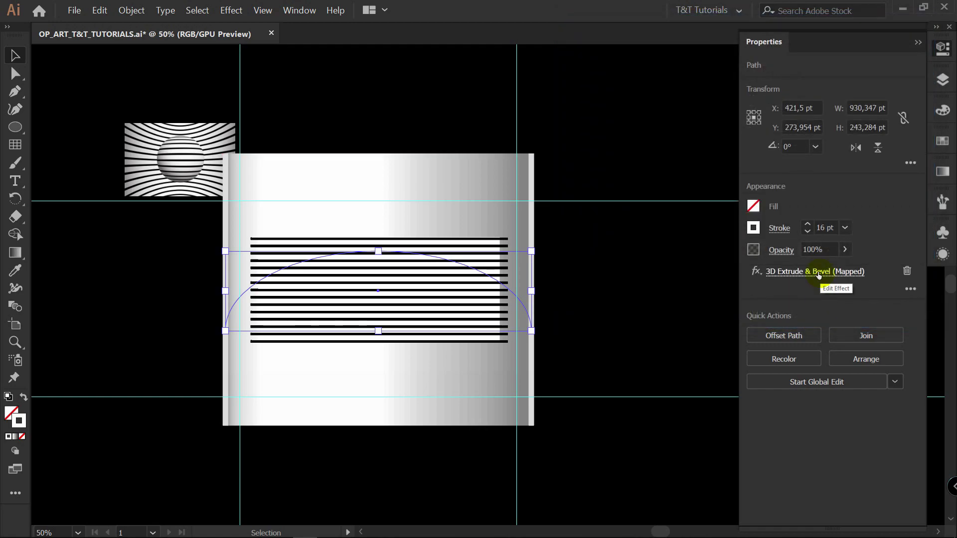
Map stripe symbol 1 onto surface 5 of 7 of the arc's 3D effect, stretched to cover the surface, with Shade Artwork enabled
click(819, 273)
click(570, 314)
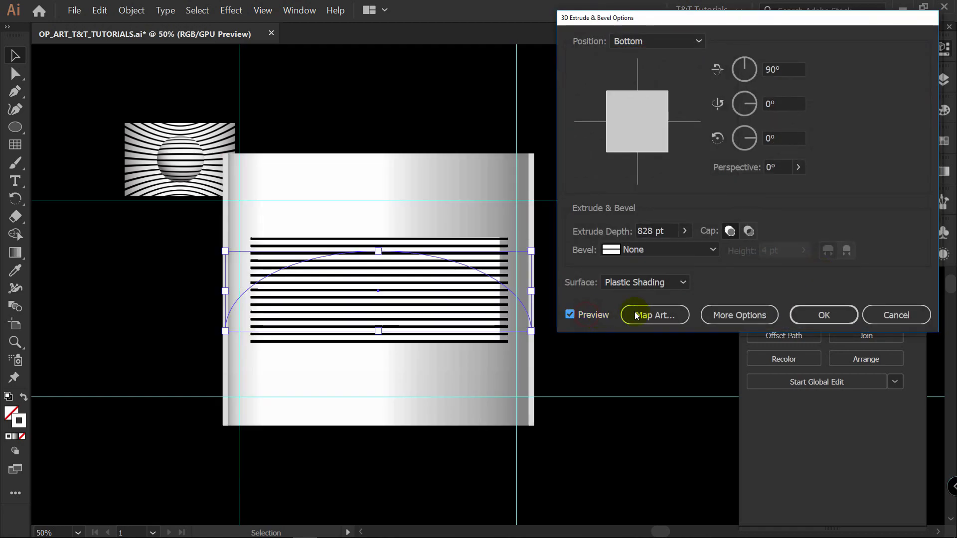
click(662, 314)
drag(775, 22, 738, 39)
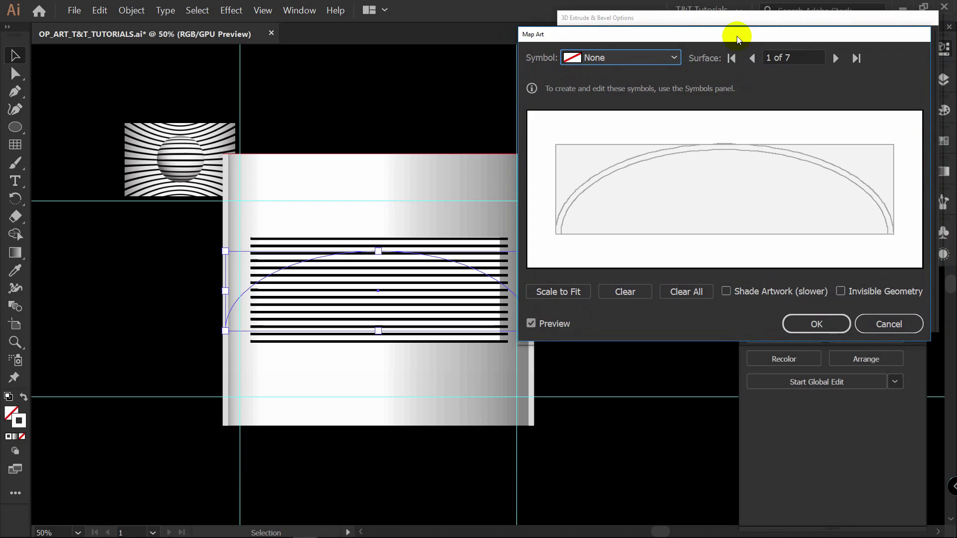
click(812, 325)
drag(763, 153, 762, 121)
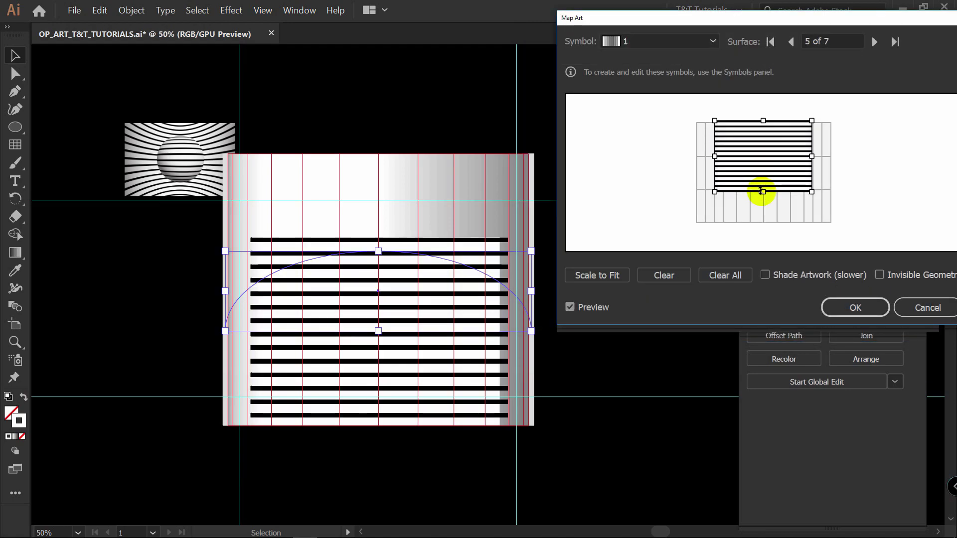
drag(761, 191, 762, 226)
drag(812, 174, 833, 174)
click(789, 277)
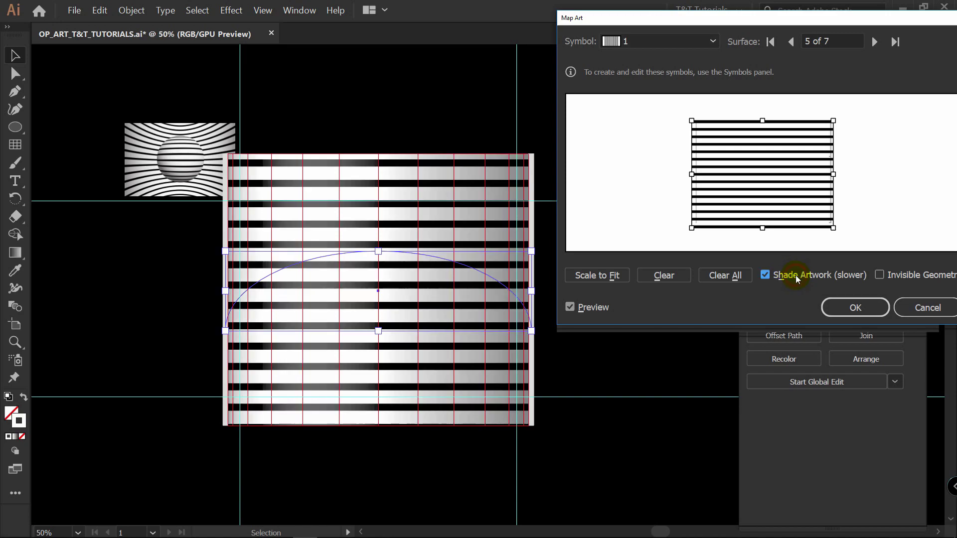
click(855, 308)
Change the 3D effect's surface rendering to Diffuse Shading and move the light to the upper centre of the lighting sphere
key(ctrl+equal)
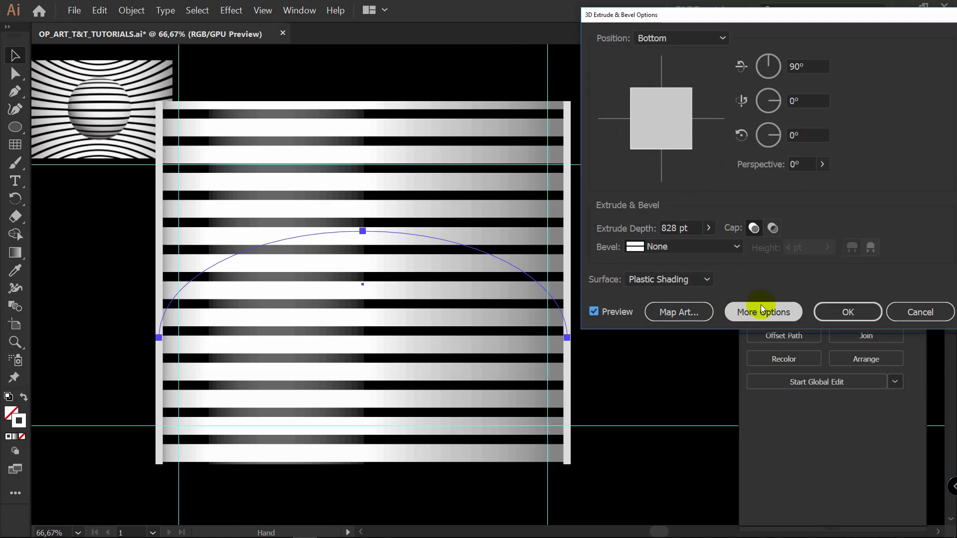
click(768, 312)
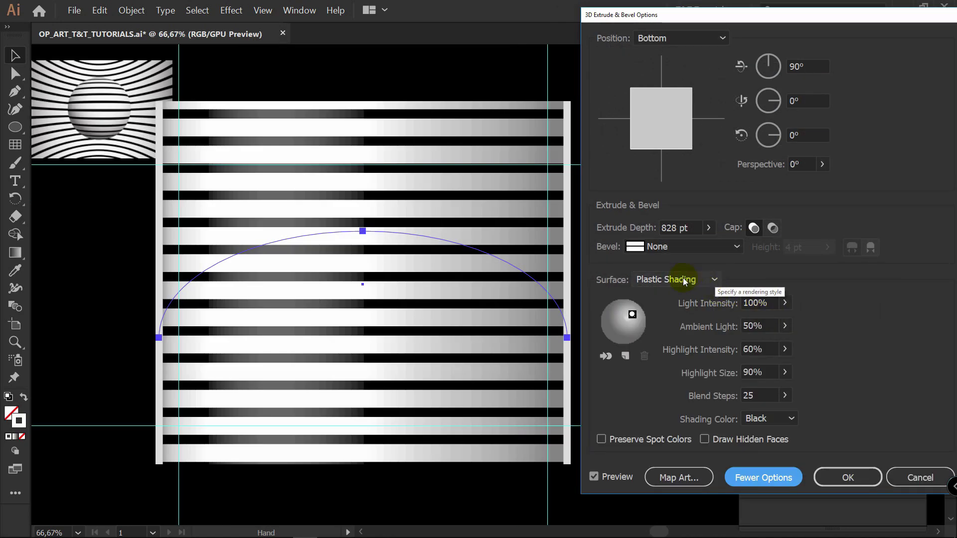
click(711, 280)
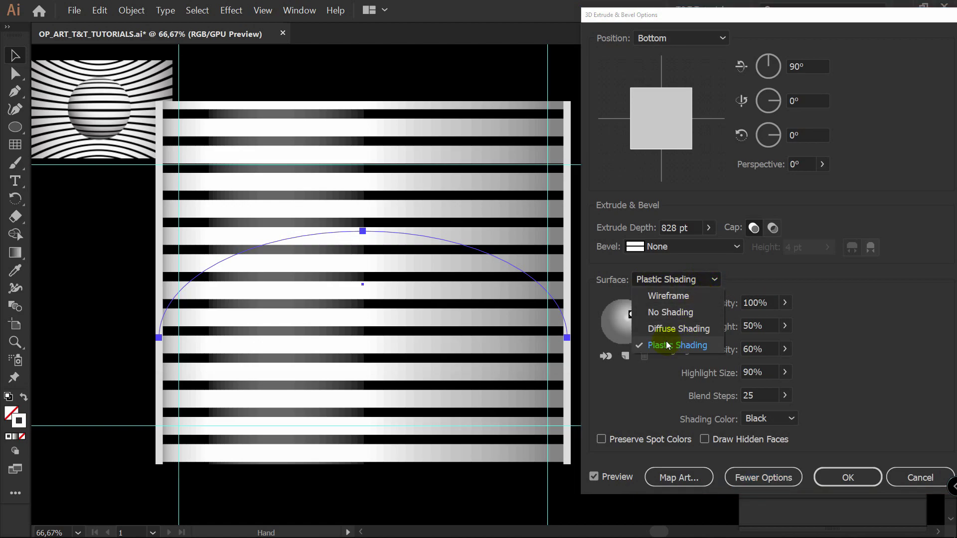
click(691, 329)
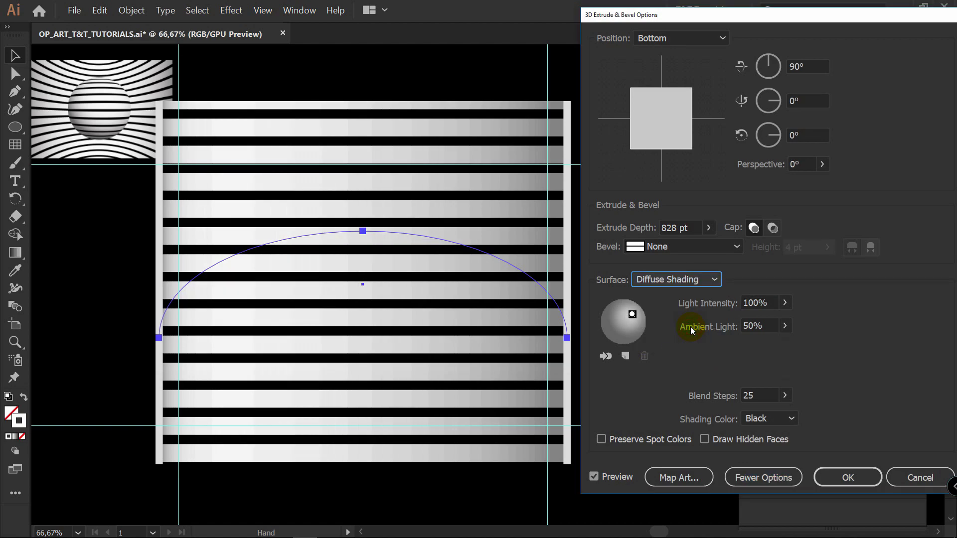
drag(632, 315, 622, 309)
Set the ambient light to 69% and the blend steps to 138 for smoother shading
click(784, 325)
drag(753, 344, 765, 344)
click(787, 326)
click(785, 396)
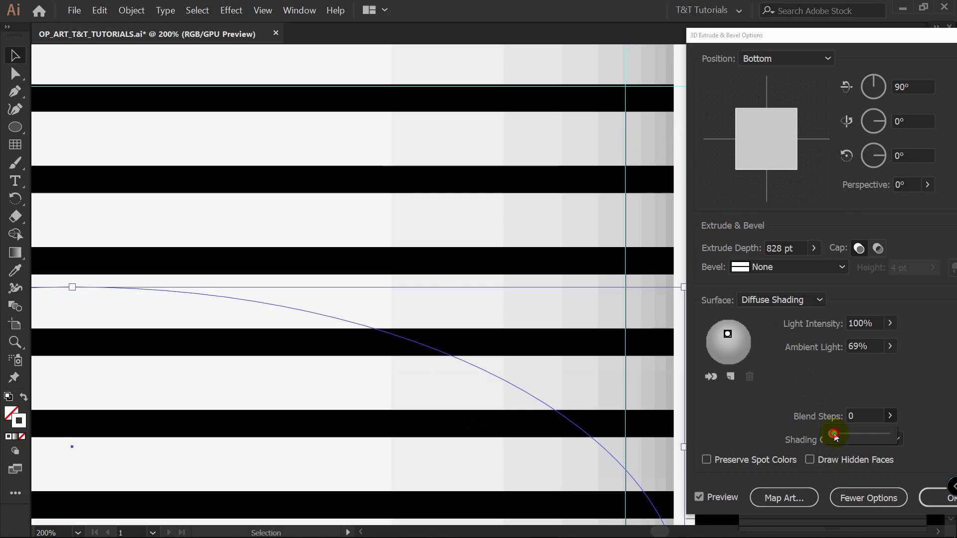
drag(834, 434, 844, 434)
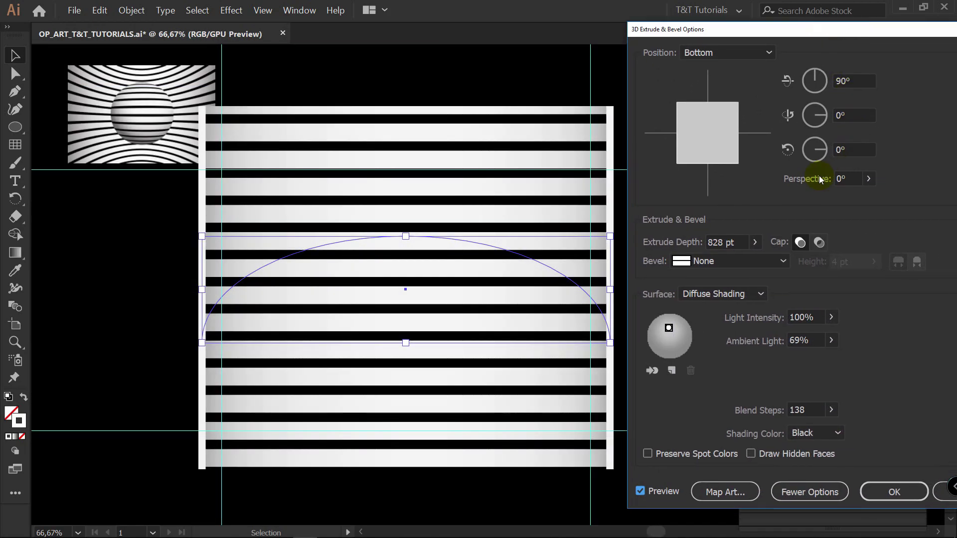
Set the extrusion's perspective to 109° and apply the 3D effect
click(868, 179)
drag(815, 199, 839, 197)
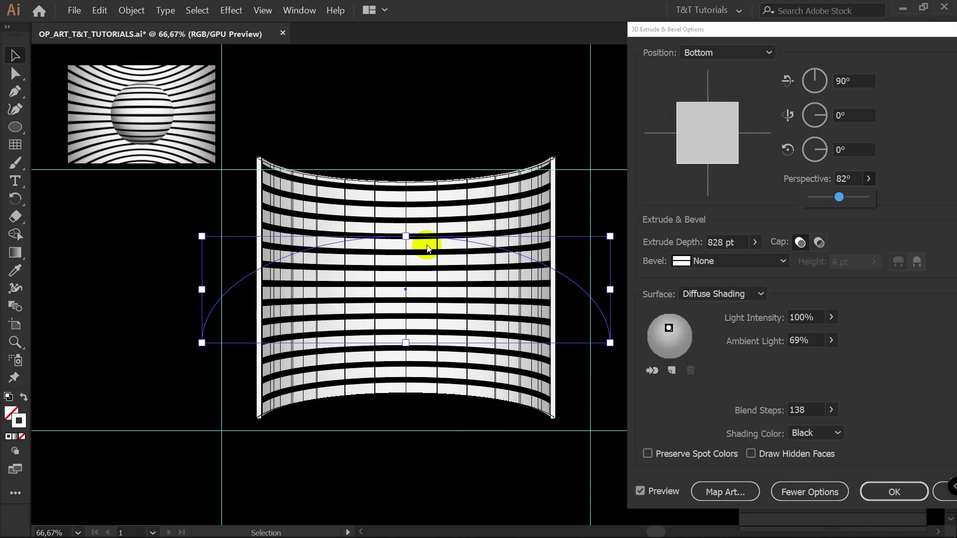
drag(839, 198, 841, 197)
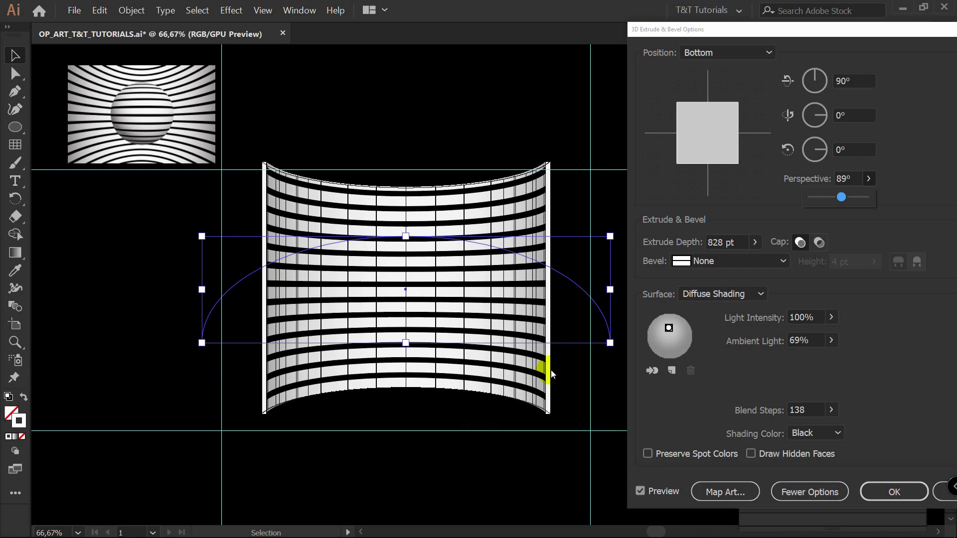
drag(841, 198, 849, 198)
click(893, 491)
Raise the arc's middle anchor point vertically to about Y -93 pt to make the stripes curve more strongly
key(a)
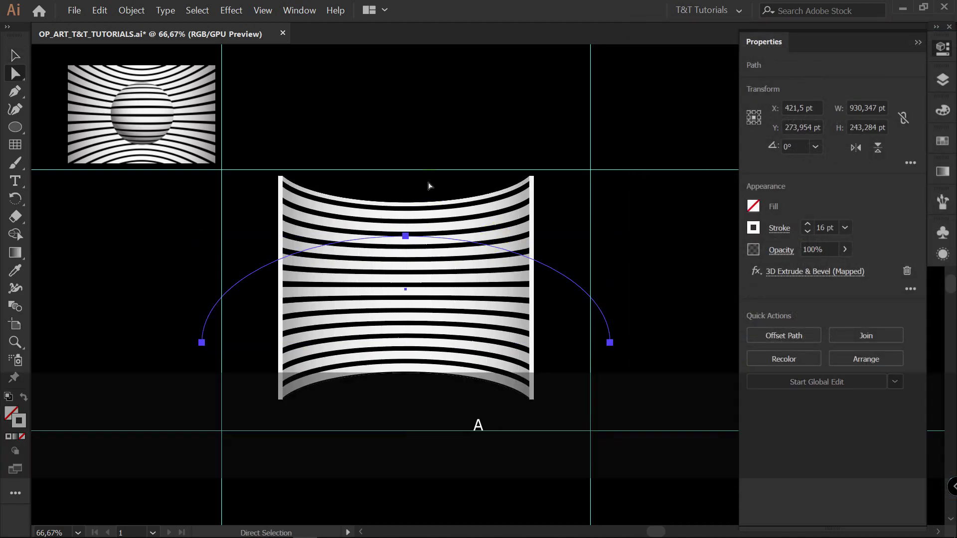
click(406, 236)
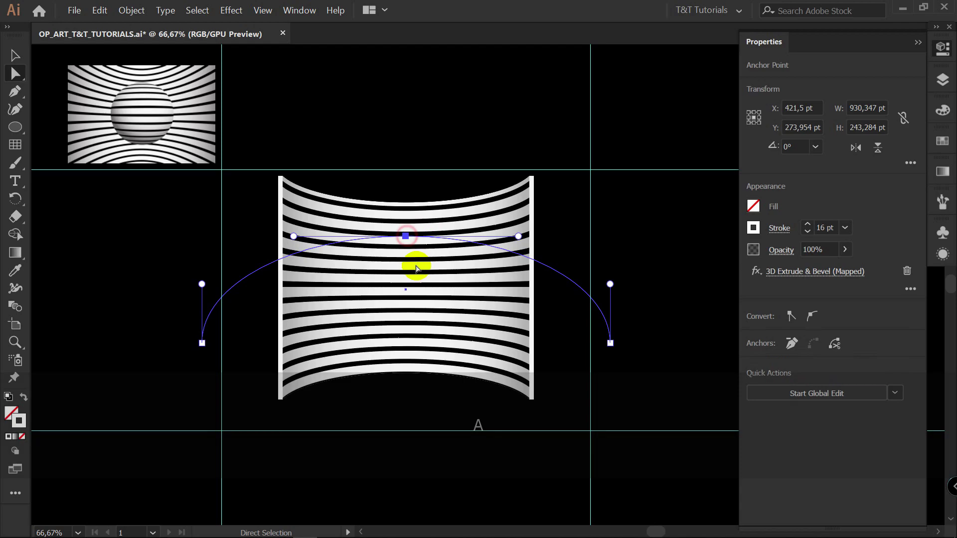
click(406, 236)
drag(406, 236, 410, 163)
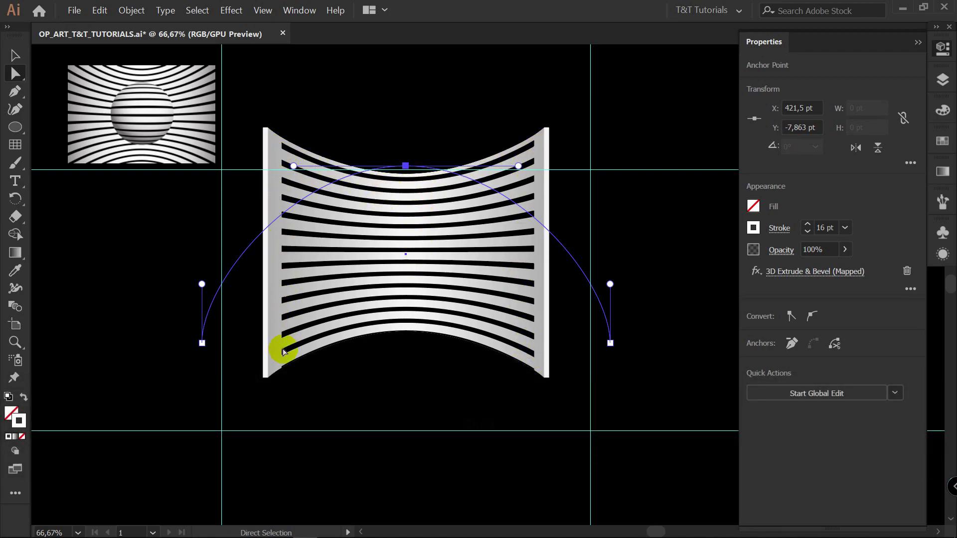
drag(405, 165, 405, 130)
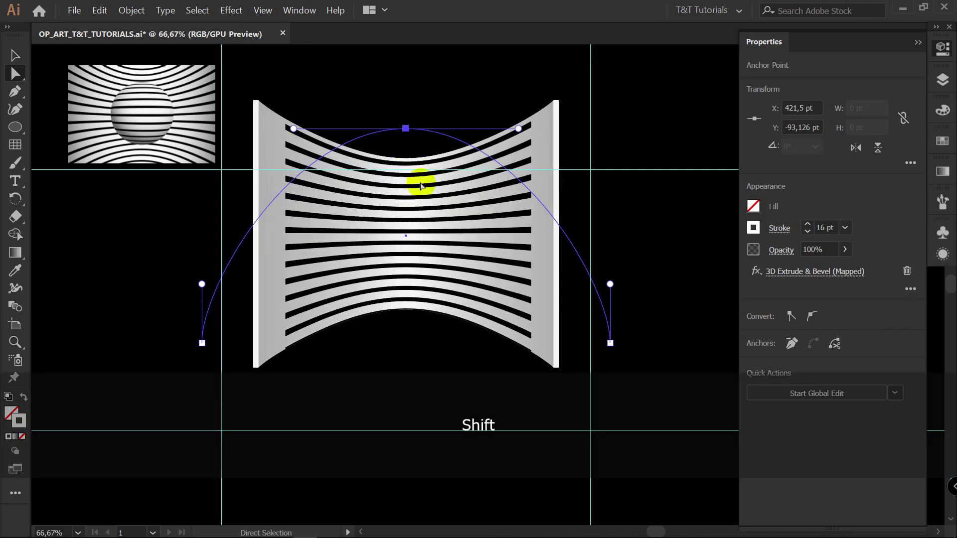
Resize the whole arc about its centre to about 623 pt wide and 489 pt high
scroll(435, 234, up, 1)
key(space)
drag(432, 206, 418, 212)
scroll(418, 211, down, 1)
key(v)
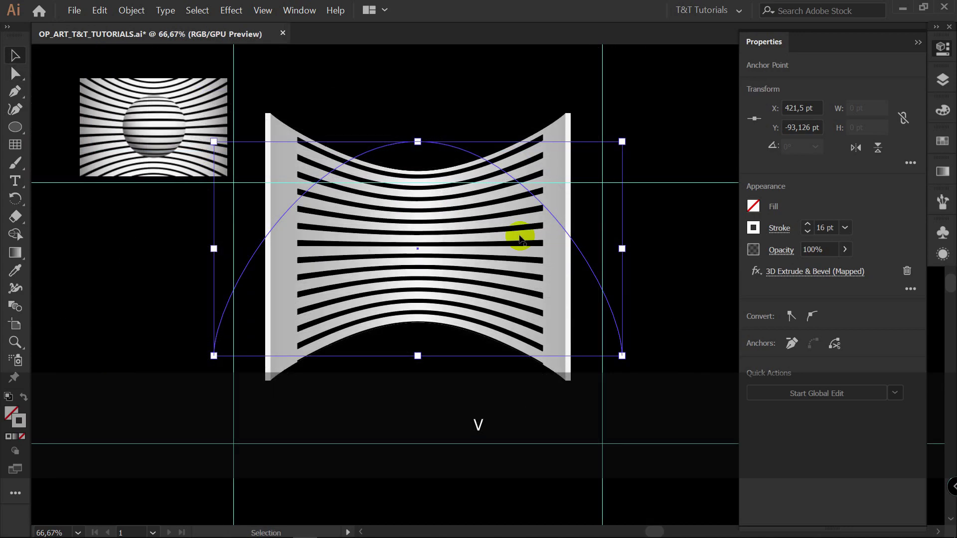
mouse_move(622, 248)
mouse_down()
mouse_move(573, 248)
mouse_move(618, 264)
mouse_up()
scroll(586, 265, up, 2)
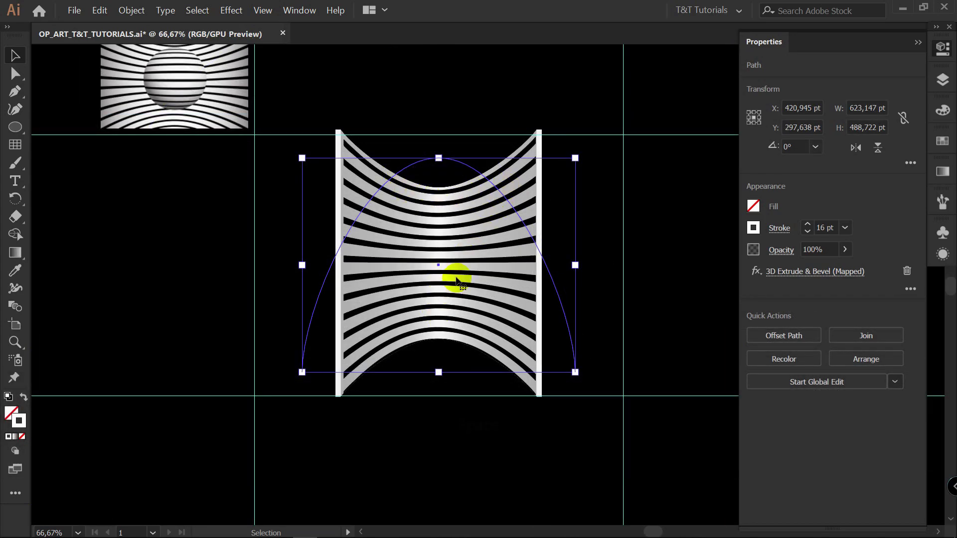
Set the 3D effect's perspective to 0° and enlarge the arc to about 998 pt wide by 1111 pt high
click(820, 271)
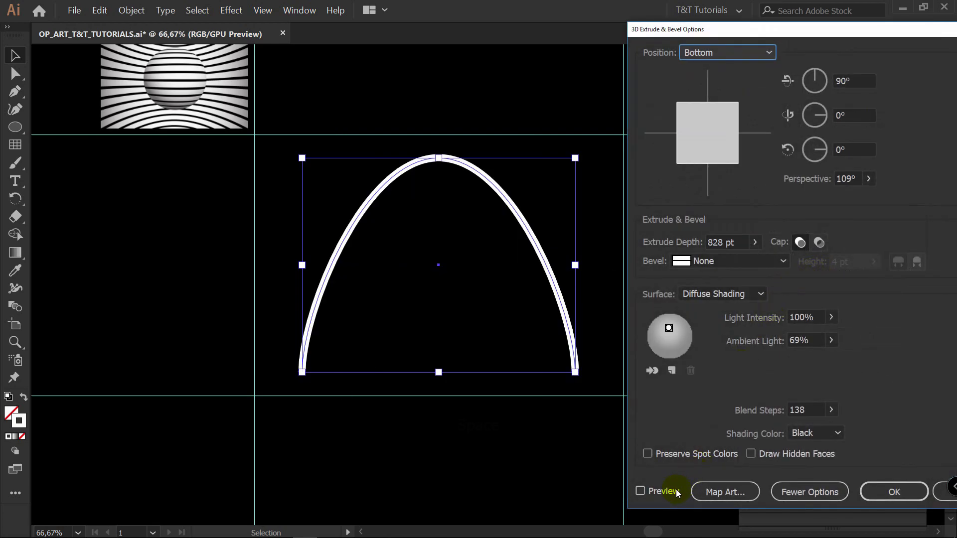
click(662, 492)
drag(790, 196, 826, 200)
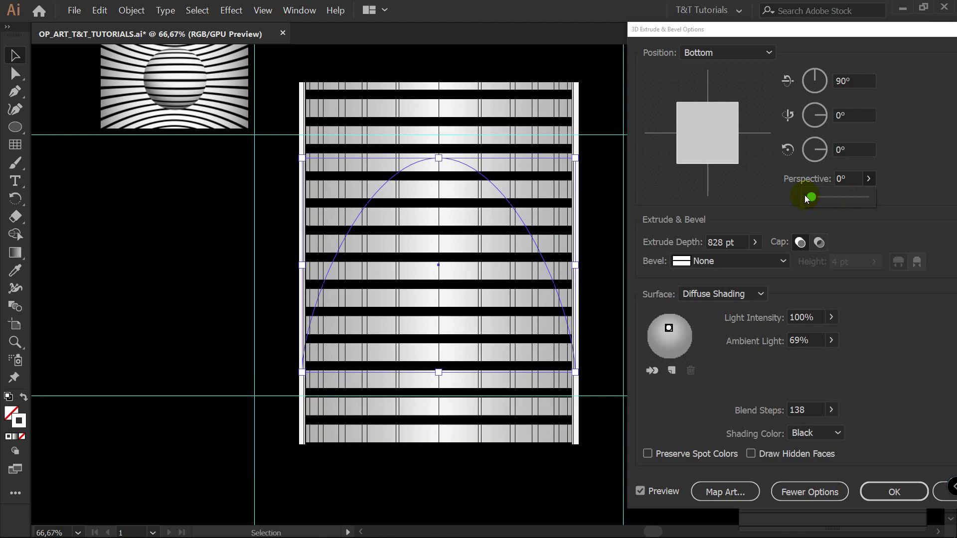
click(911, 492)
drag(550, 163, 580, 134)
drag(593, 282, 562, 283)
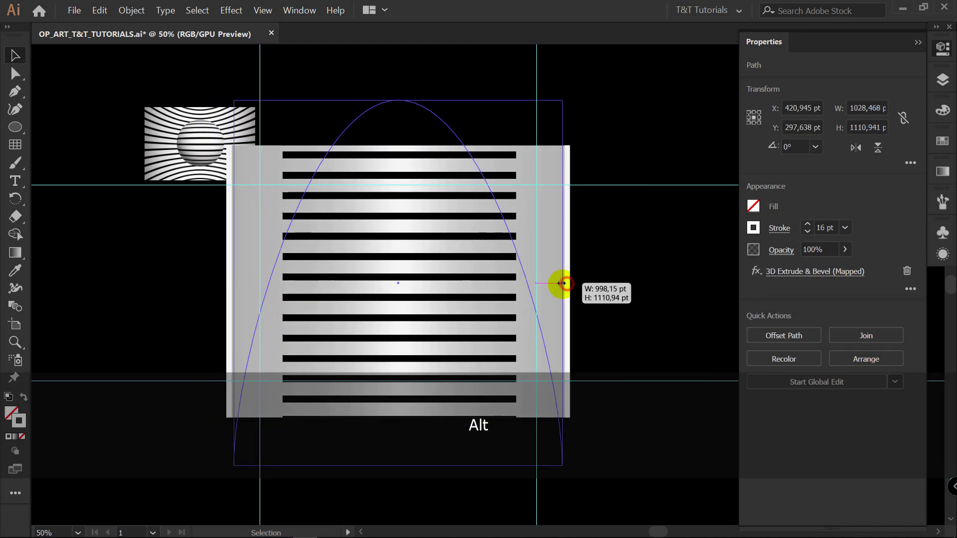
Reopen the arc's 3D Extrude & Bevel effect with the preview on and set the extrude depth to 1329 pt
click(813, 272)
click(548, 492)
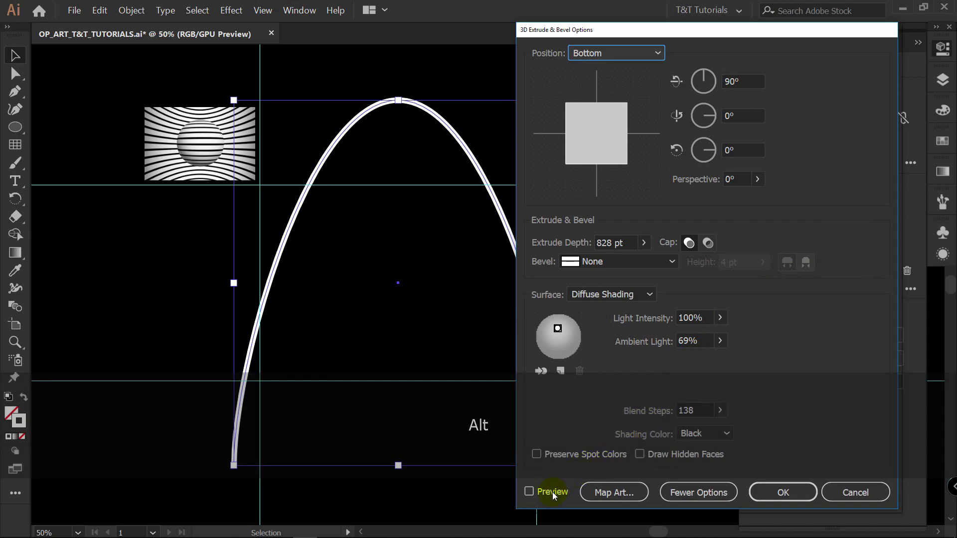
drag(673, 36, 748, 39)
click(720, 245)
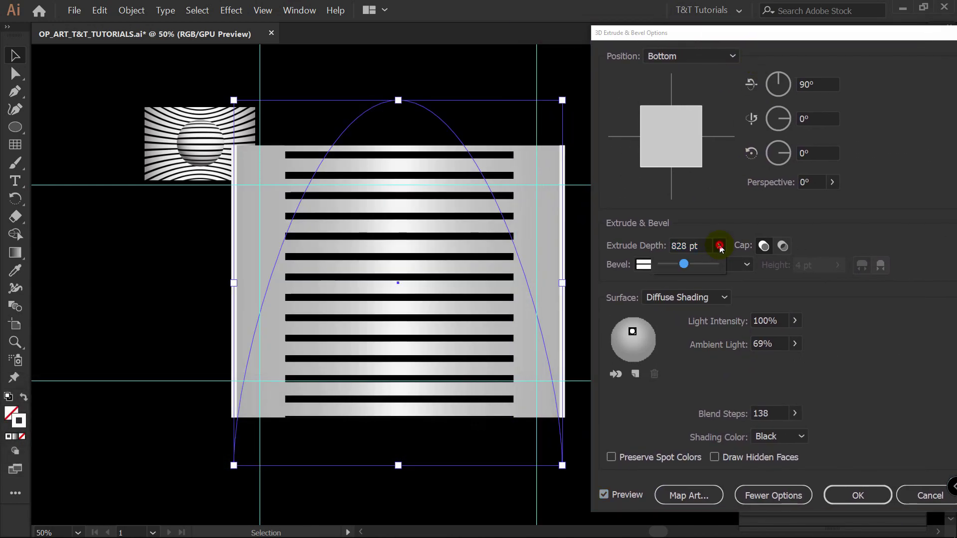
drag(690, 266, 699, 267)
Set the extrusion's perspective to 60°
click(832, 182)
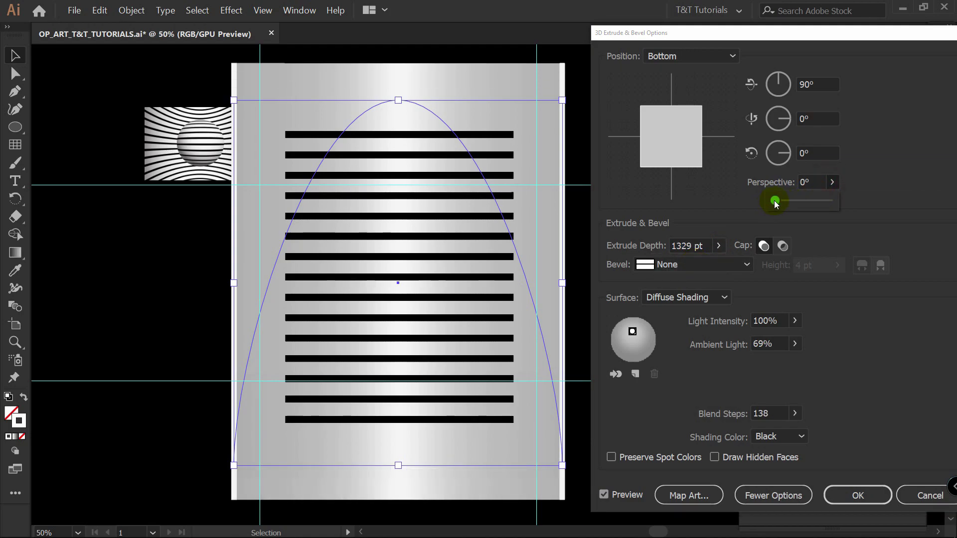
drag(779, 204, 799, 201)
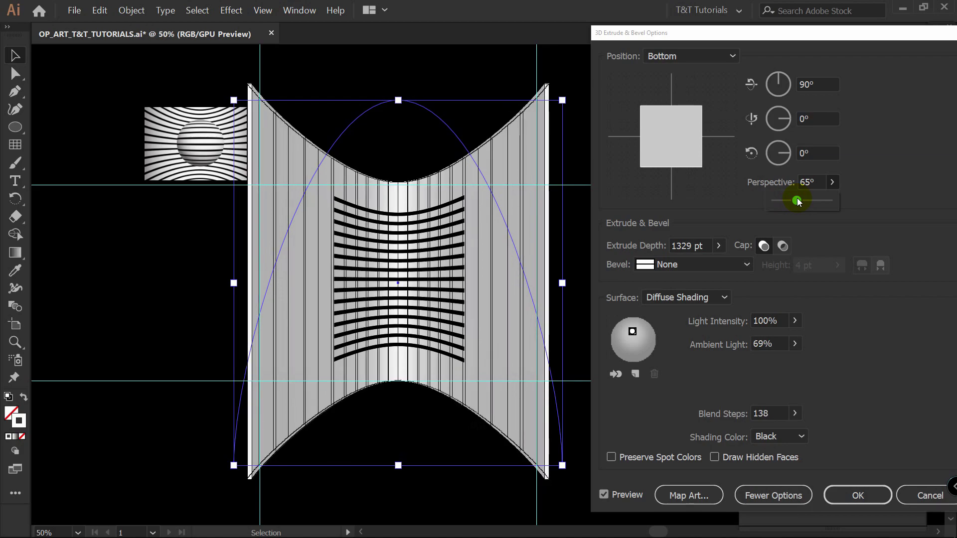
click(810, 179)
text(60)
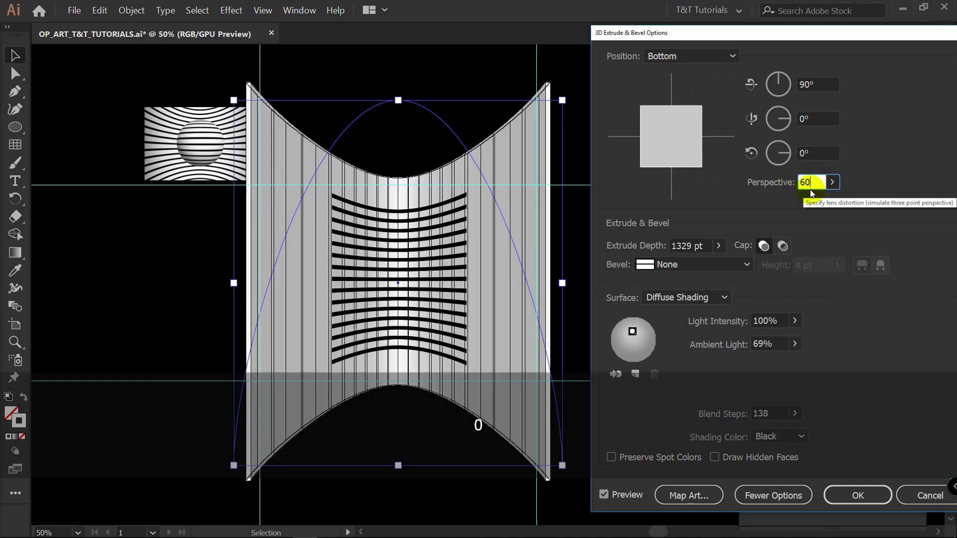
key(Tab)
Enlarge the mapped stripe symbol on surface 5 of 7 past the surface's edges and accept the mapping
click(687, 495)
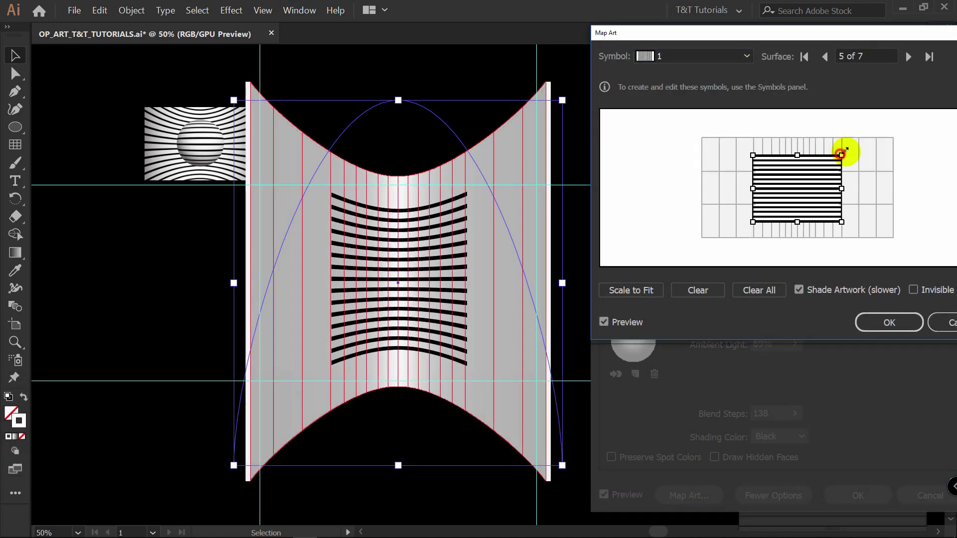
drag(841, 155, 898, 134)
drag(752, 222, 694, 244)
key(Return)
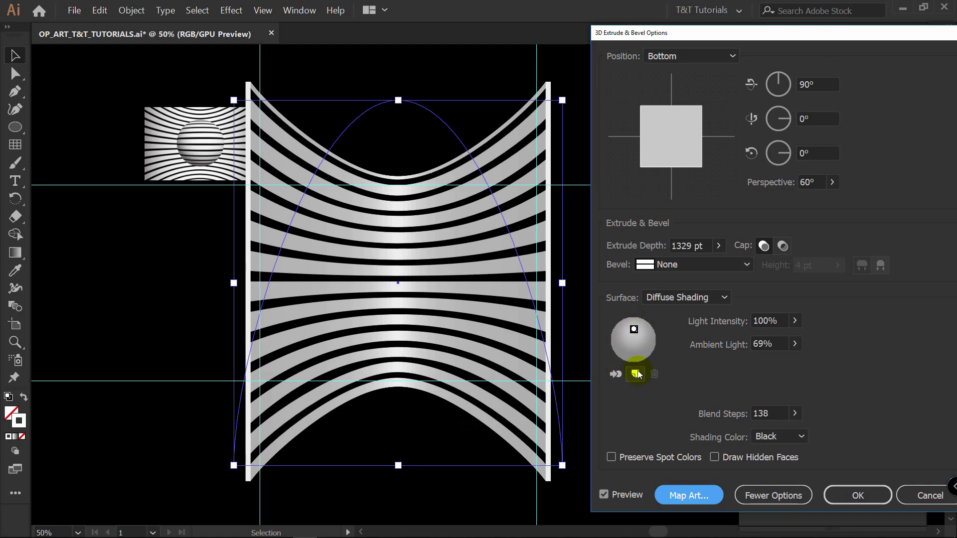
Try a second light low on the lighting sphere and compare Plastic Shading with Diffuse Shading
click(635, 375)
mouse_move(633, 340)
mouse_down()
mouse_move(645, 355)
mouse_move(637, 357)
mouse_up()
click(686, 298)
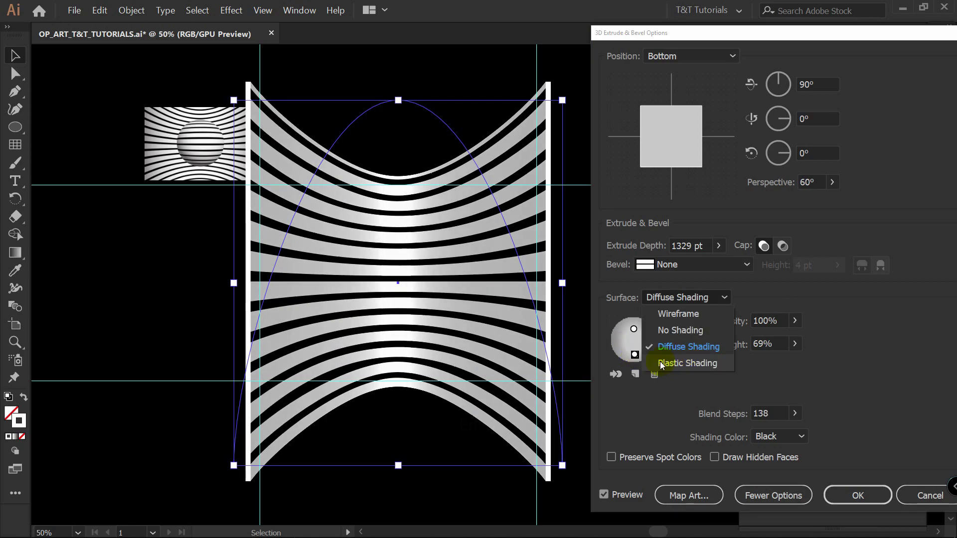
click(690, 364)
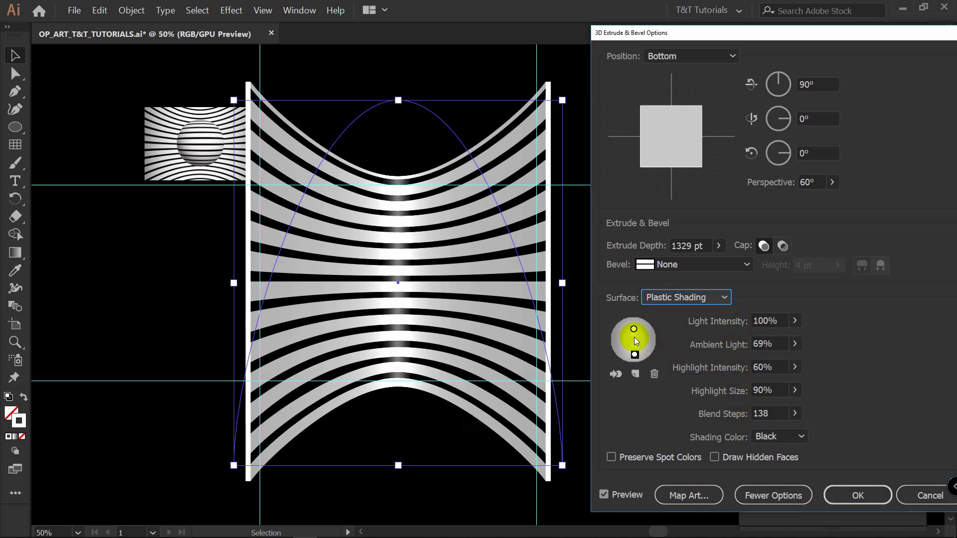
click(693, 297)
click(683, 344)
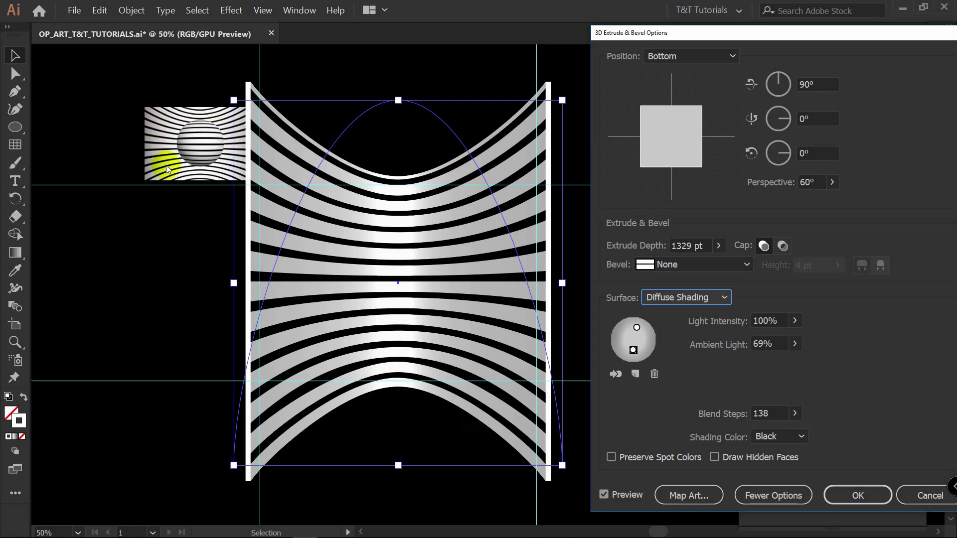
Remove the extra light, set the ambient light to 95% and apply the 3D effect
drag(784, 365, 788, 364)
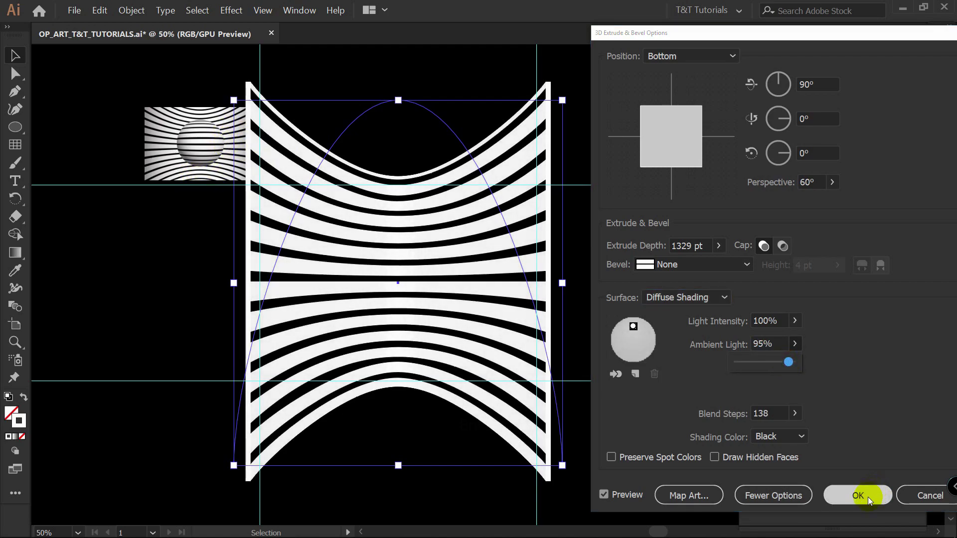
click(858, 495)
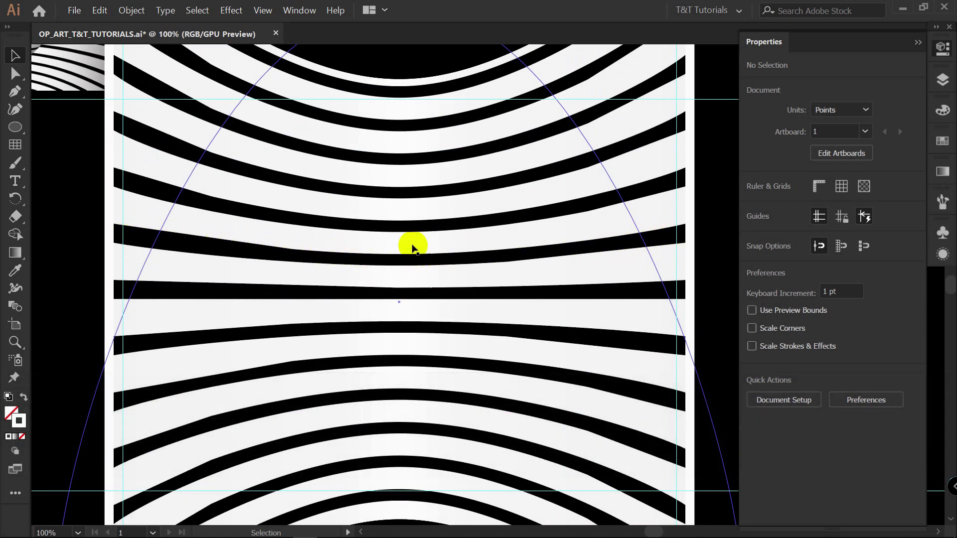
scroll(420, 249, up, 1)
scroll(420, 249, down, 1)
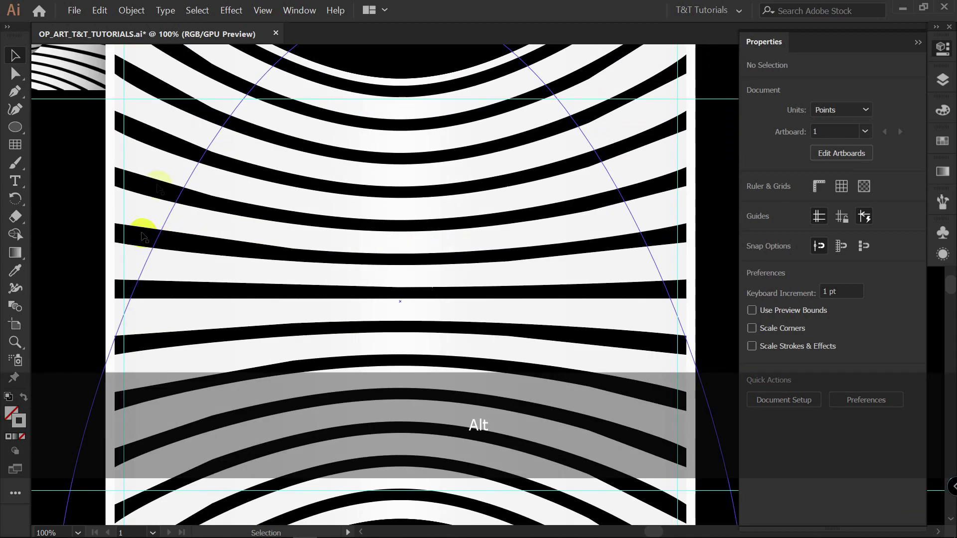
drag(537, 205, 533, 231)
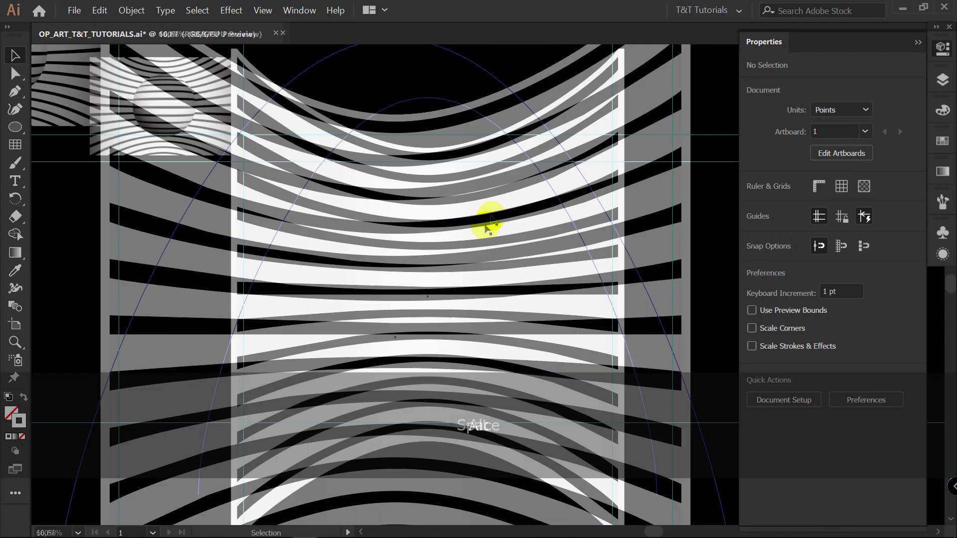
Reopen the arc's 3D Extrude & Bevel settings with preview on and turn the cap off for a hollow appearance
scroll(487, 217, down, 1)
click(446, 214)
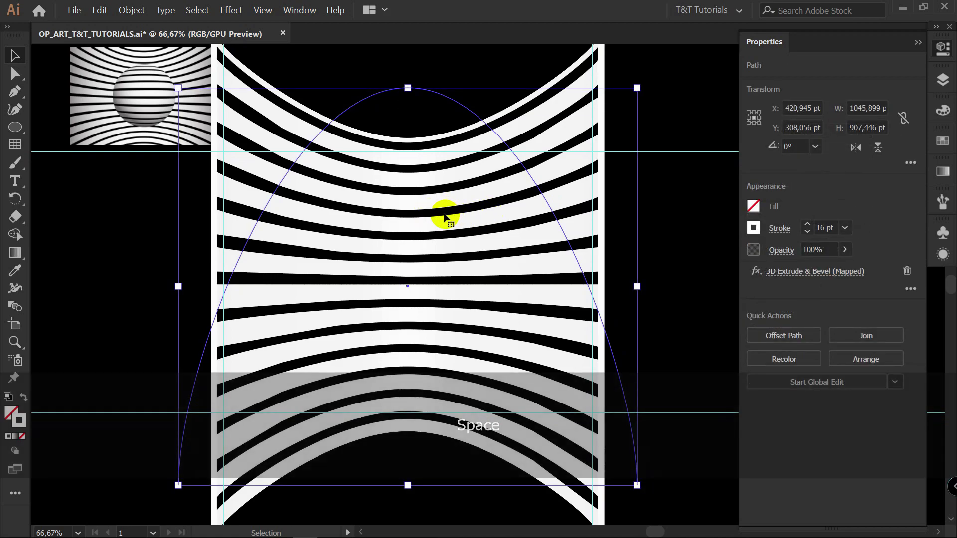
click(812, 272)
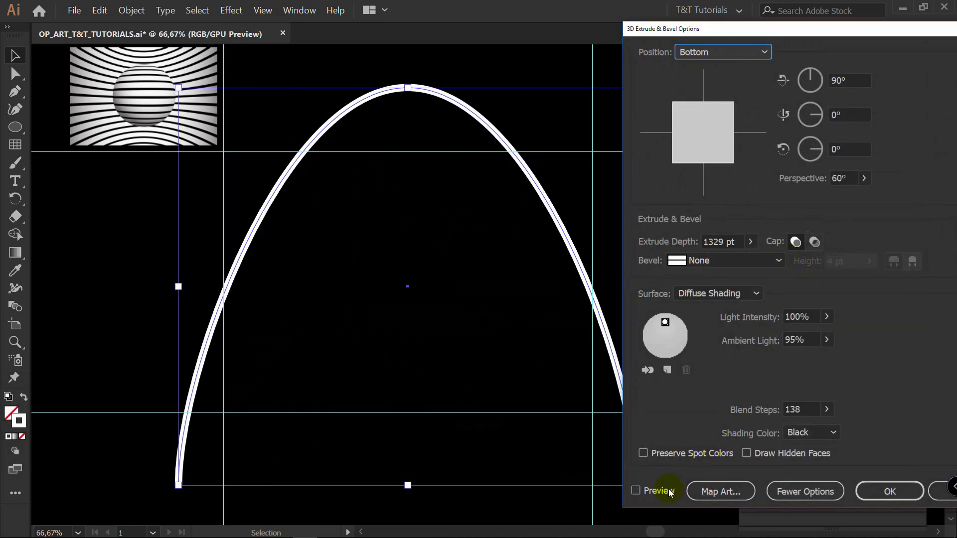
click(671, 492)
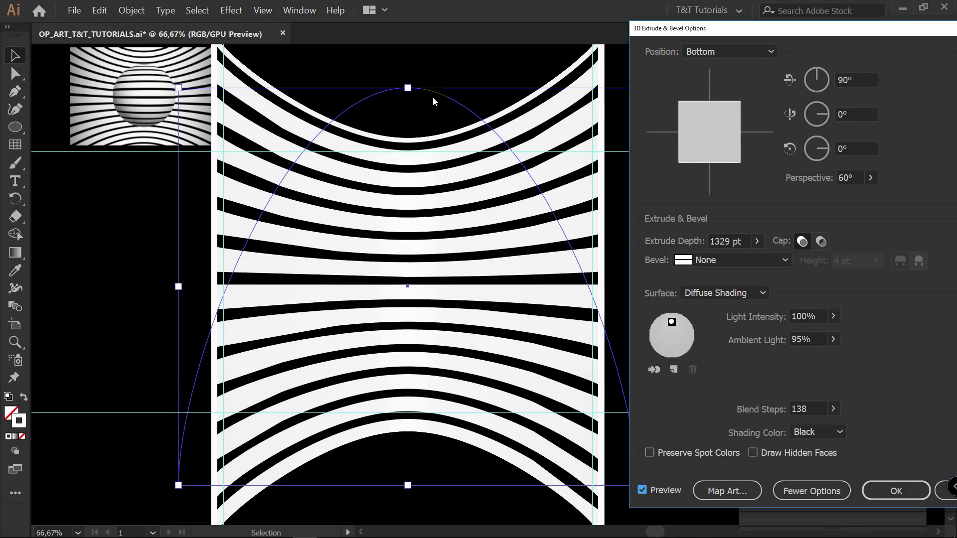
click(821, 241)
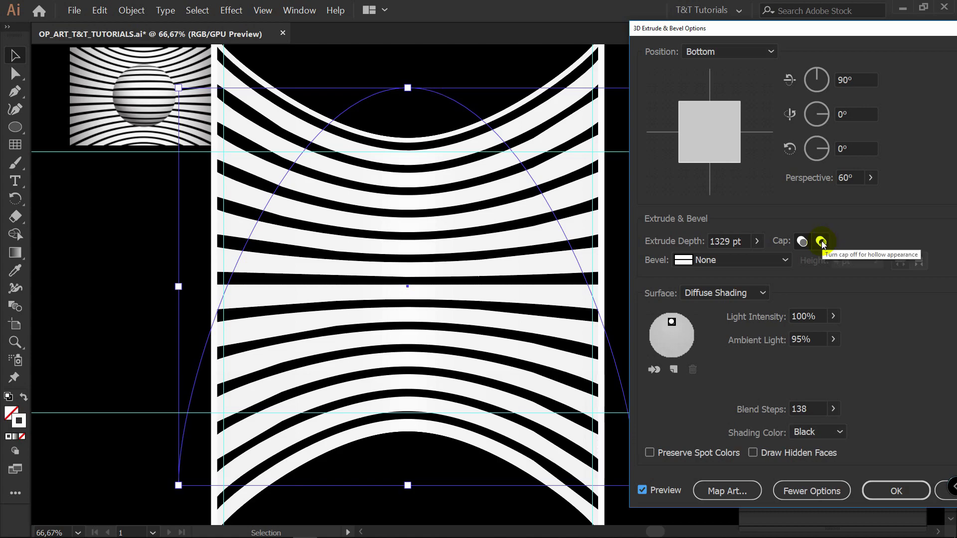
click(821, 243)
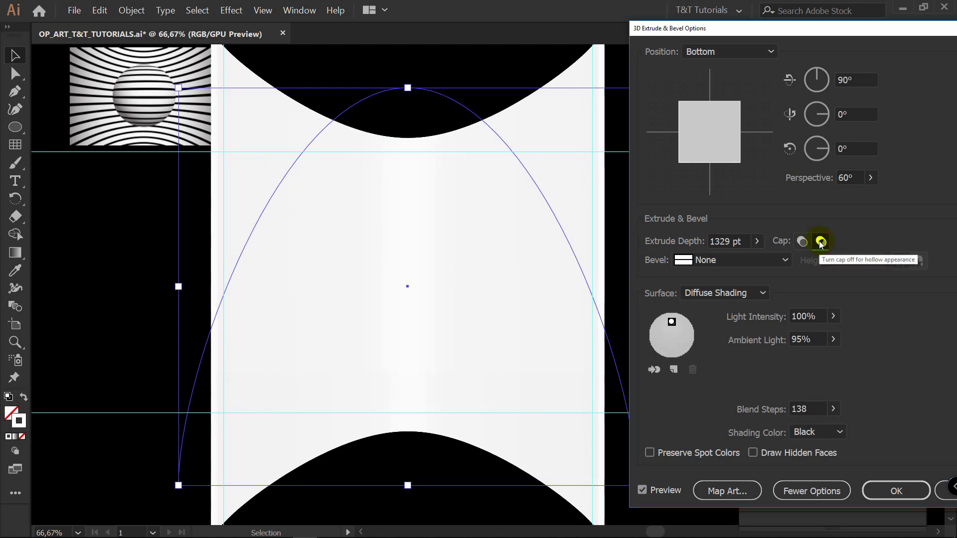
Open the art mapping, clear the stripe symbol from surface 5 of 5 and go to surface 3 of 5
click(728, 491)
drag(817, 26, 752, 57)
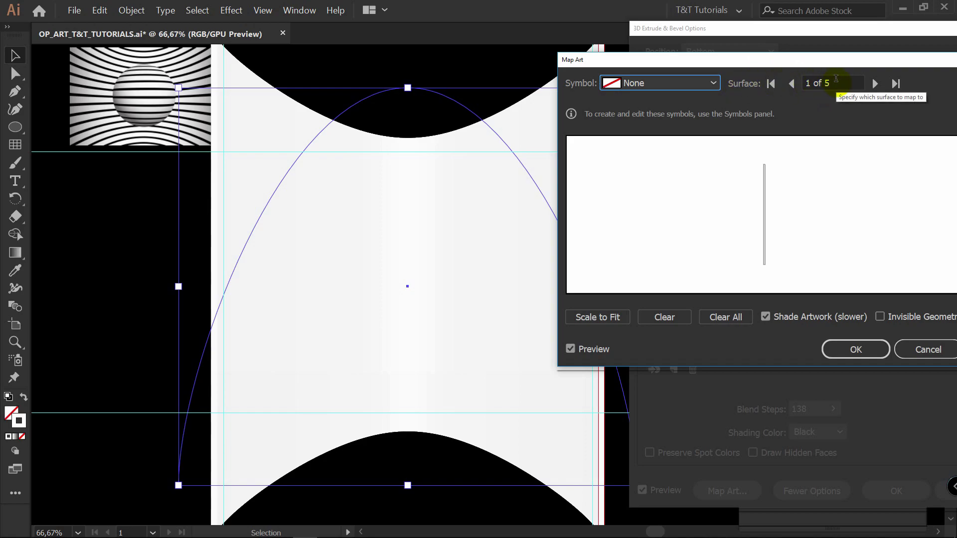
drag(827, 59, 847, 54)
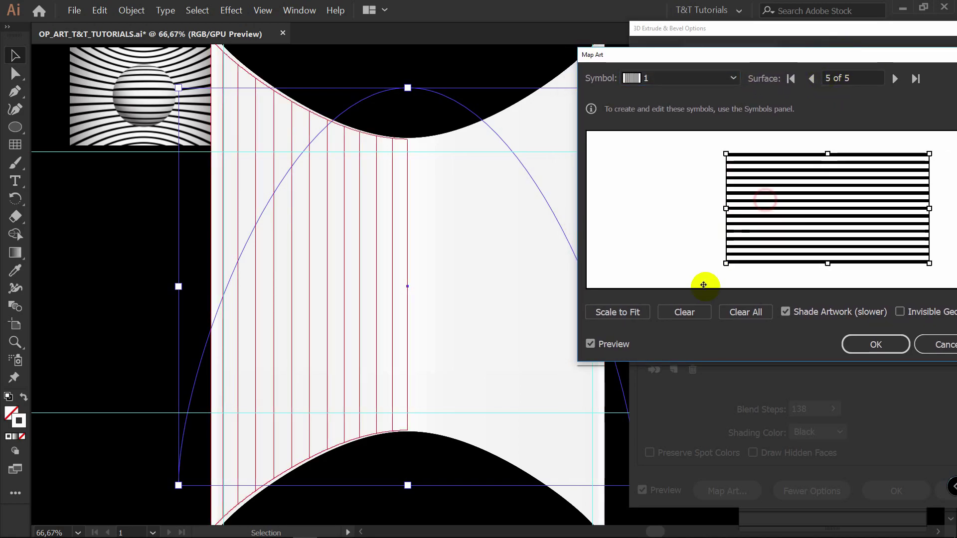
click(684, 315)
click(811, 78)
click(811, 79)
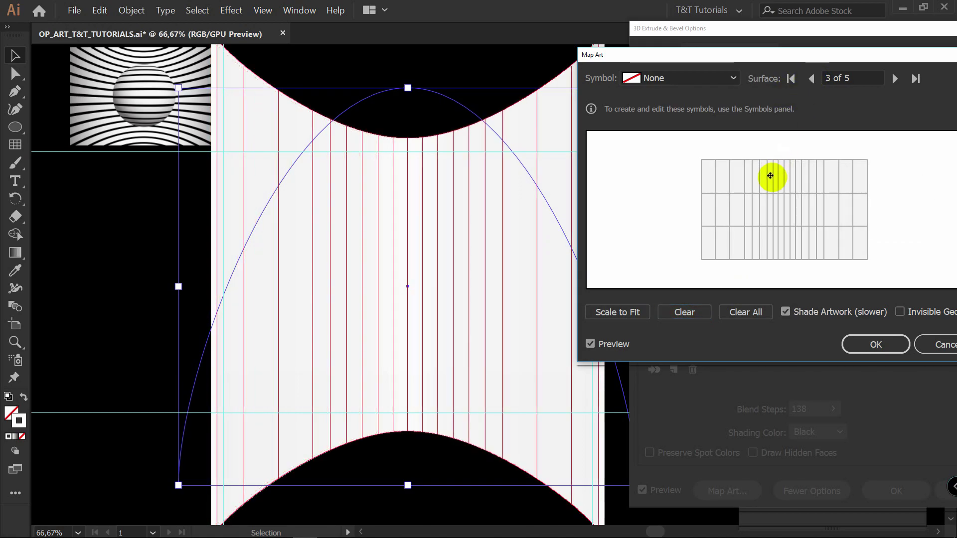
Map symbol 1 onto surface 3 of 5 and stretch it slightly past the surface's edges on all sides
click(648, 79)
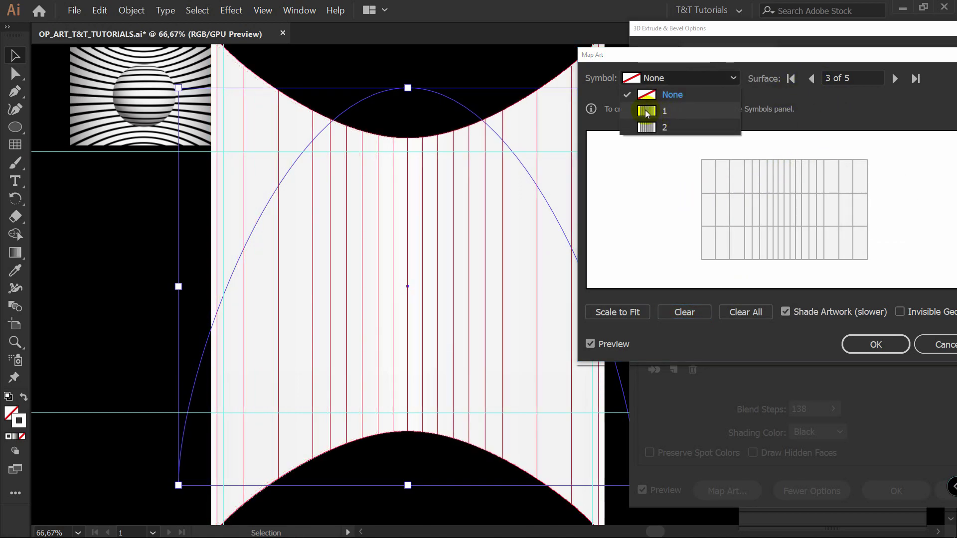
click(694, 112)
drag(758, 171, 872, 208)
key(alt)
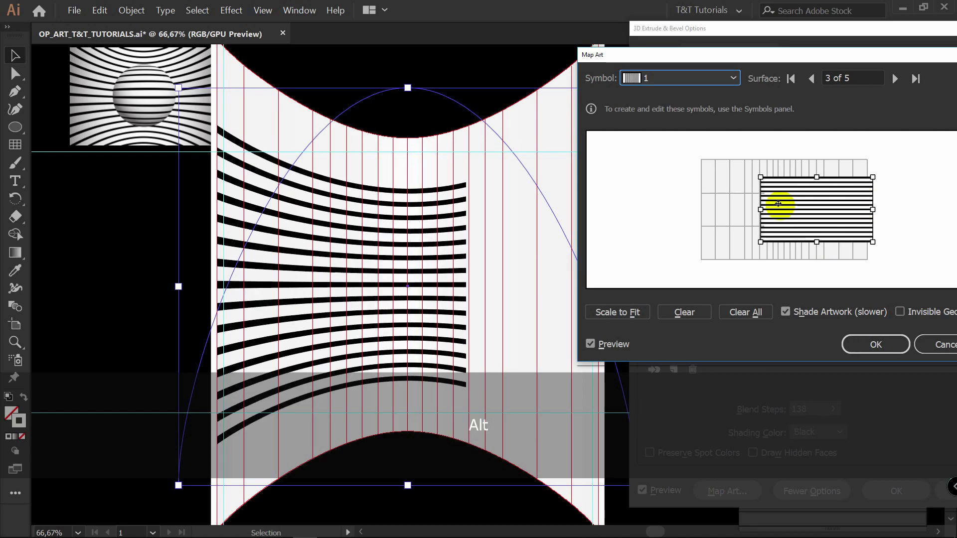
drag(761, 208, 694, 208)
drag(786, 175, 784, 156)
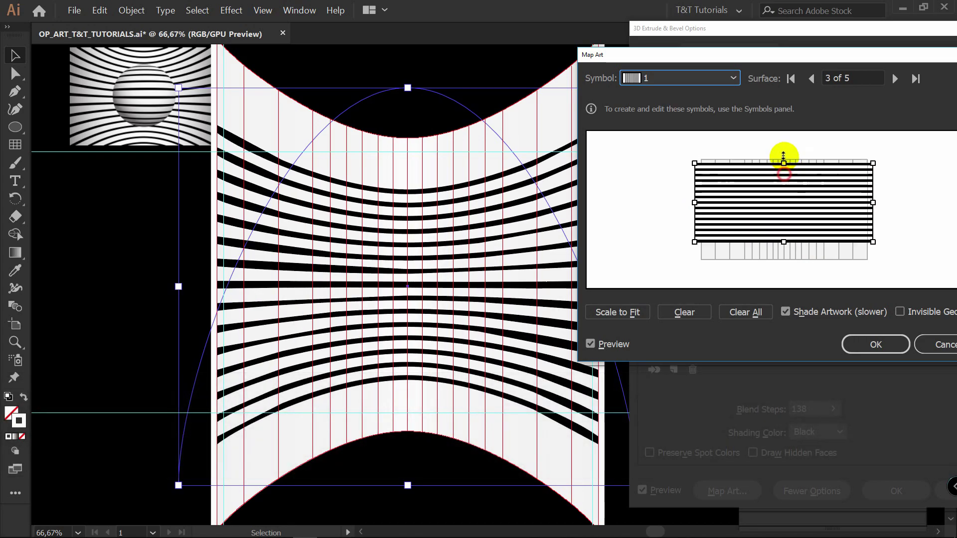
drag(784, 237, 784, 260)
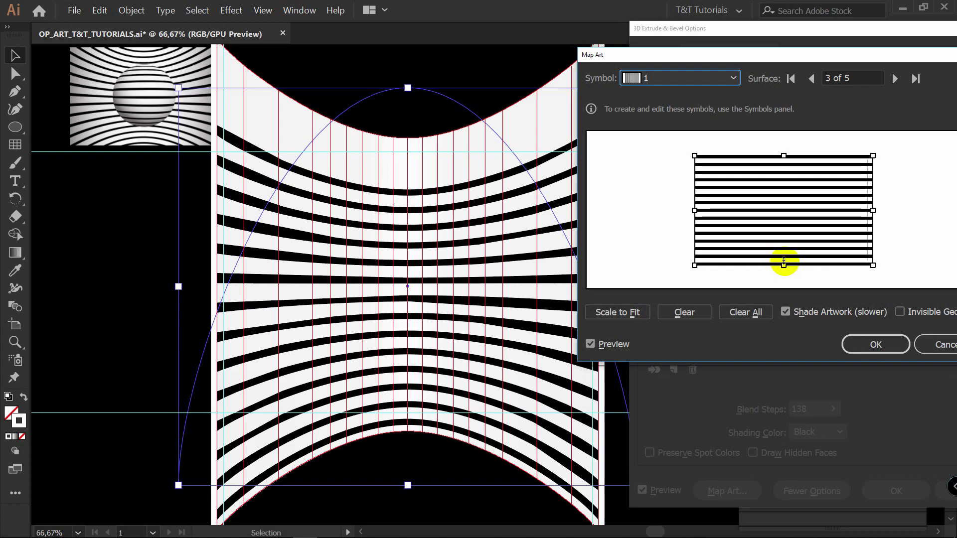
Compare the mapped stripes with and without artwork shading, leave Shade Artwork off and accept the mapping
click(790, 313)
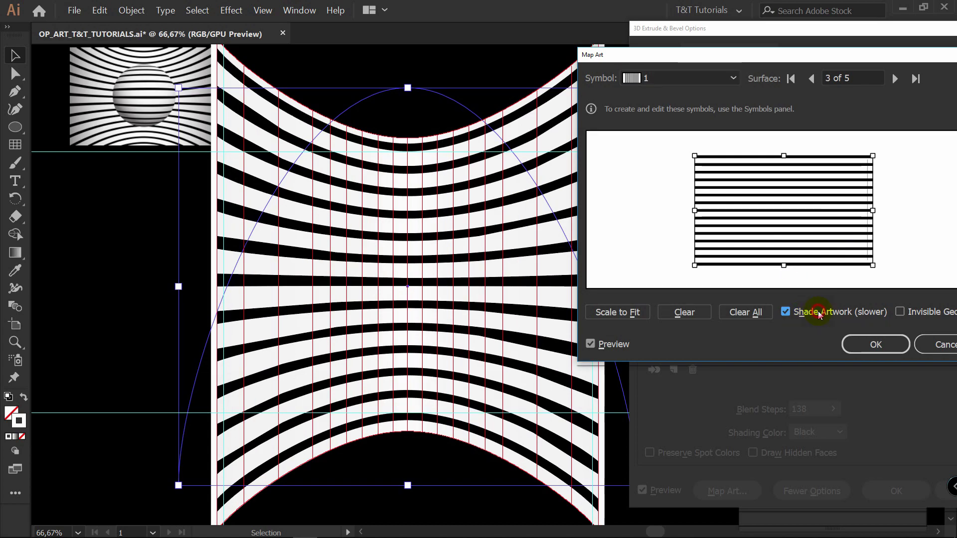
drag(833, 202, 831, 204)
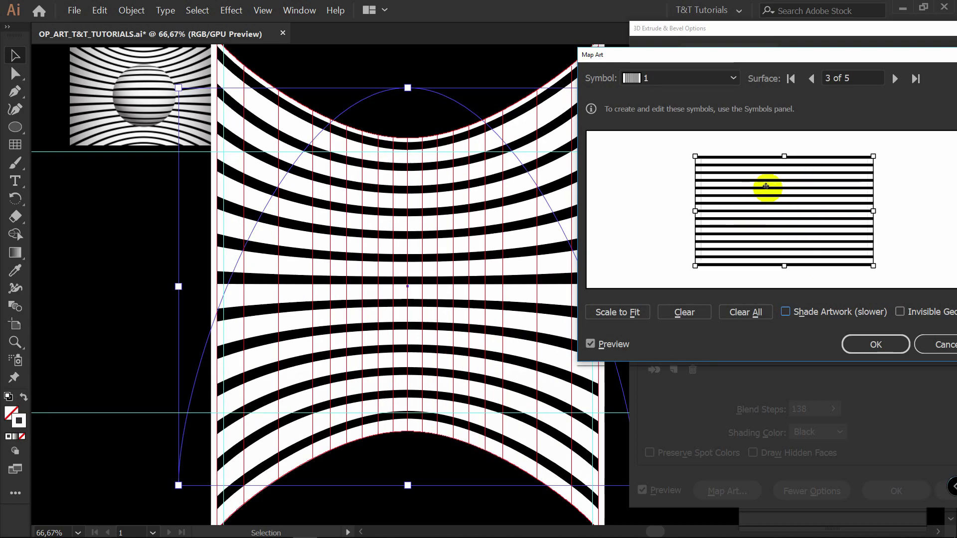
drag(707, 50, 750, 48)
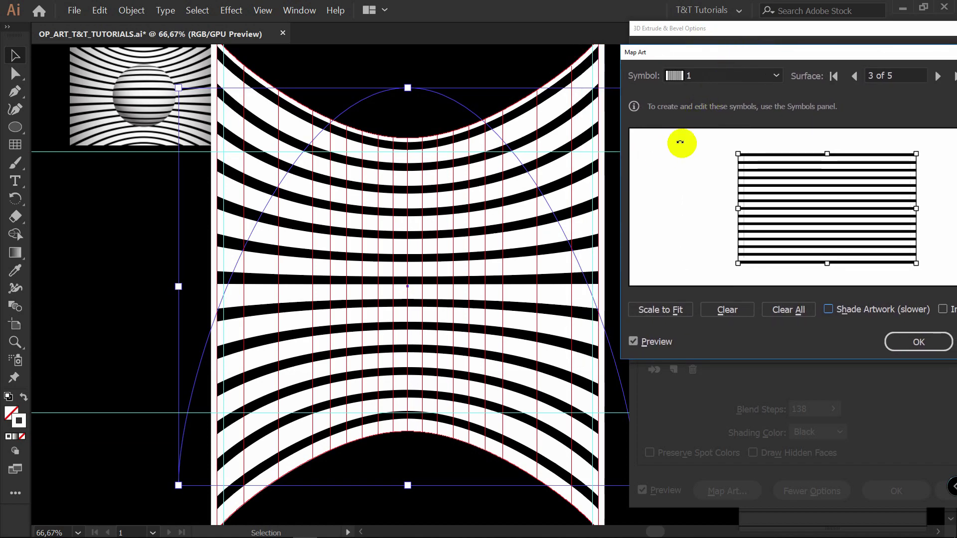
drag(838, 49, 795, 49)
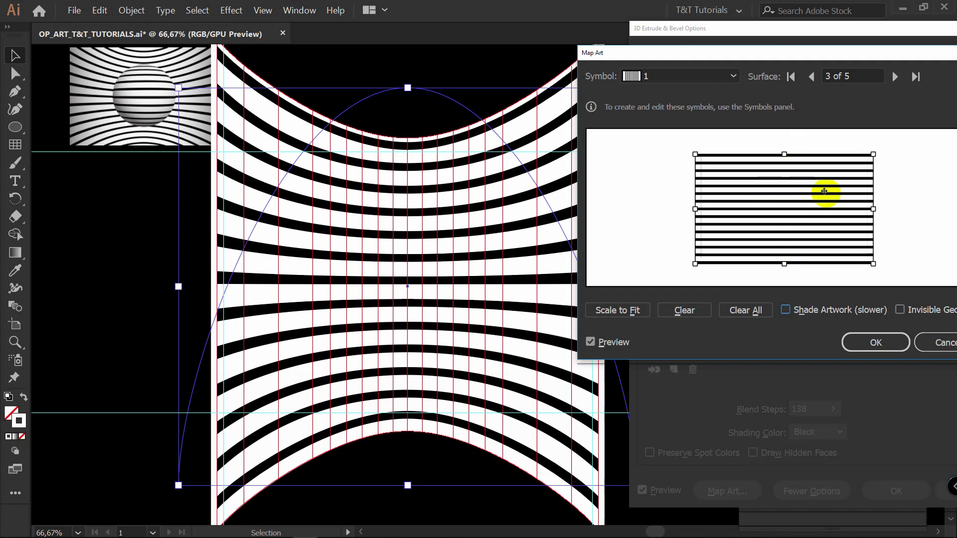
drag(813, 52, 815, 46)
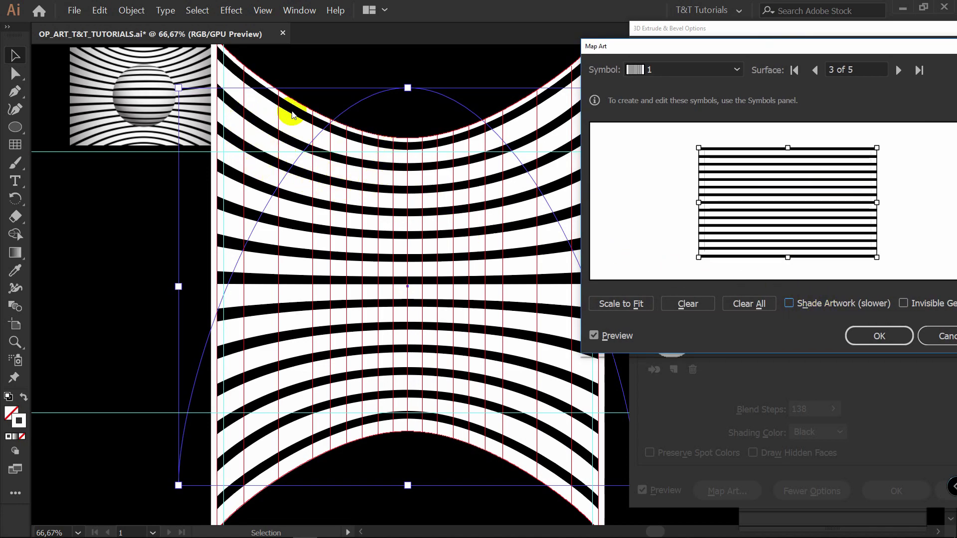
click(828, 305)
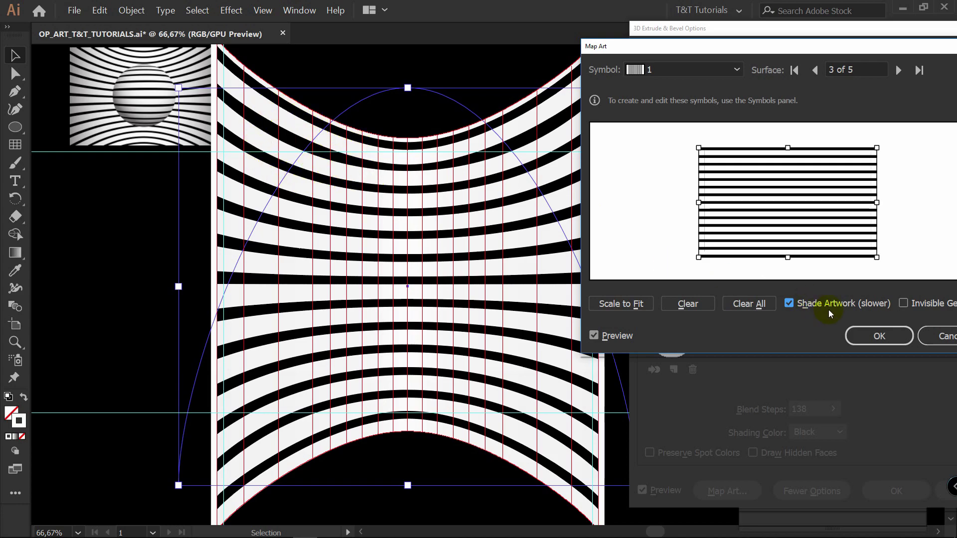
click(794, 308)
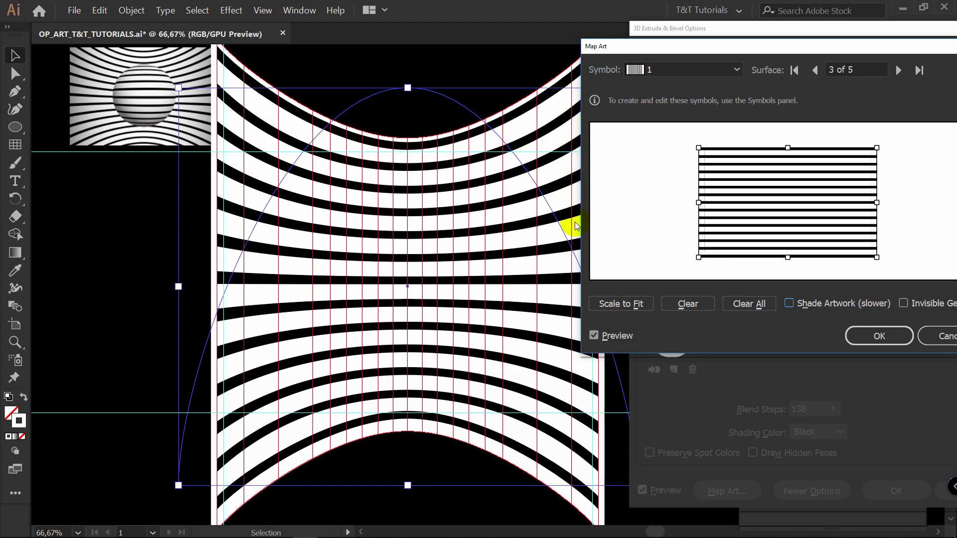
click(881, 336)
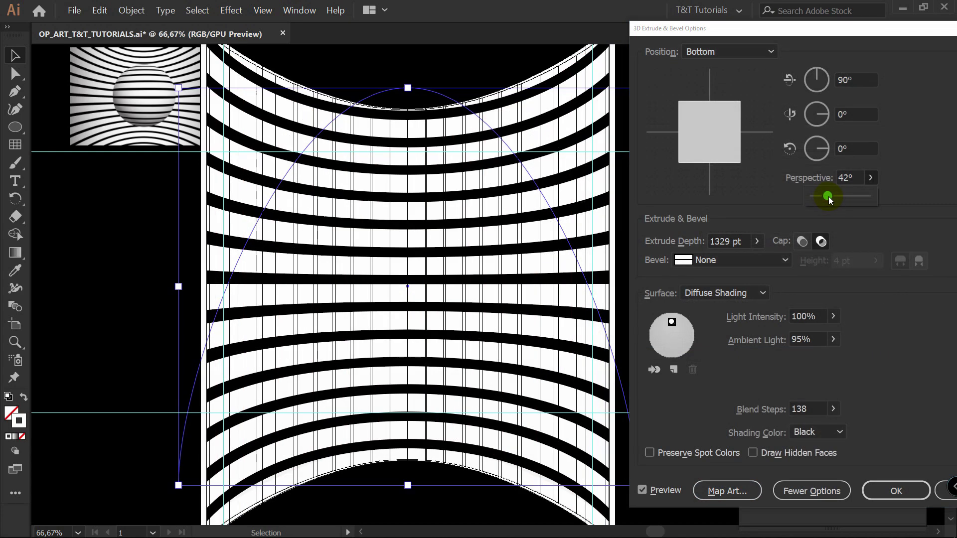
Set the extrusion's perspective to 41°, apply the 3D effect and deselect the arc
drag(828, 197, 828, 197)
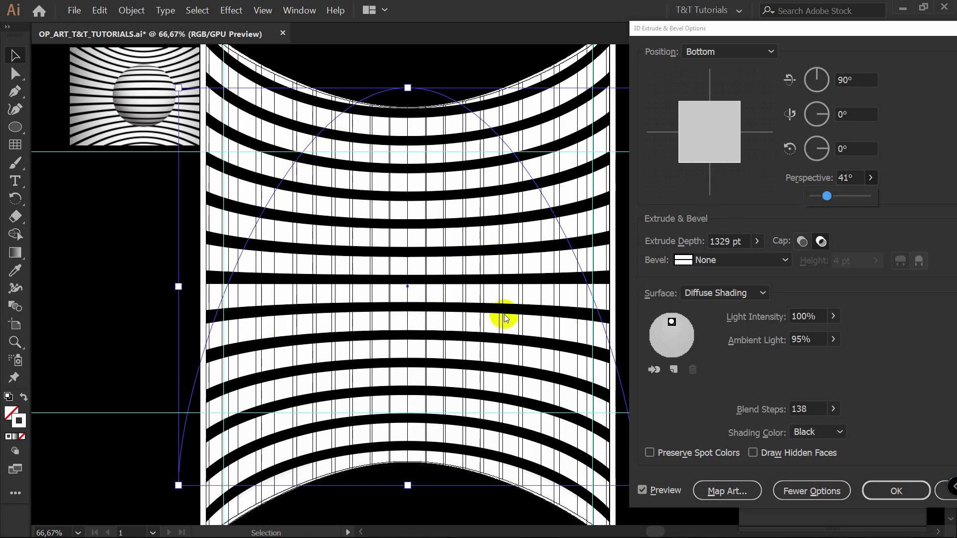
click(895, 490)
click(692, 219)
Select the extruded arc and reduce its stroke weight in steps to narrow the plain white side edges
click(484, 238)
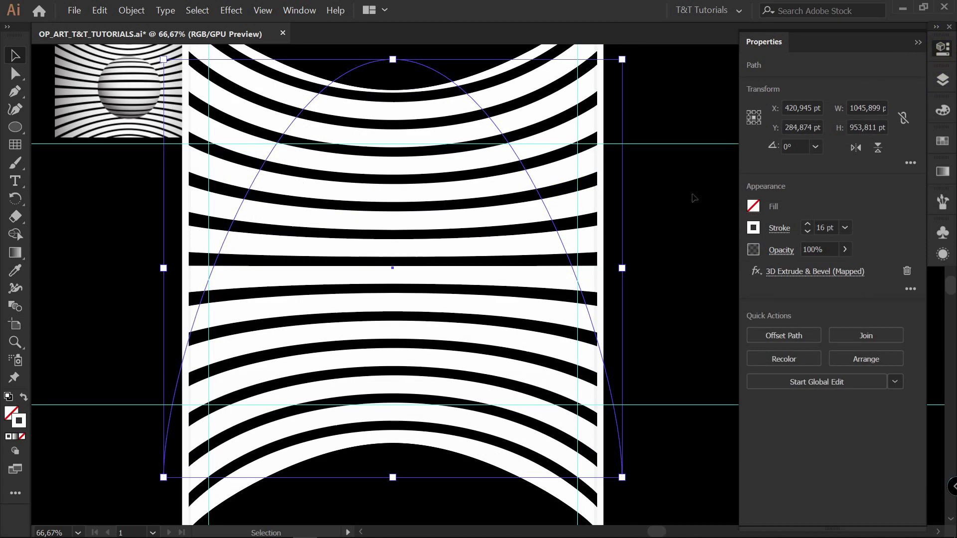
click(806, 231)
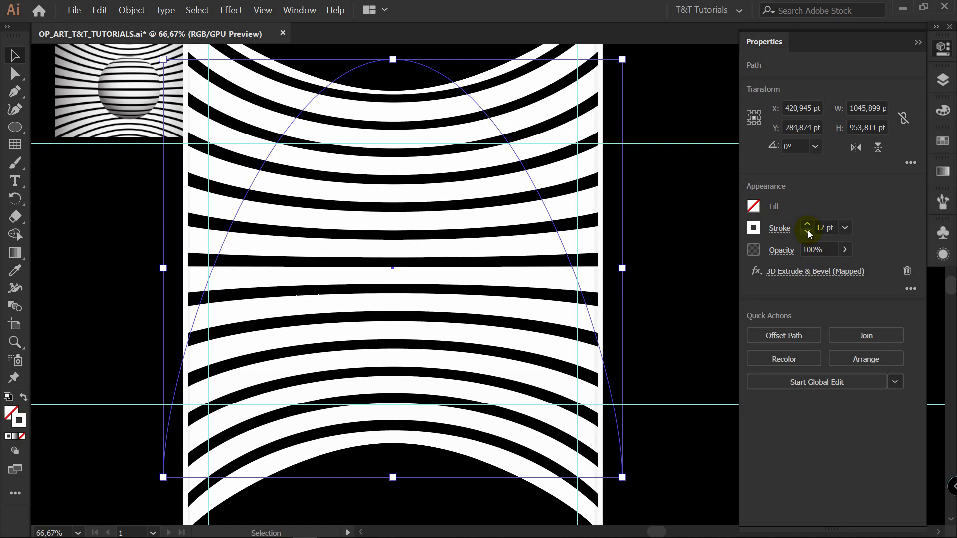
click(808, 232)
click(808, 231)
click(808, 231)
click(808, 232)
click(808, 232)
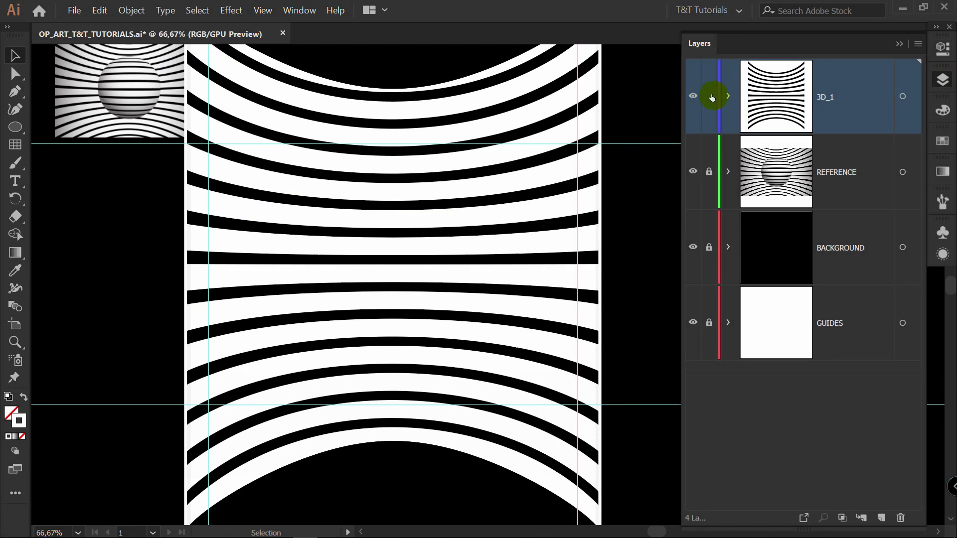
Lock the 3D_1 layer and add a new layer named 3D_2 above it
click(881, 518)
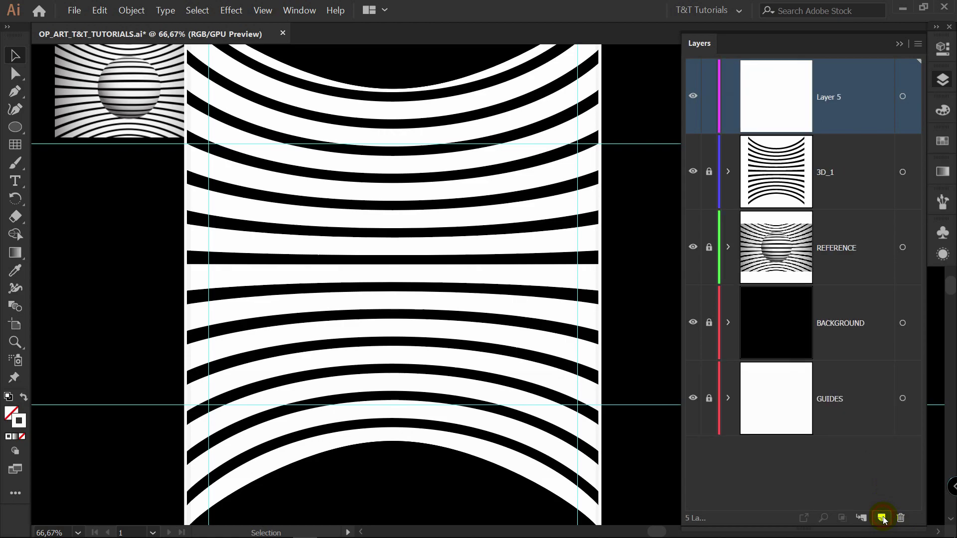
double_click(830, 98)
text(3D_2)
key(Return)
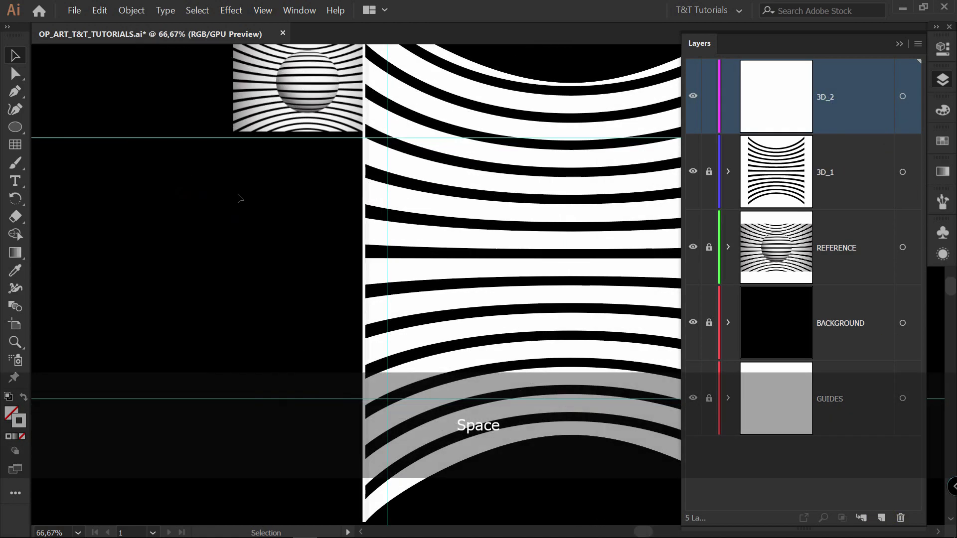
Draw a circle in the empty area beside the striped artwork and delete its right anchor point, leaving the left half
key(l)
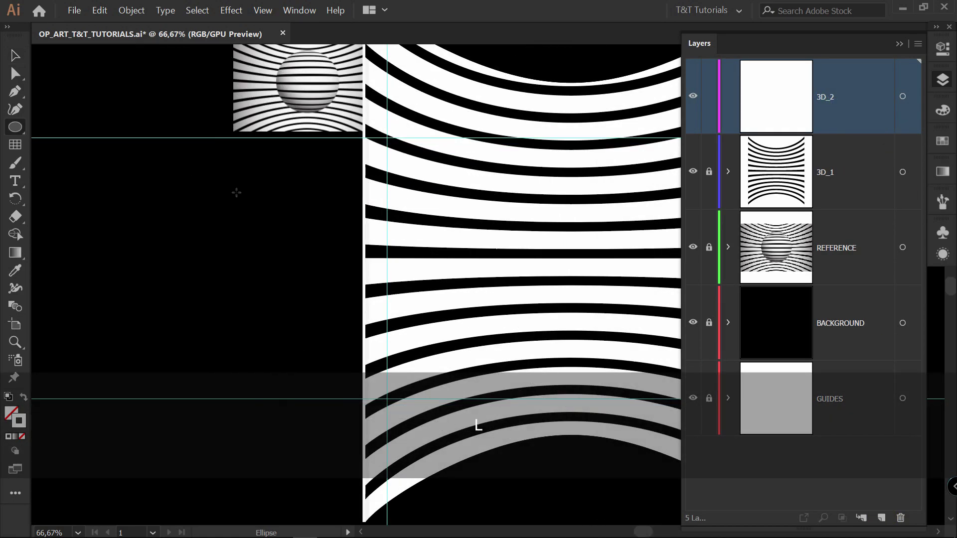
drag(168, 162, 326, 320)
key(a)
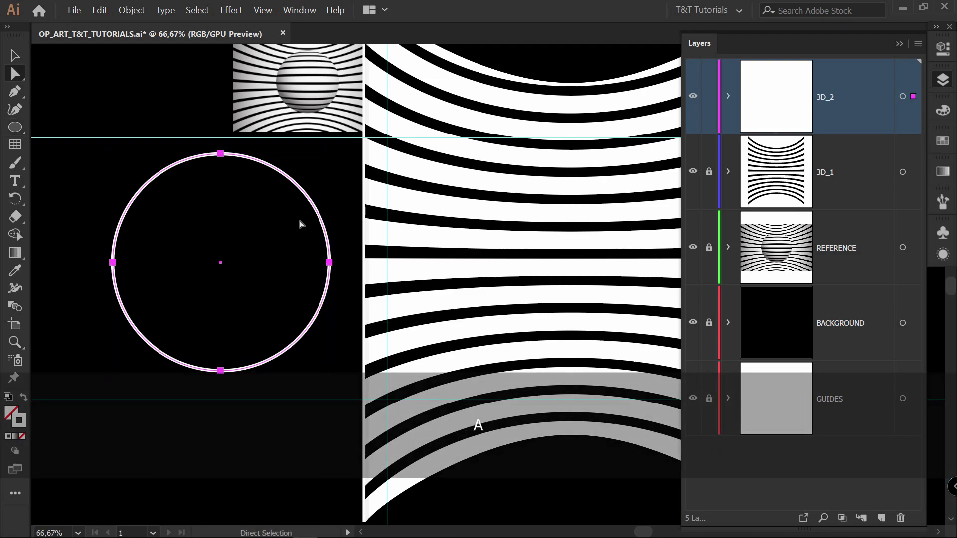
click(328, 262)
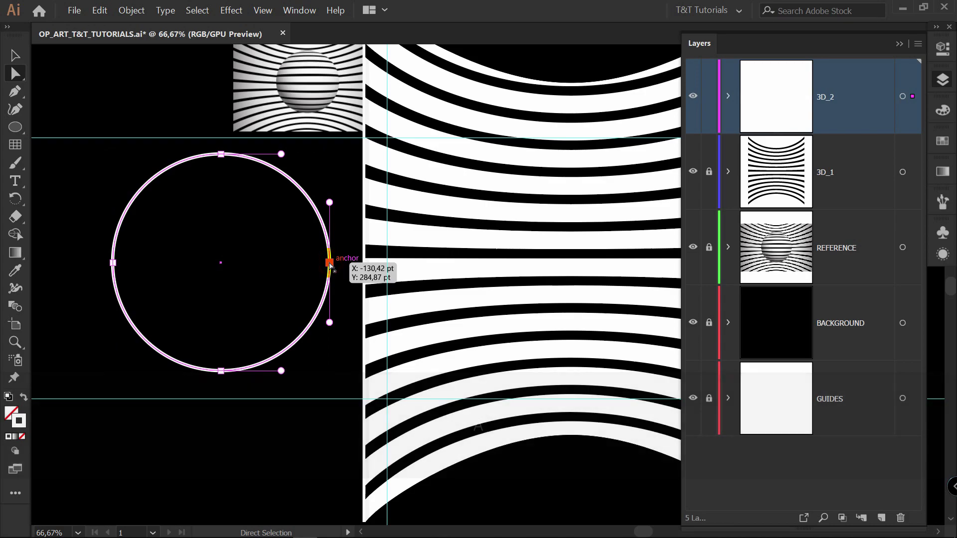
key(Delete)
Move the half circle onto the middle of the striped background
key(v)
drag(189, 160, 424, 166)
key(space)
key(ctrl+1)
Apply a 3D Revolve effect to the half circle with preview on, revolving it from the Right Edge
click(231, 10)
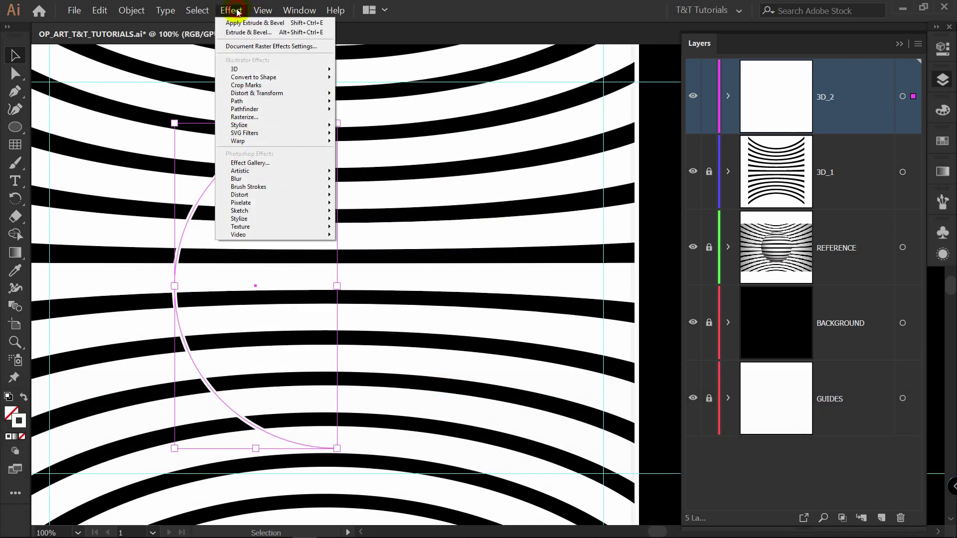
mouse_move(247, 72)
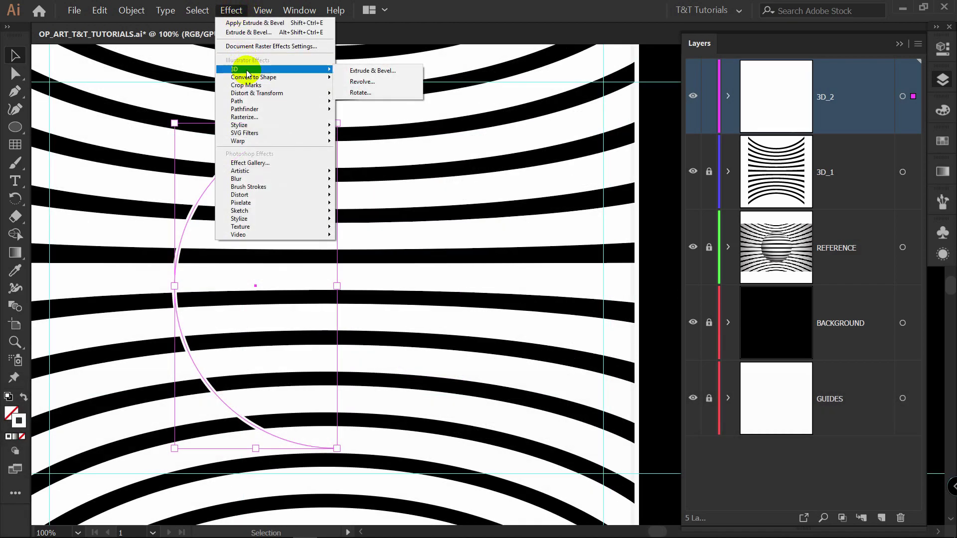
click(384, 83)
click(642, 502)
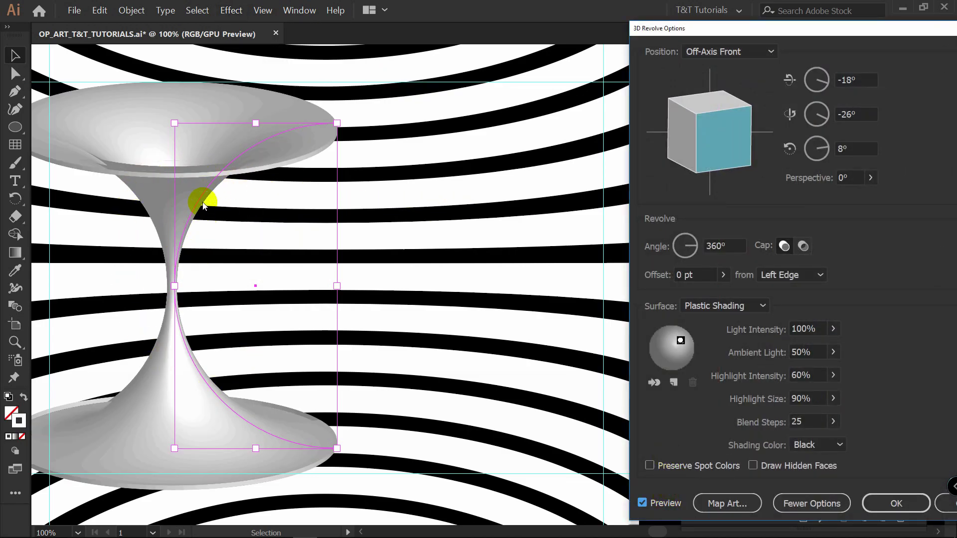
click(820, 275)
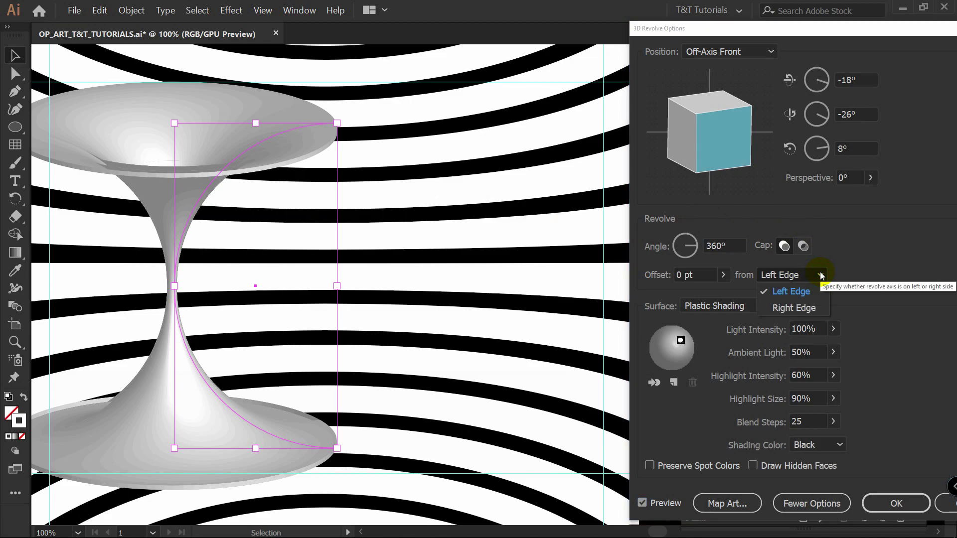
click(792, 308)
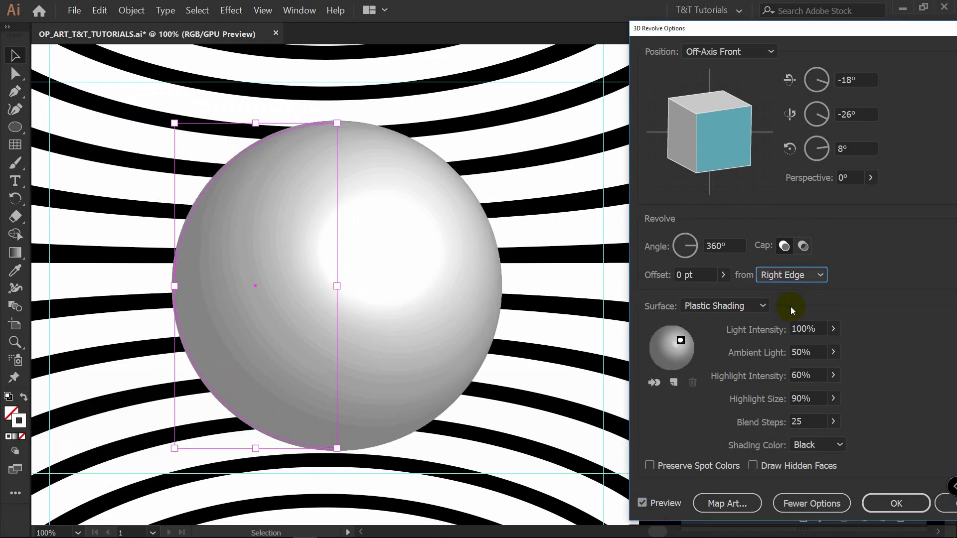
Switch the sphere's surface to Diffuse Shading and move its light source up toward the upper edge
drag(681, 341, 682, 333)
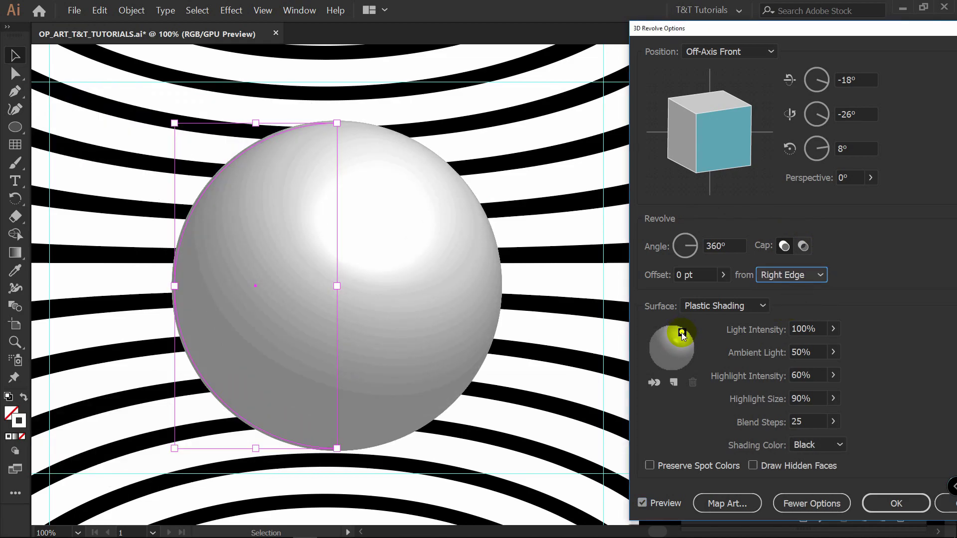
click(713, 305)
click(716, 348)
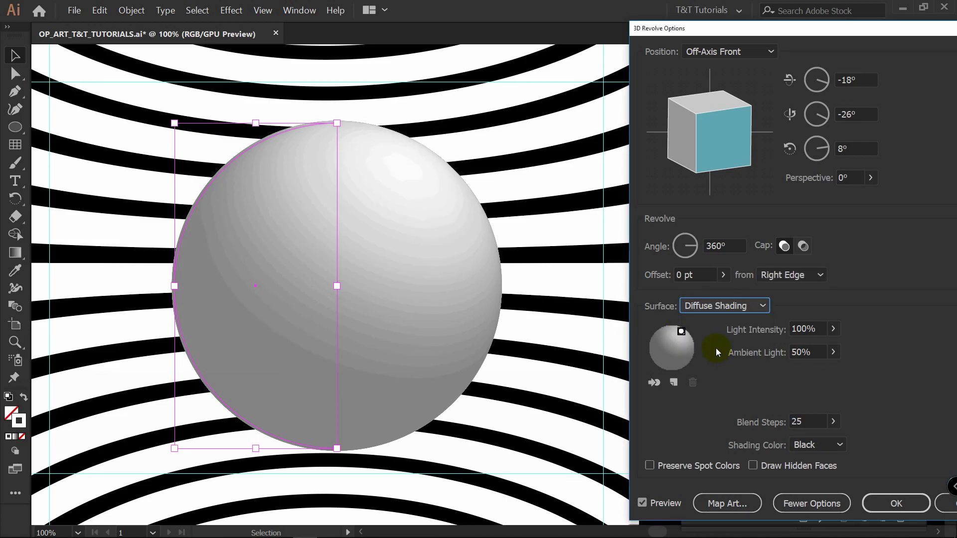
drag(682, 338, 679, 336)
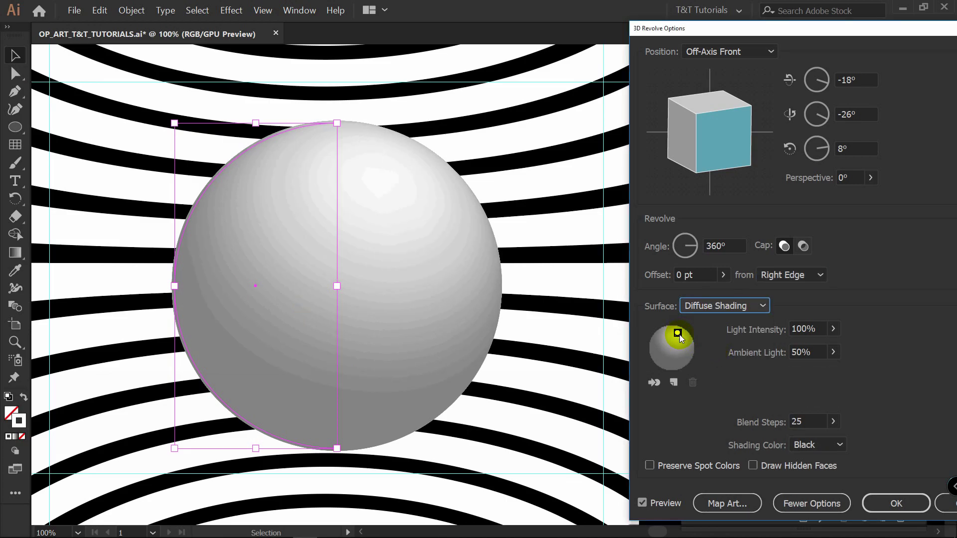
Raise the sphere's blend steps to 164 and set its 3D position to Front
click(832, 421)
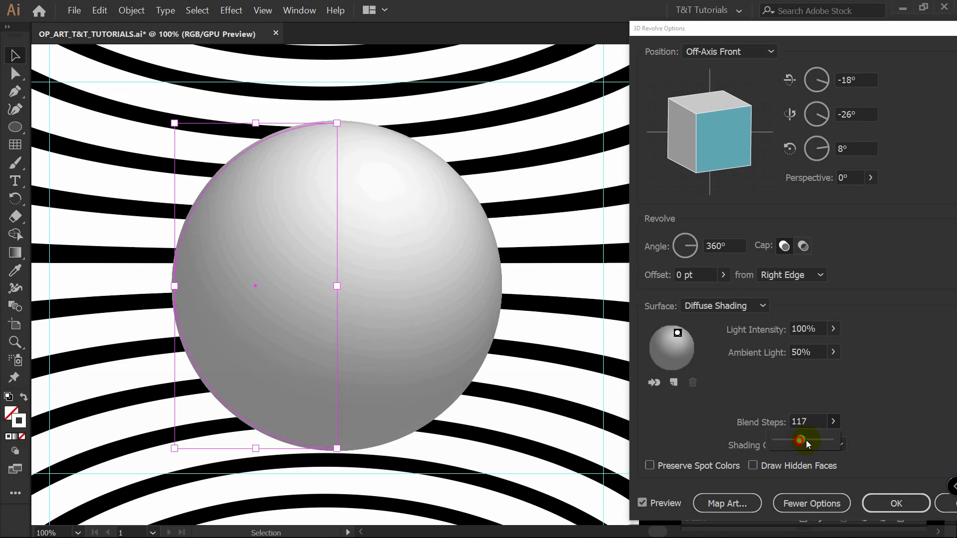
click(704, 52)
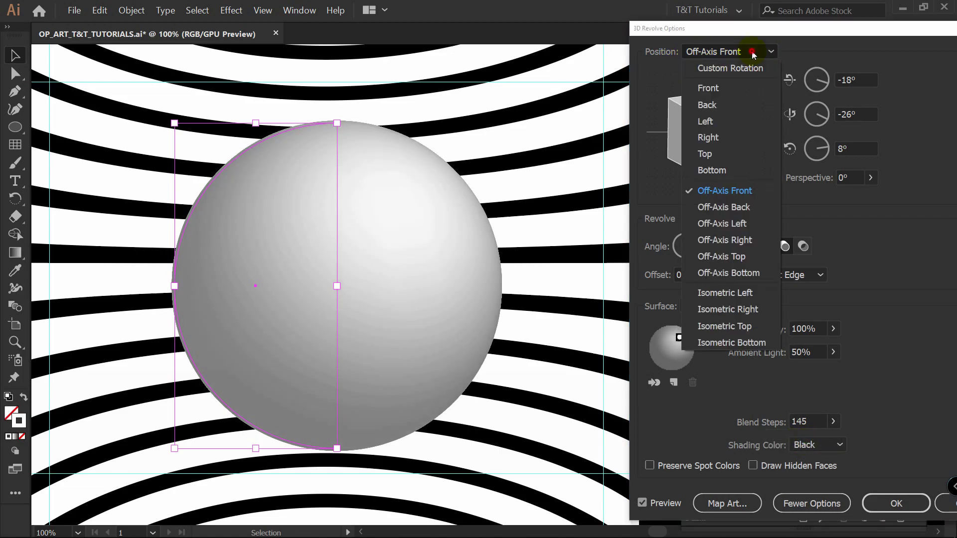
click(718, 85)
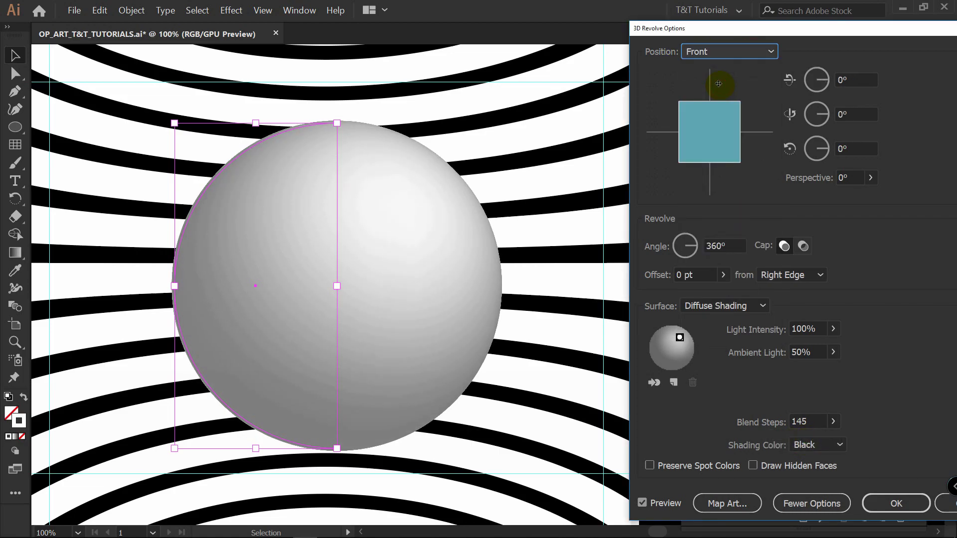
Map symbol 1 onto surface 2 of 2 as horizontal stripes stretched over the whole grid, with Shade Artwork enabled
click(727, 503)
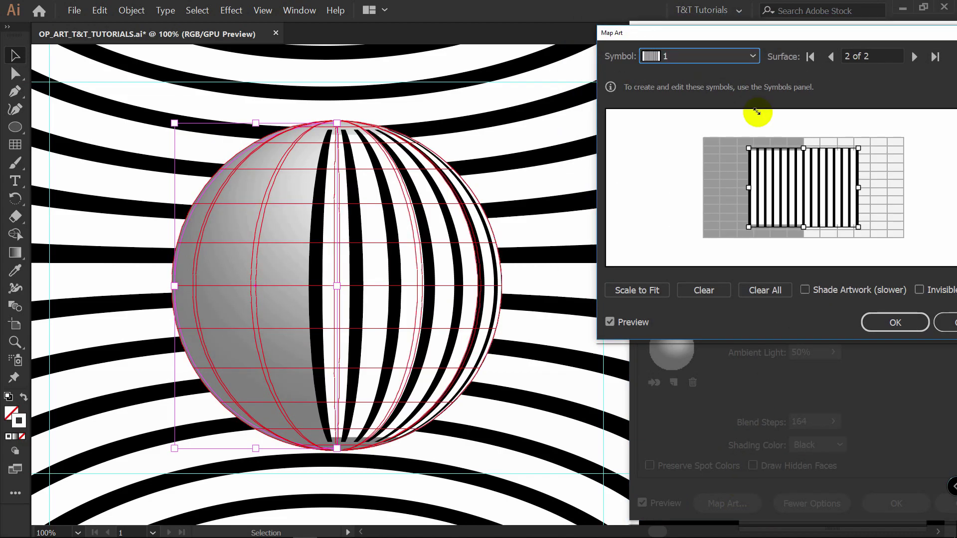
drag(865, 145, 910, 132)
drag(746, 226, 697, 242)
drag(917, 124, 846, 245)
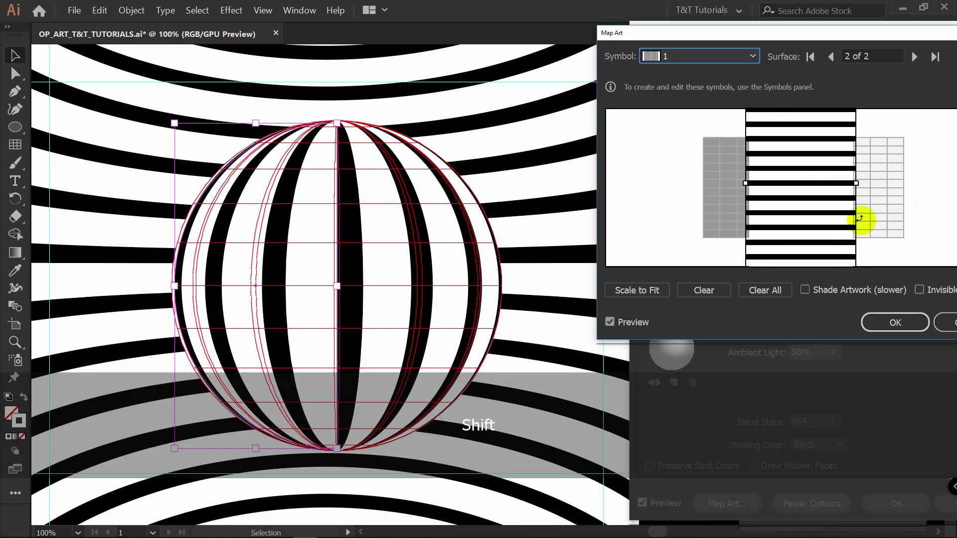
drag(857, 183, 913, 183)
drag(746, 183, 686, 183)
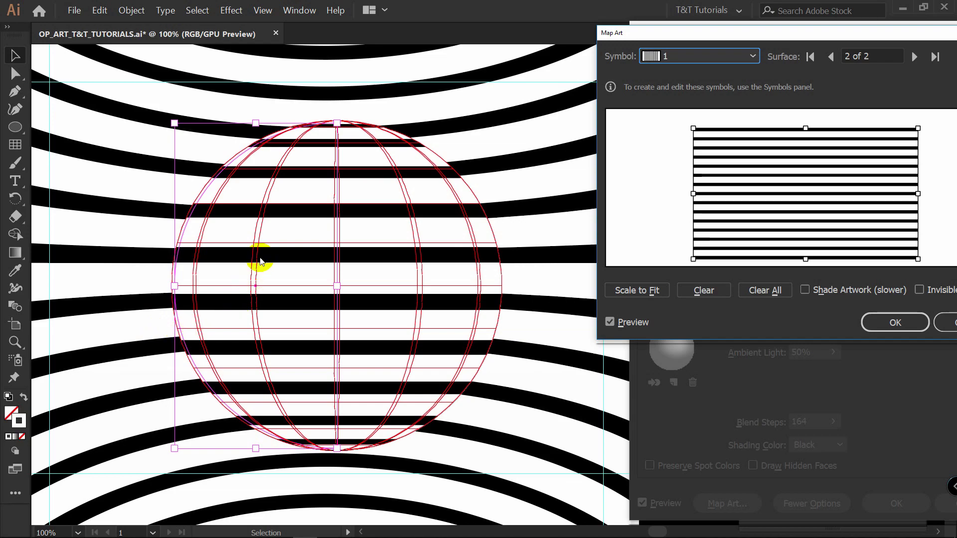
click(805, 290)
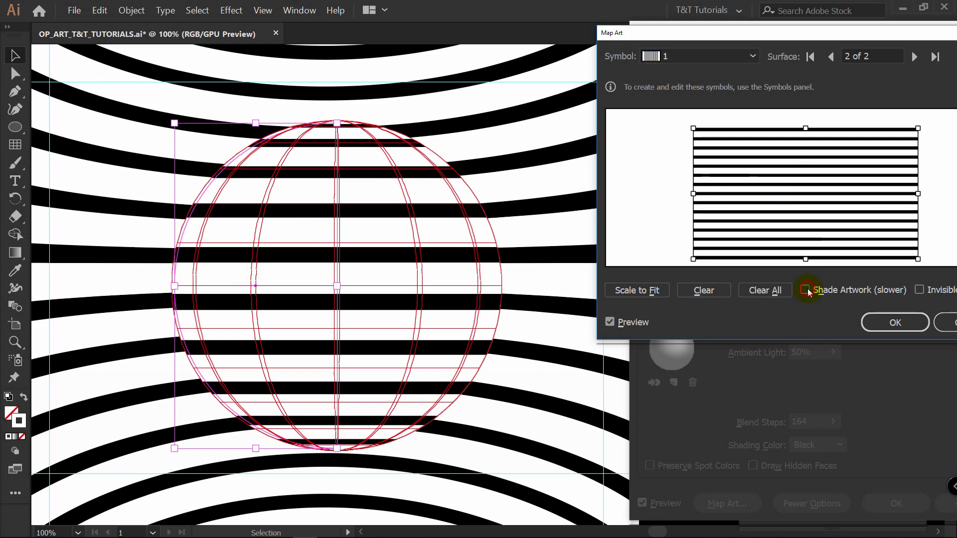
drag(832, 150, 833, 150)
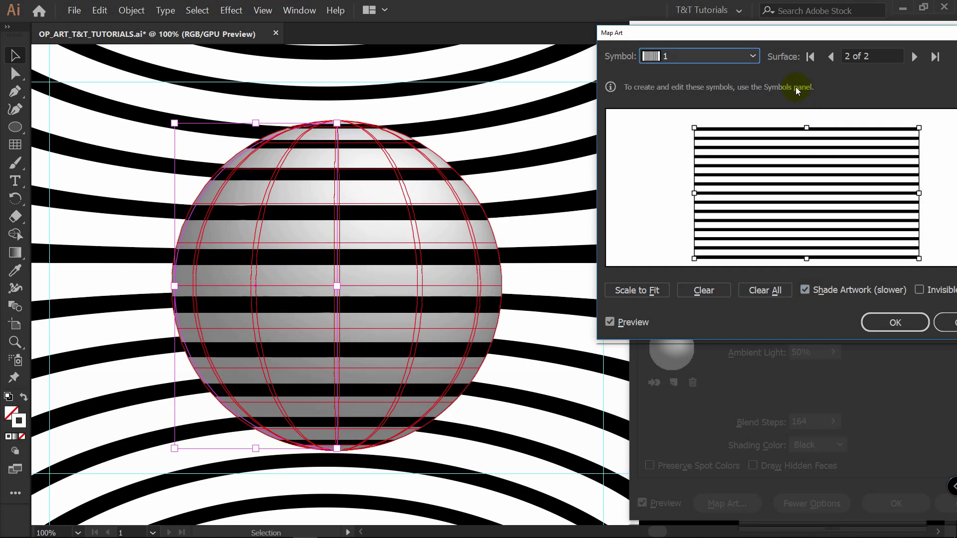
Try symbol 2 on surface 2 of 2, rotated to horizontal and stretched over the grid, comparing it with and without Shade Artwork
click(754, 57)
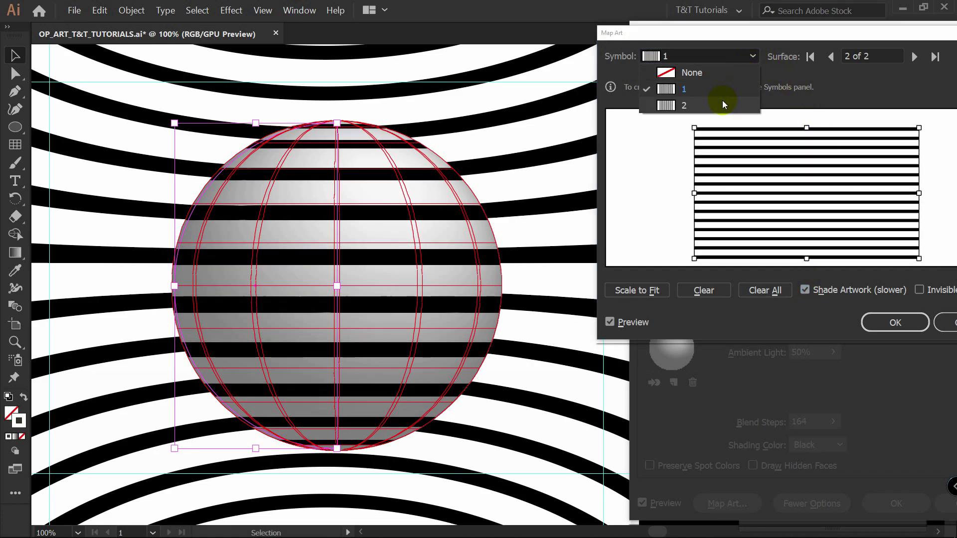
click(694, 106)
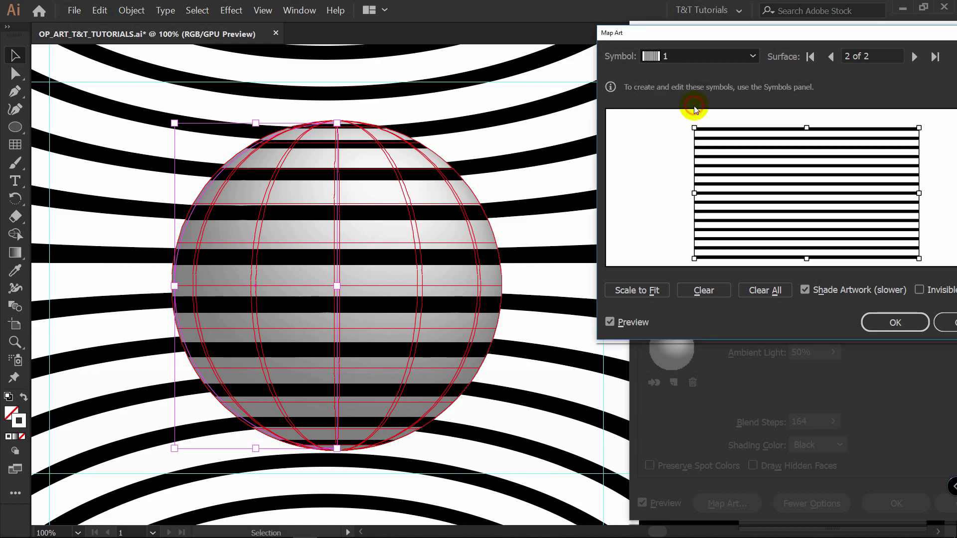
drag(862, 144, 842, 234)
drag(843, 188, 914, 188)
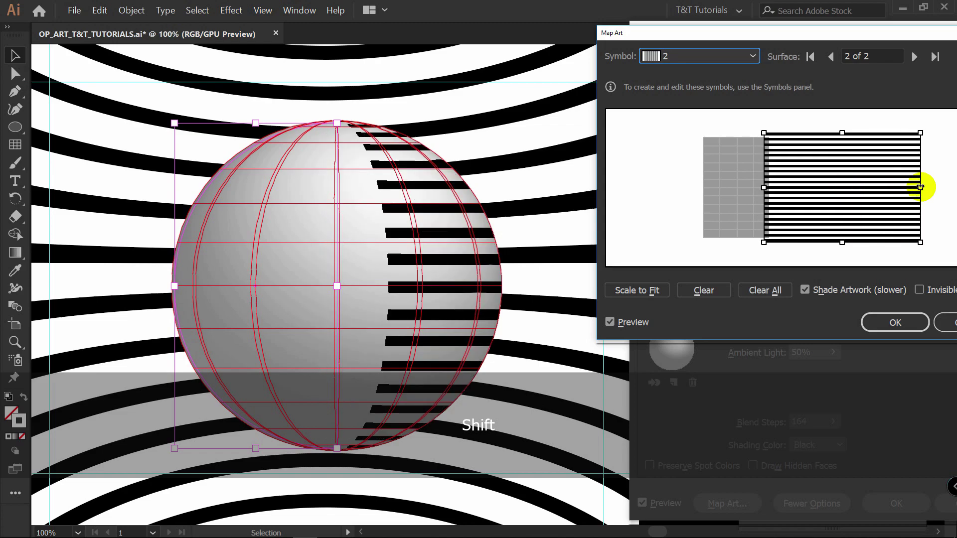
drag(763, 187, 694, 188)
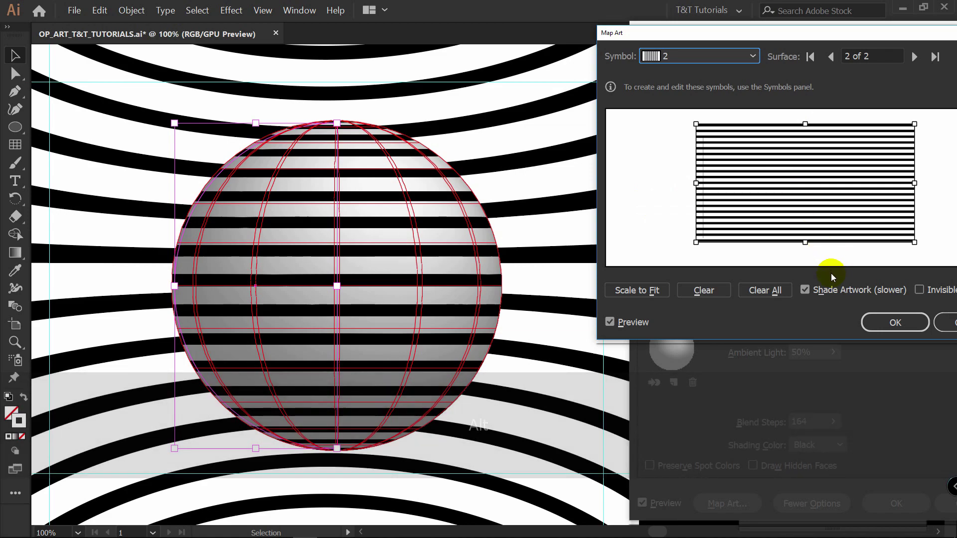
click(820, 291)
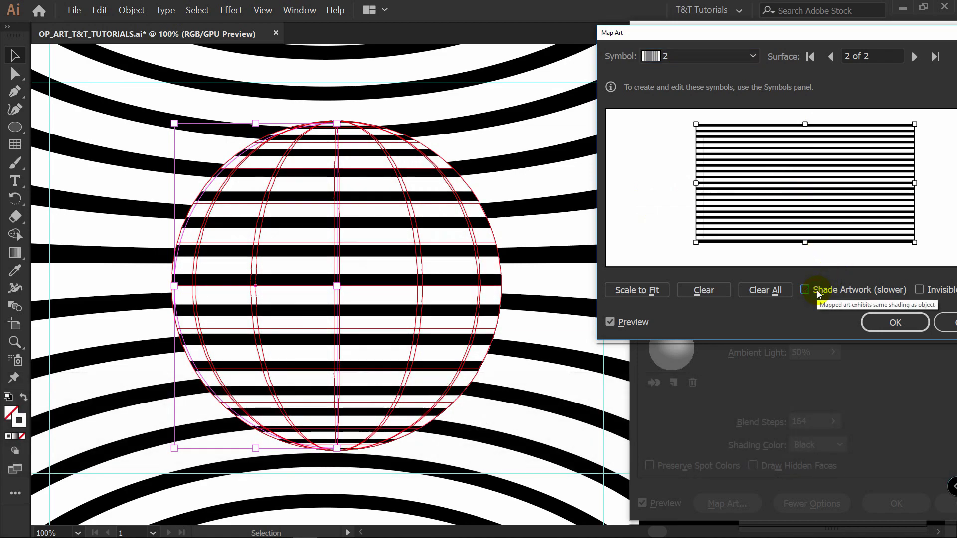
click(818, 294)
Map symbol 1 onto surface 2 of 2 again, rotate its stripes to horizontal, stretch it beyond all grid edges and accept the mapping
click(728, 56)
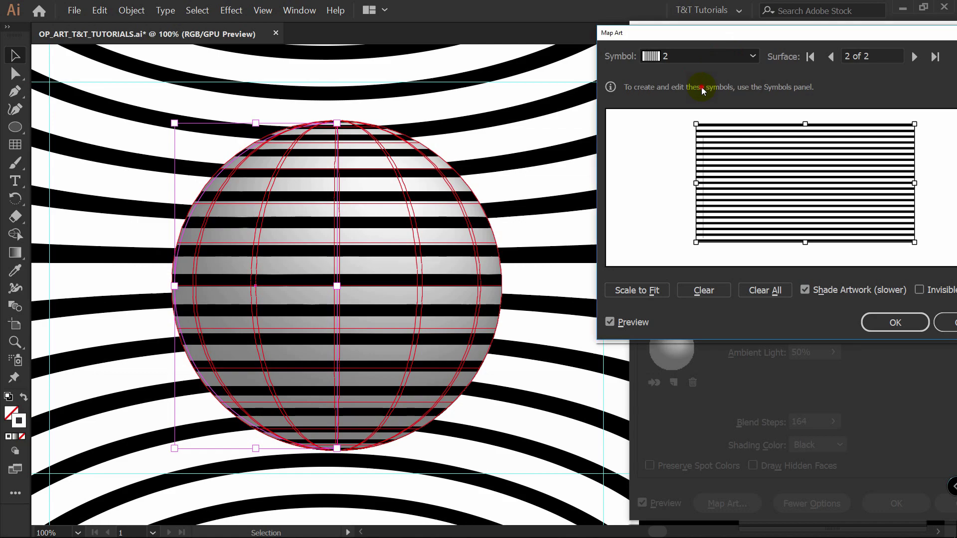
click(703, 89)
drag(863, 143, 842, 228)
drag(843, 187, 898, 186)
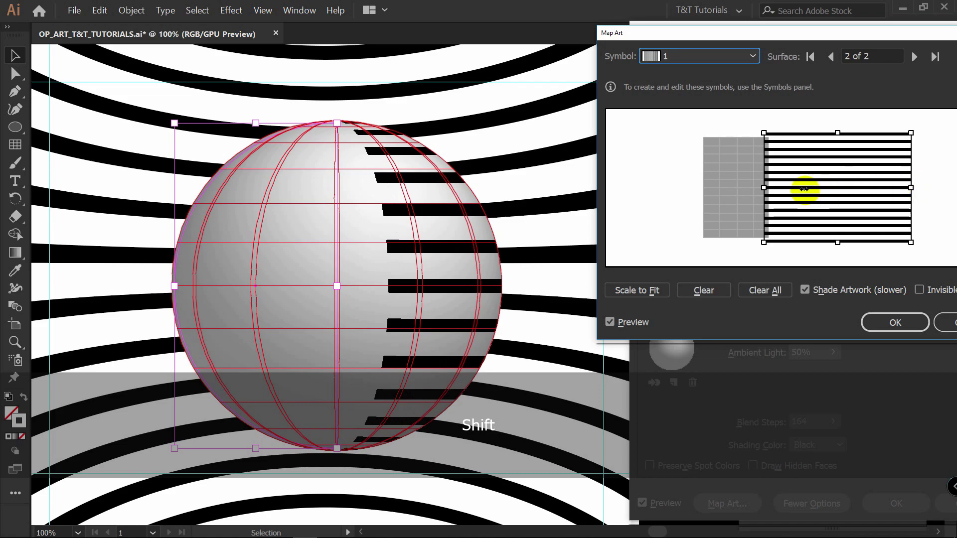
drag(764, 188, 693, 190)
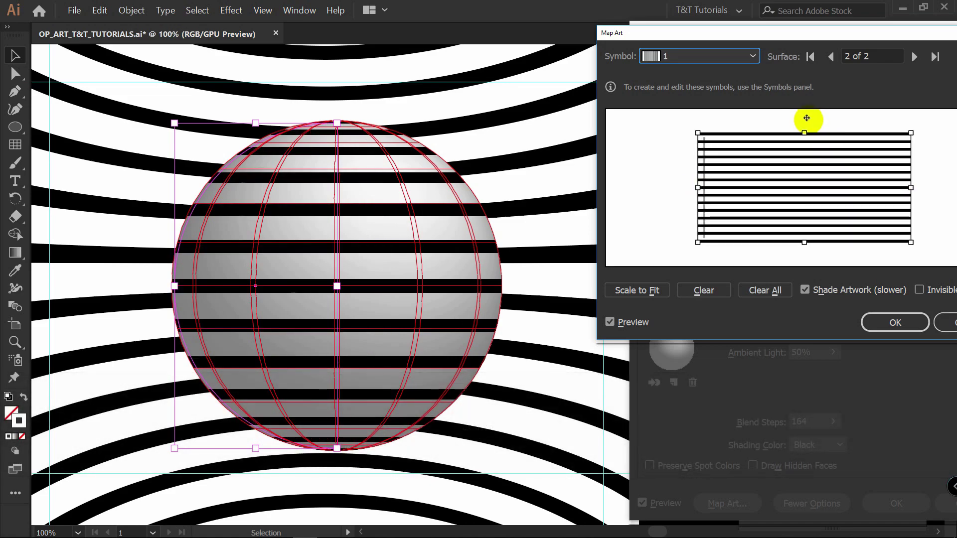
drag(803, 133, 802, 129)
drag(808, 238, 802, 247)
click(895, 321)
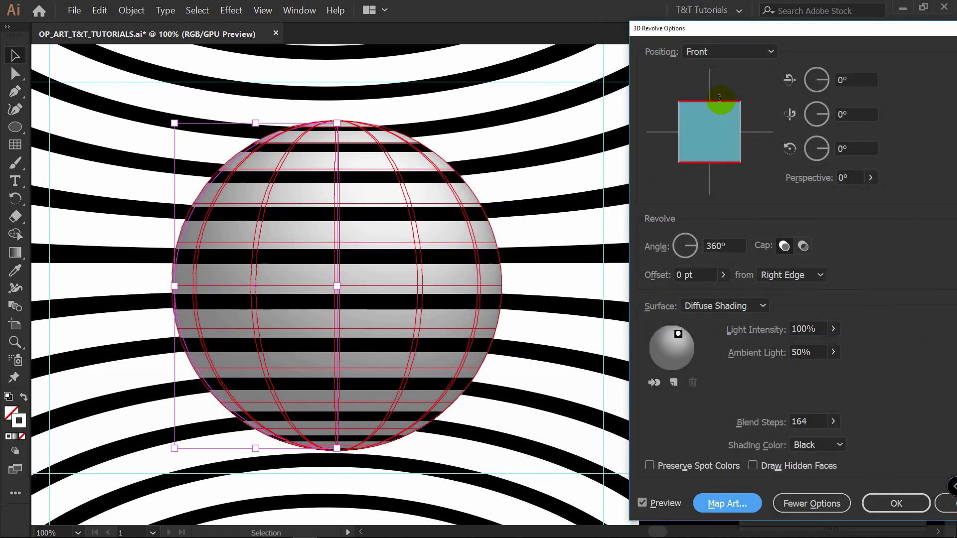
Tilt the sphere to 4° about its horizontal axis, apply the effect and inspect the mapped stripes up close
drag(718, 98, 720, 101)
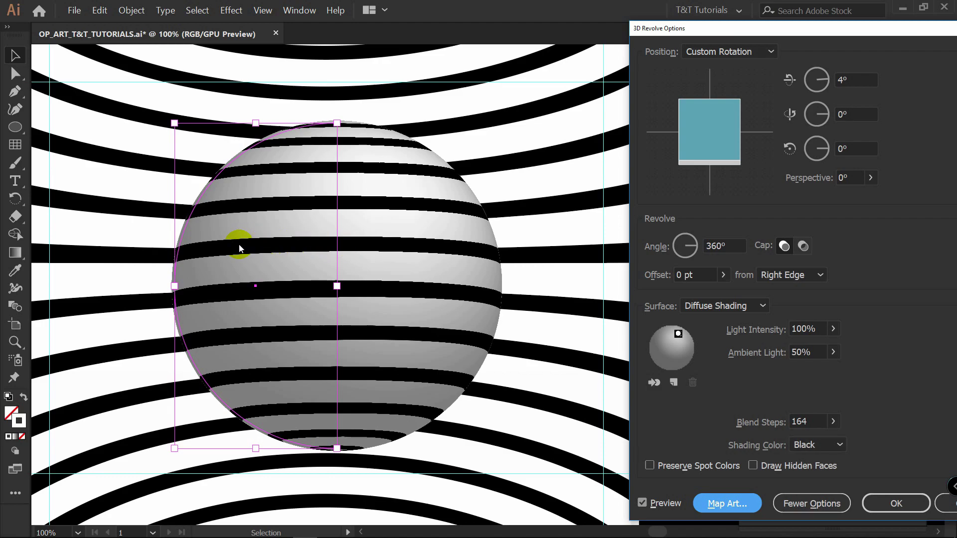
scroll(252, 224, up, 4)
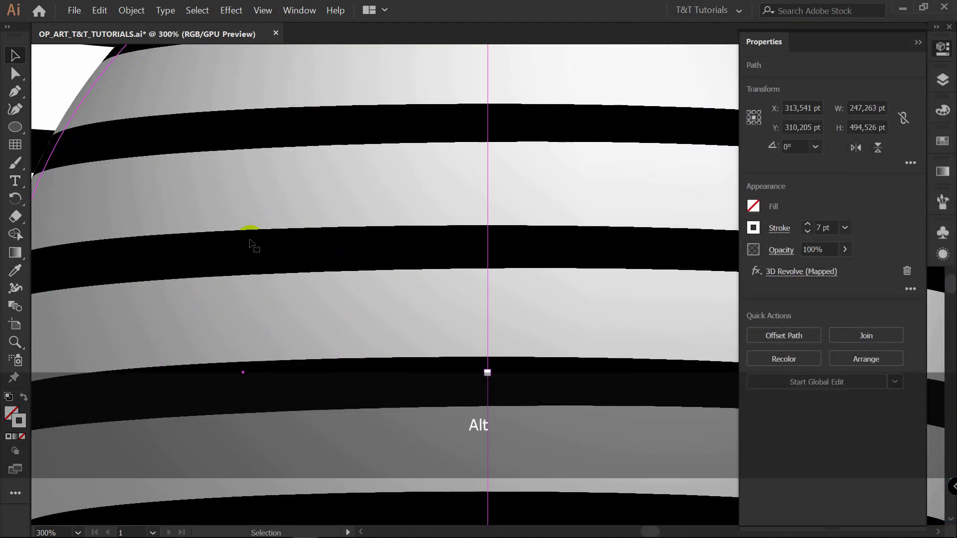
drag(256, 224, 397, 128)
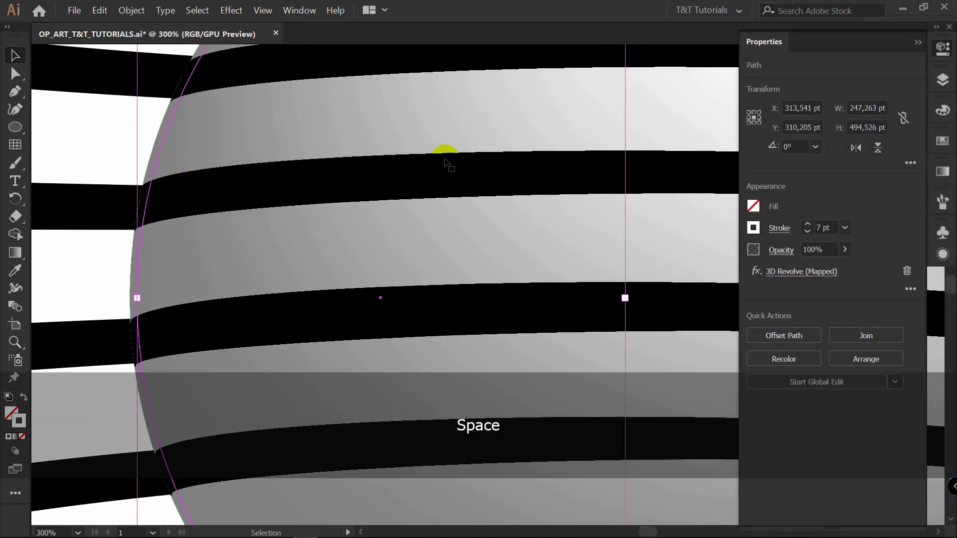
drag(586, 180, 532, 242)
scroll(509, 220, down, 1)
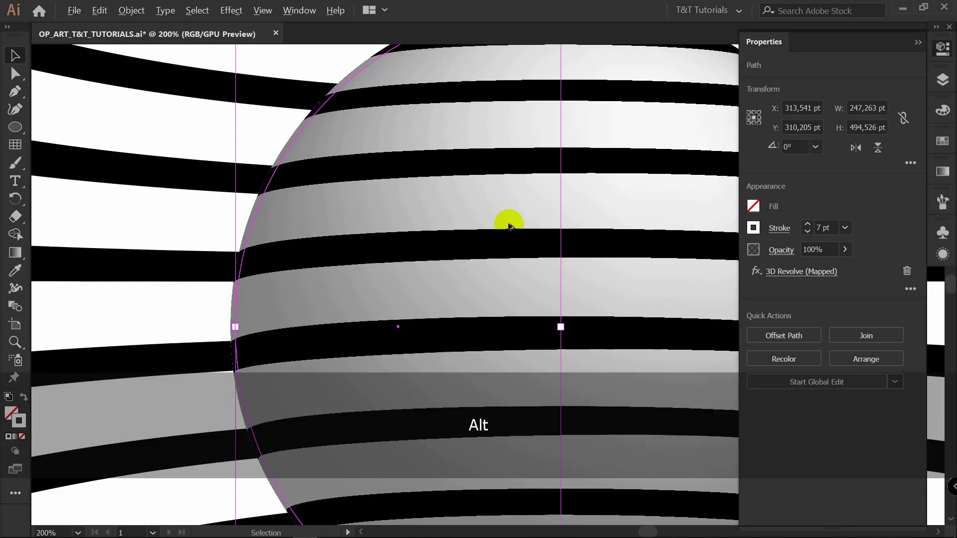
Reopen the sphere's 3D Revolve effect and turn off Shade Artwork for the mapped symbols
click(812, 271)
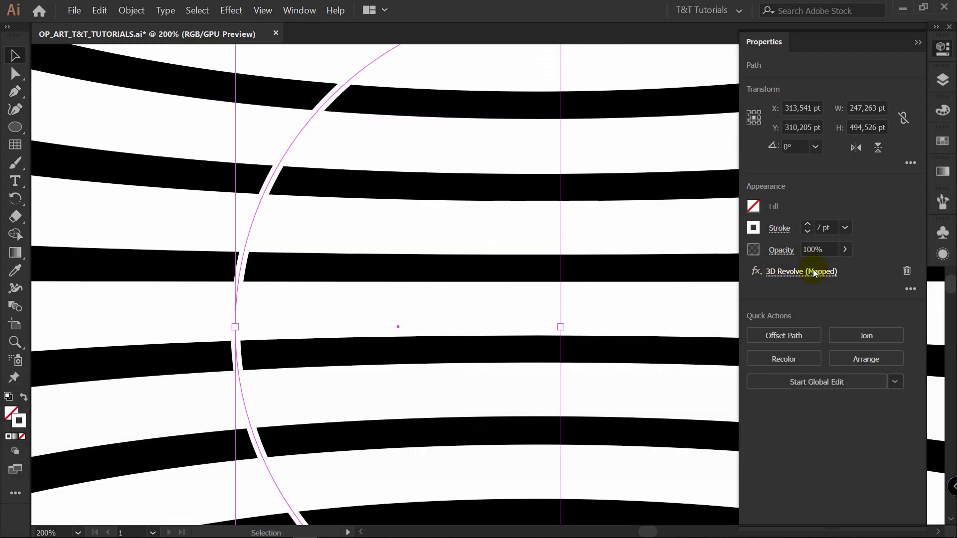
click(727, 504)
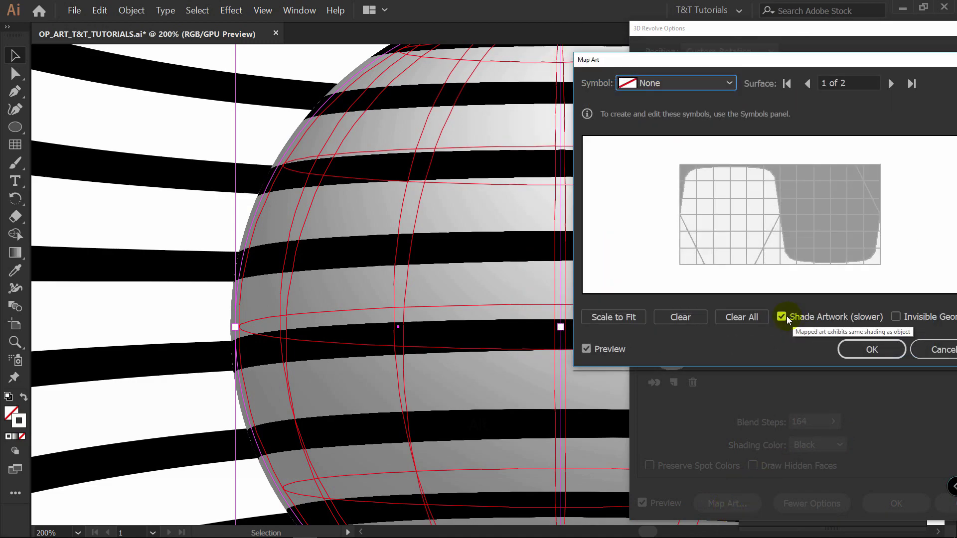
click(808, 319)
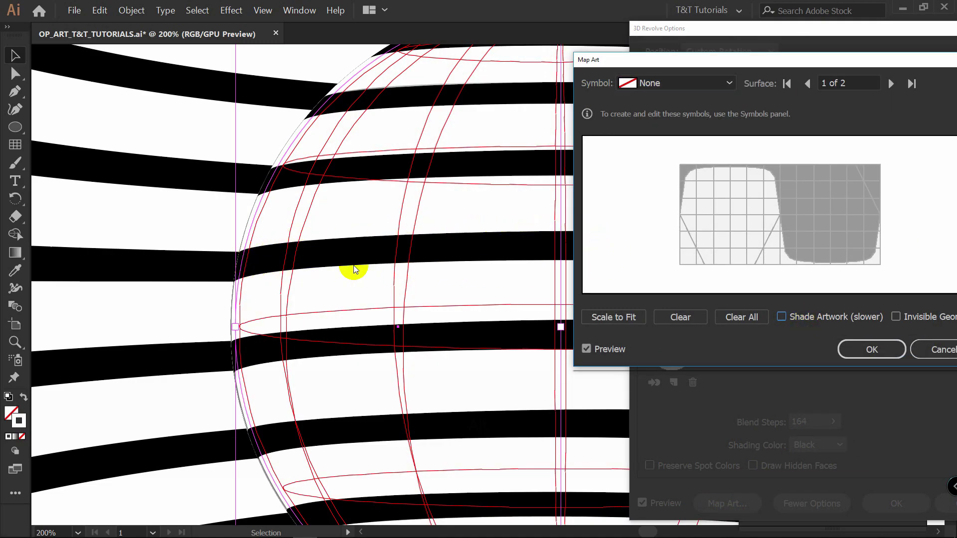
click(870, 349)
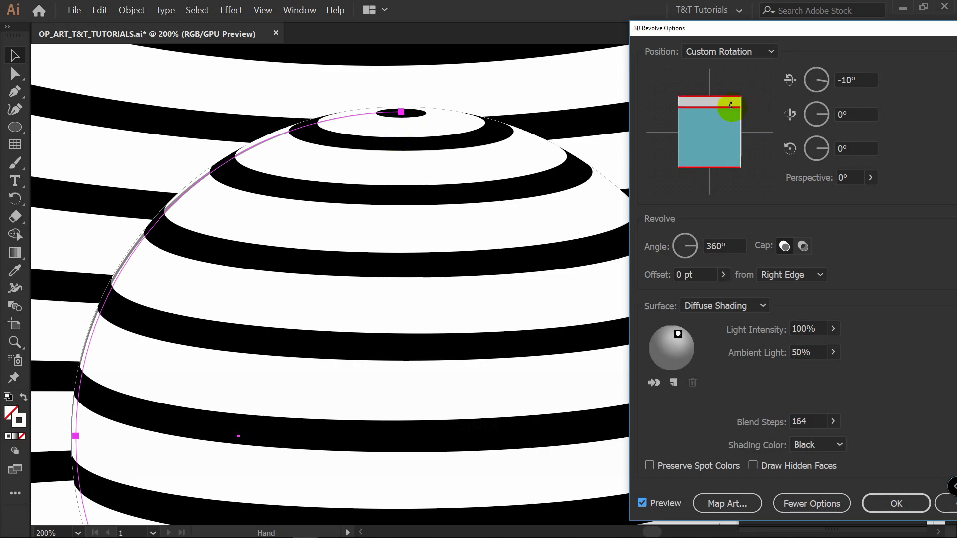
Tilt the sphere to about -10° to expose its pole, and stretch symbol 1 across the uncovered part of surface 2 of 2
drag(730, 105, 728, 102)
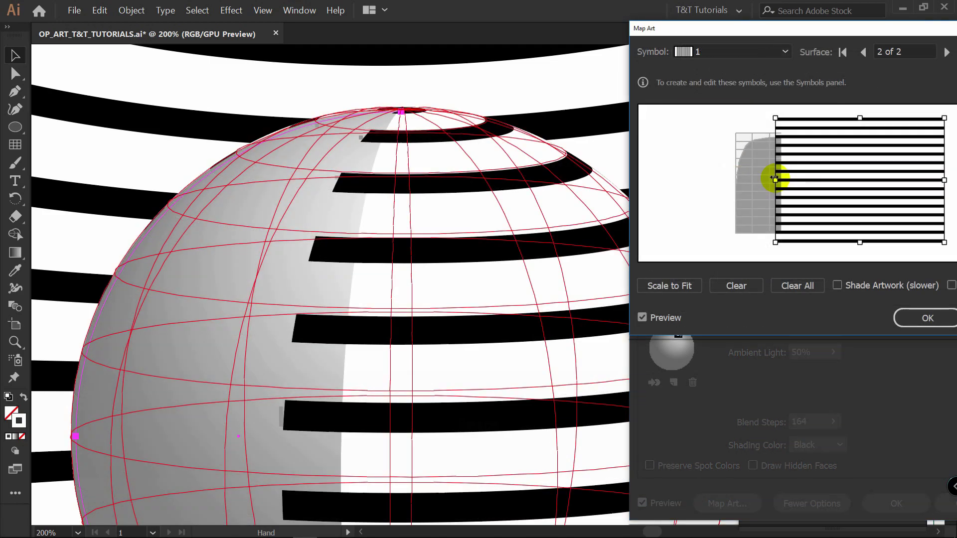
drag(773, 177, 726, 179)
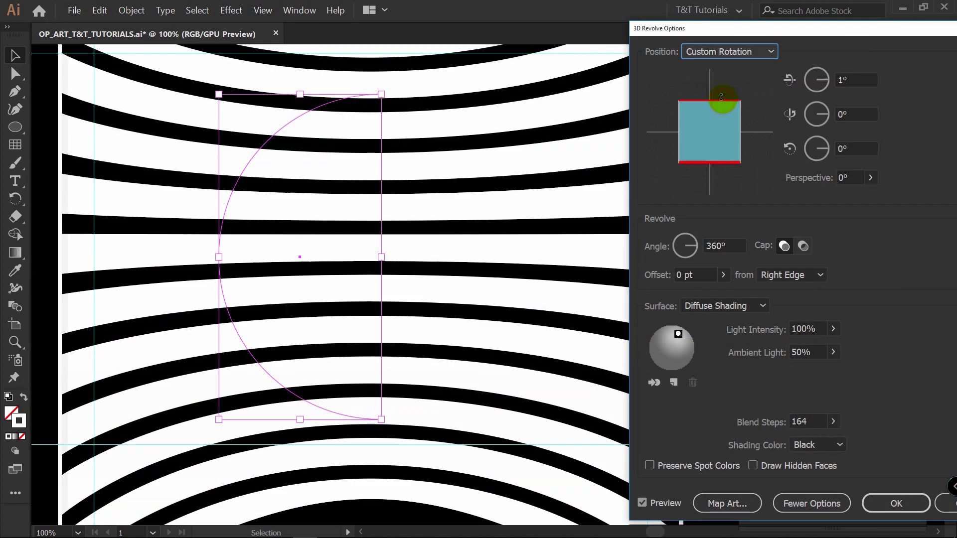
Set the sphere's tilt to 1° about the horizontal axis and its perspective to 103°, and apply the effect
drag(722, 94, 721, 98)
click(870, 178)
drag(810, 196, 847, 195)
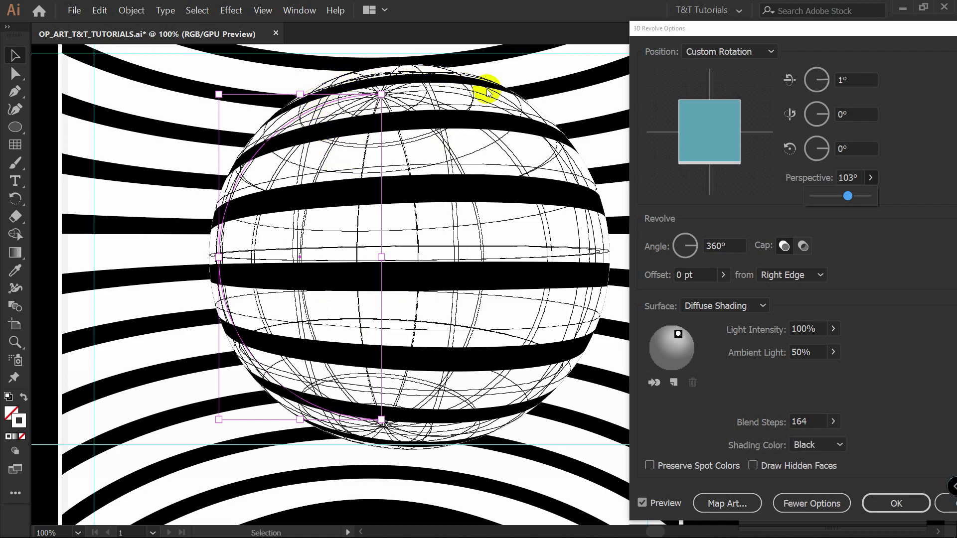
click(896, 504)
Lower the perspective in the sphere's 3D Revolve effect with preview on, and scale the sphere down proportionally on the striped background
scroll(472, 192, down, 4)
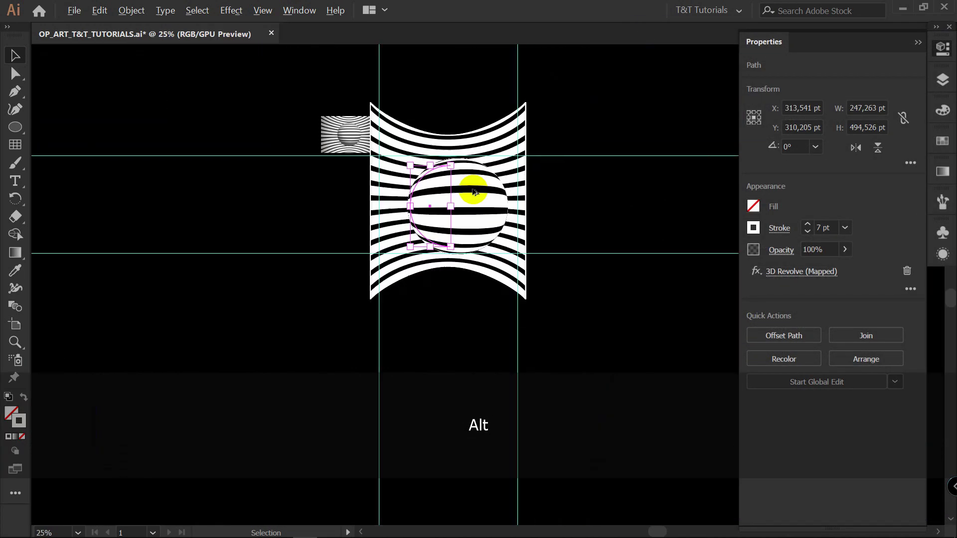
drag(498, 193, 481, 217)
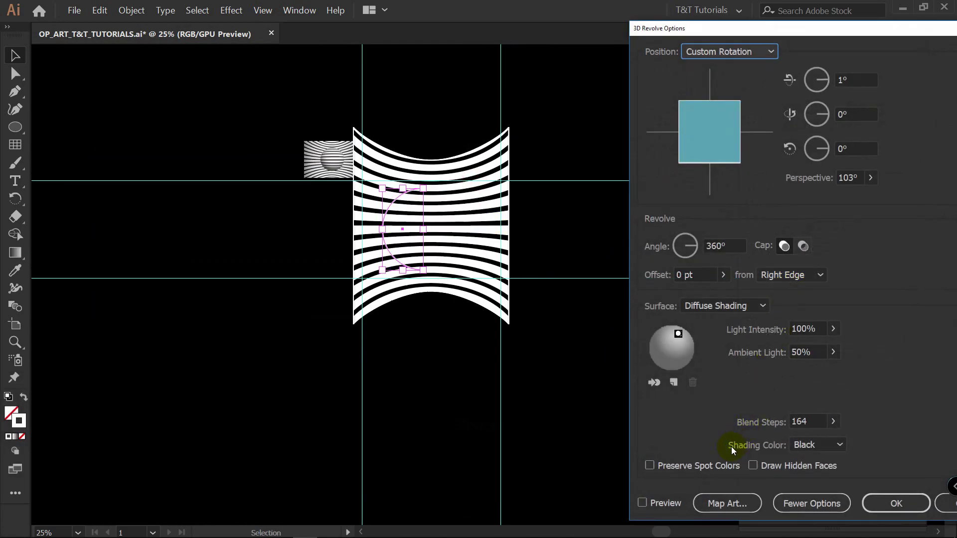
click(642, 503)
drag(870, 177, 840, 196)
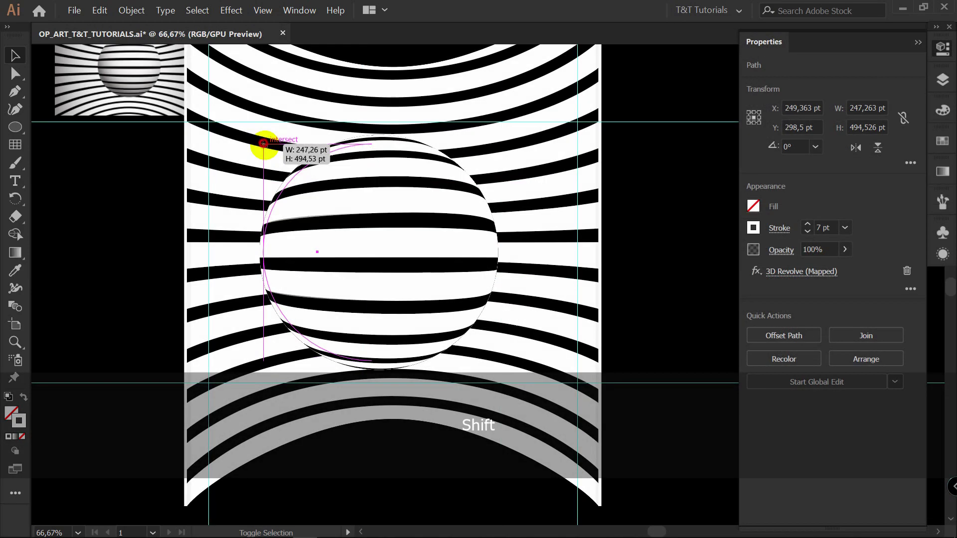
drag(257, 145, 263, 152)
click(687, 135)
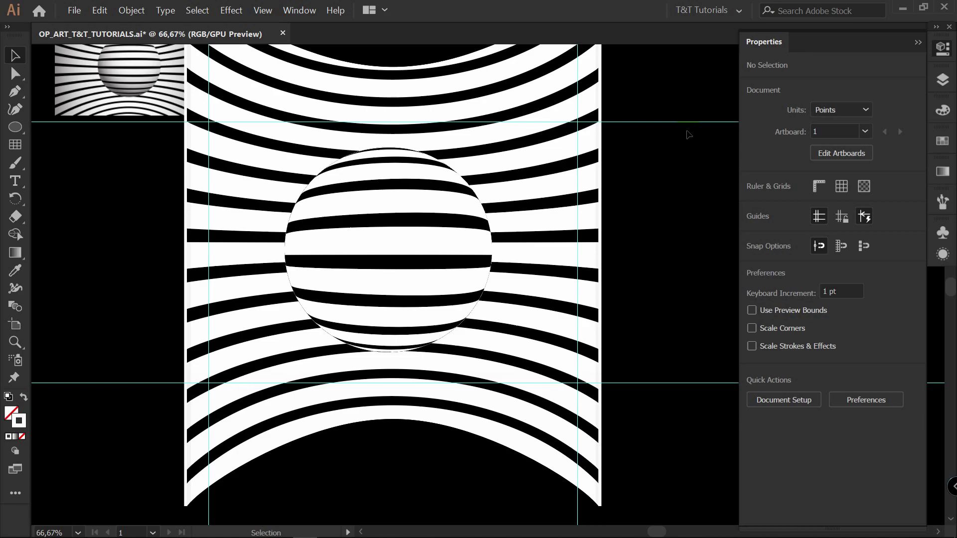
Check the striped sphere composition cropped to the artboard in Trim View, and return to the full view
click(264, 12)
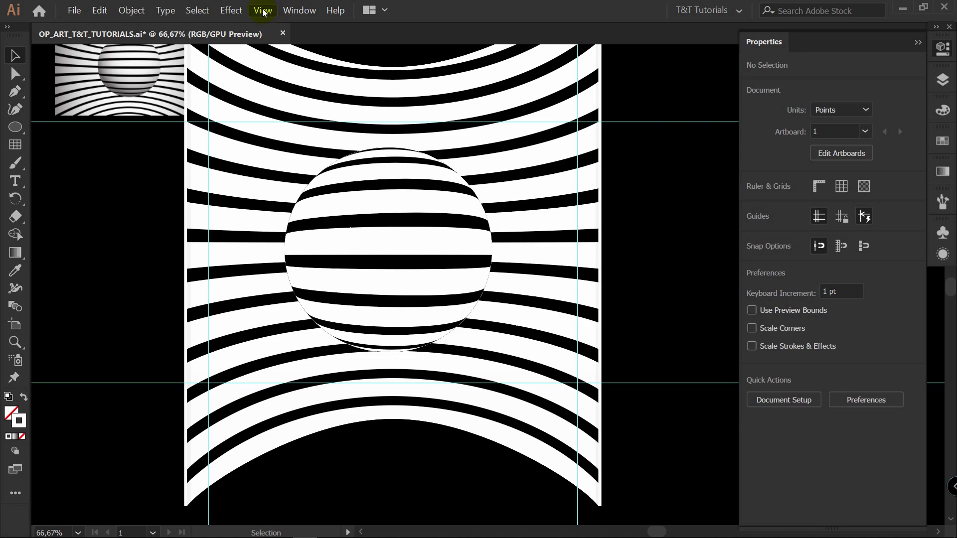
click(286, 71)
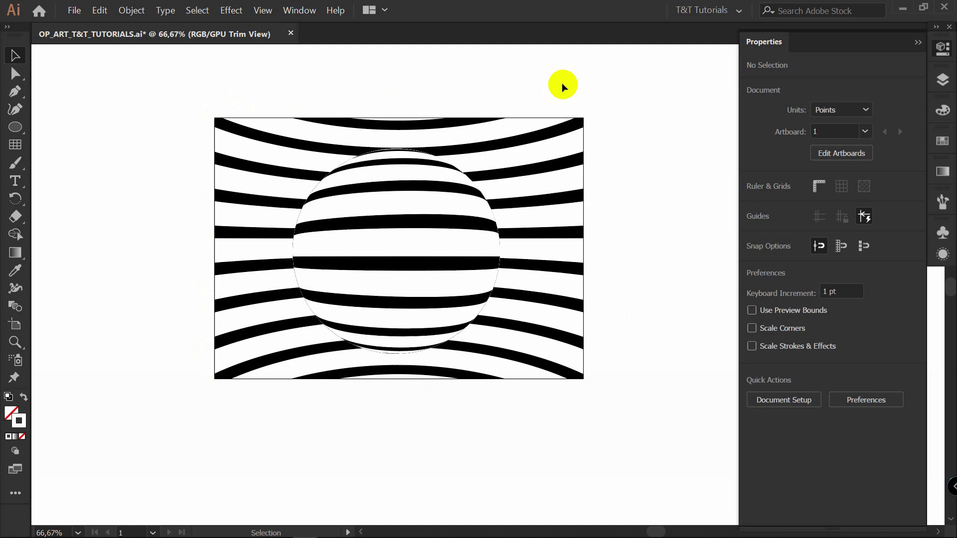
click(263, 10)
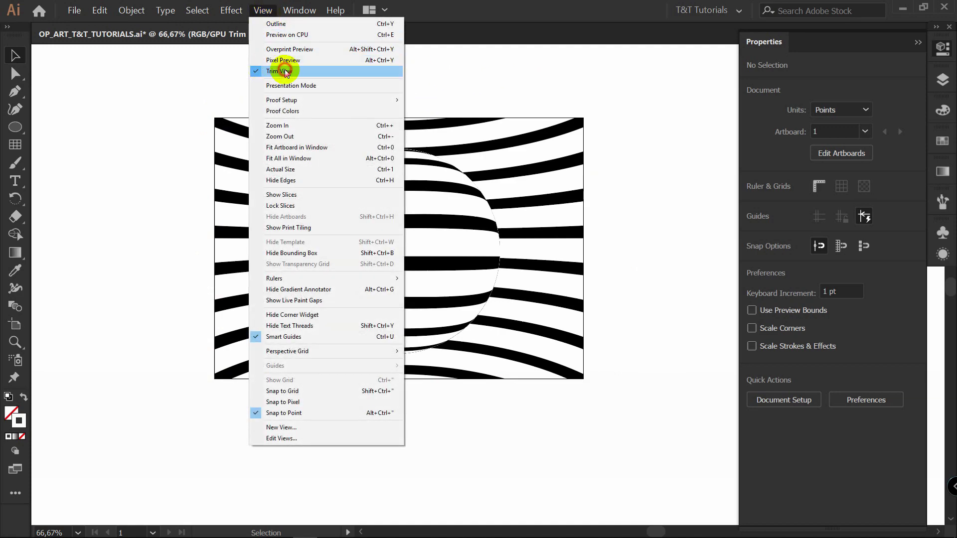
click(285, 72)
Lock the 3D_2 layer, add a layer named 3D_1_SHADOW, and place it between 3D_2 and 3D_1
key(F7)
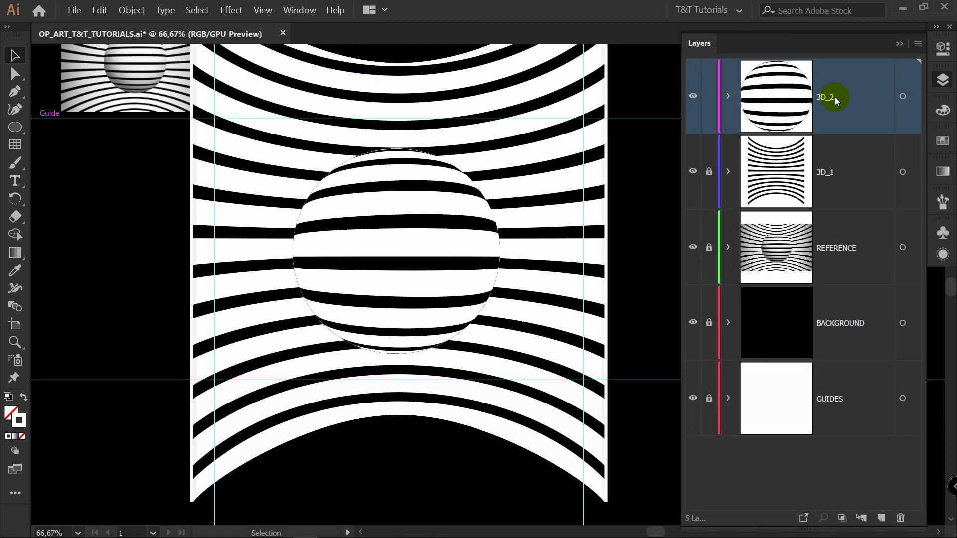
click(708, 96)
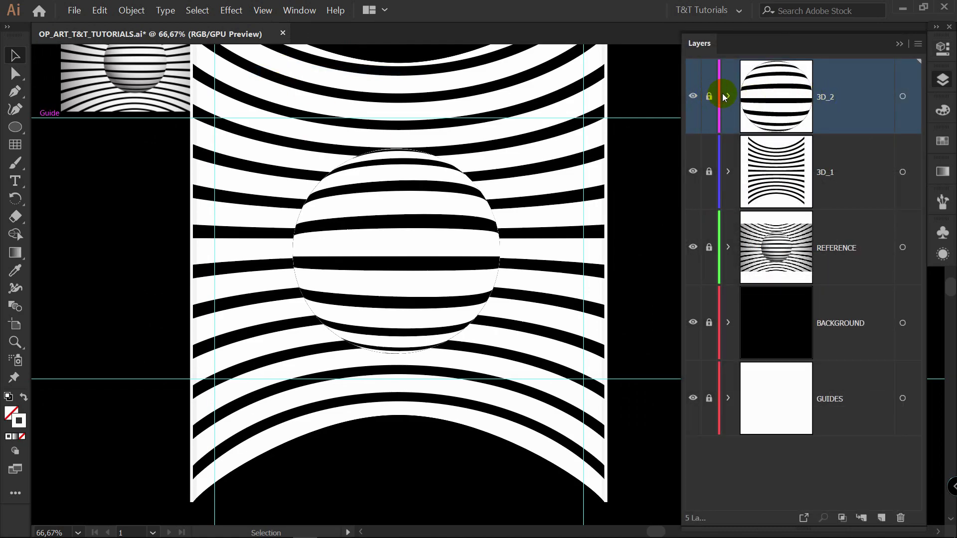
click(881, 518)
click(829, 100)
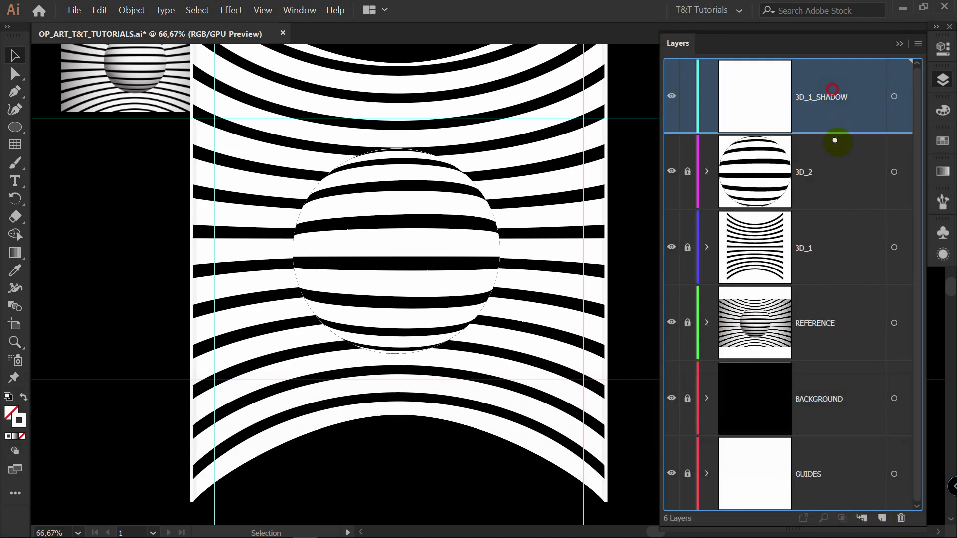
drag(838, 143, 833, 208)
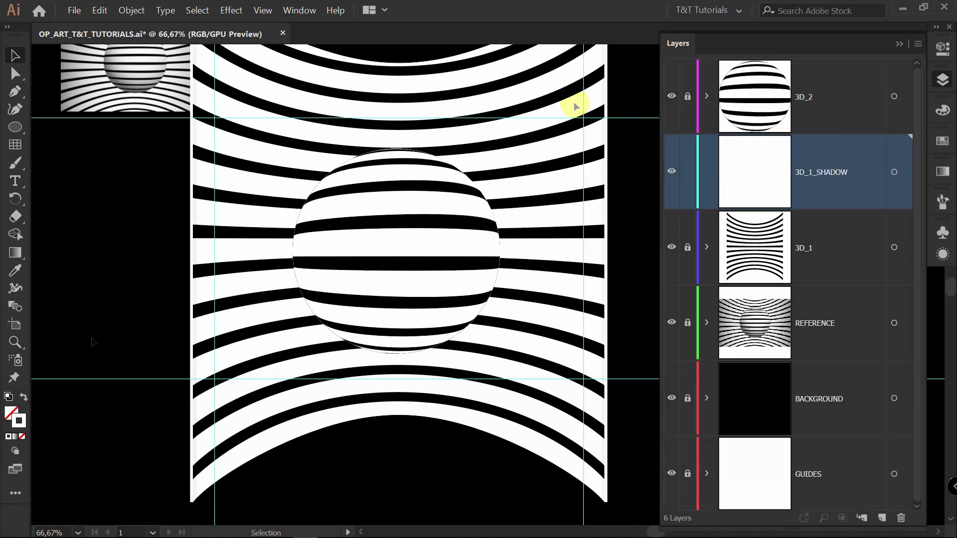
Draw a white rectangle without stroke, about 858 × 621 pt, covering the artboard on the 3D_1_SHADOW layer
click(23, 397)
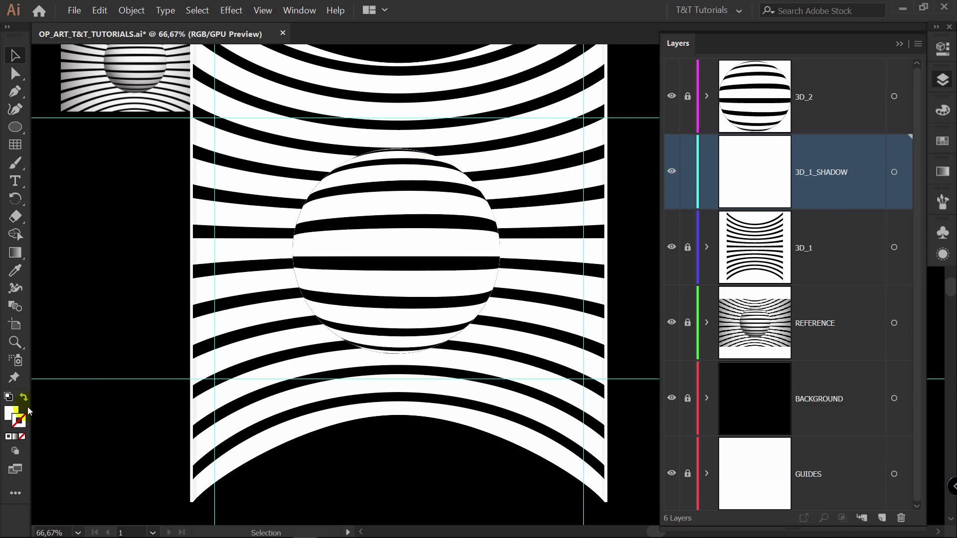
click(24, 424)
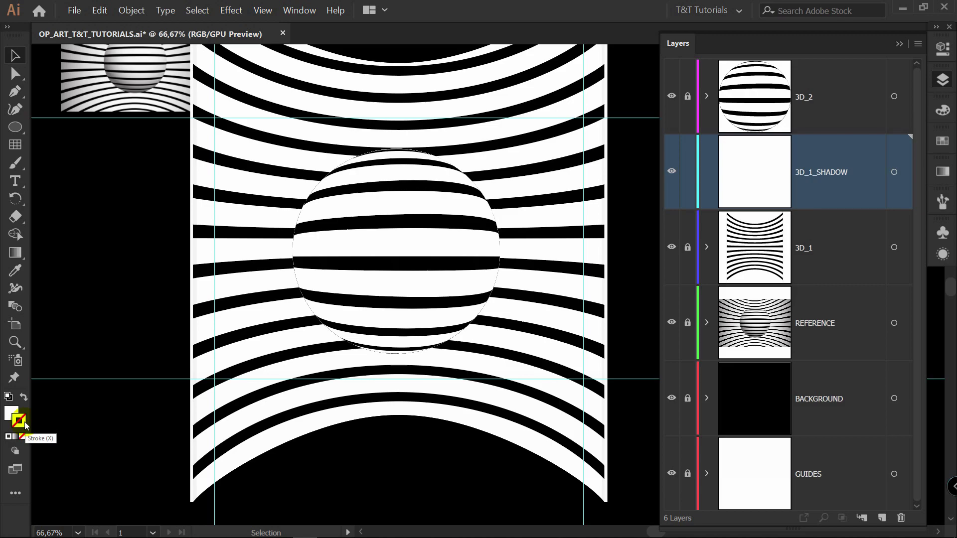
key(m)
mouse_move(215, 118)
mouse_down()
mouse_move(552, 342)
mouse_move(583, 379)
mouse_up()
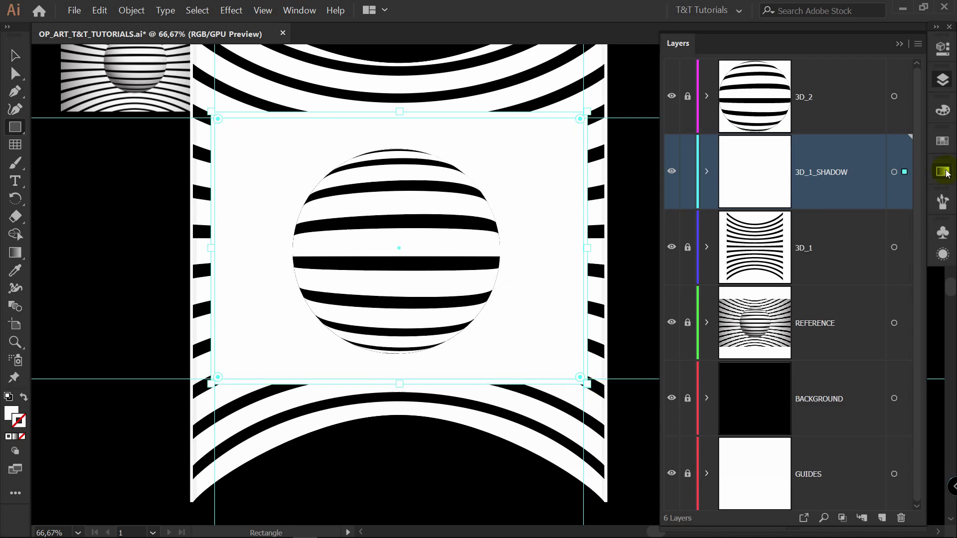
Fill the rectangle with a linear white-to-black gradient and set its blending mode to Multiply
click(943, 172)
click(828, 188)
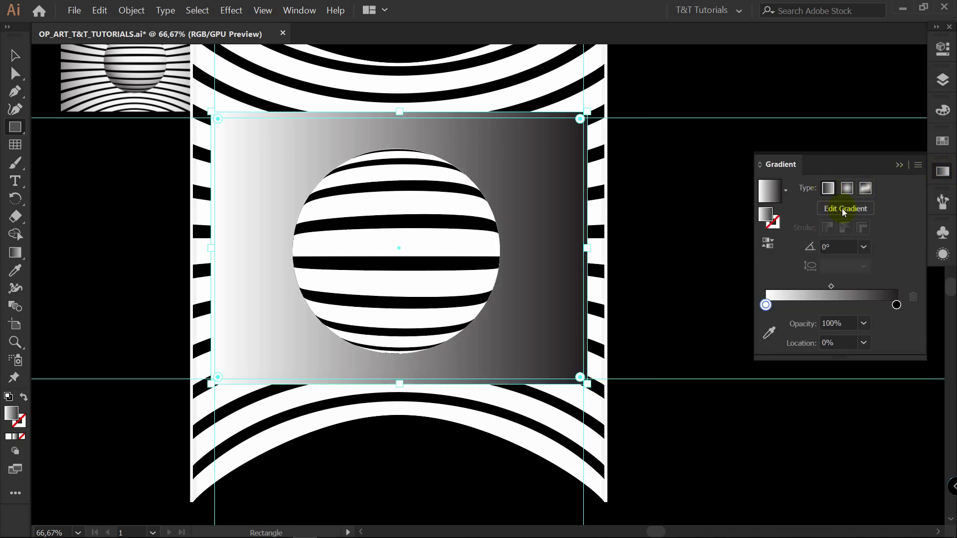
click(945, 48)
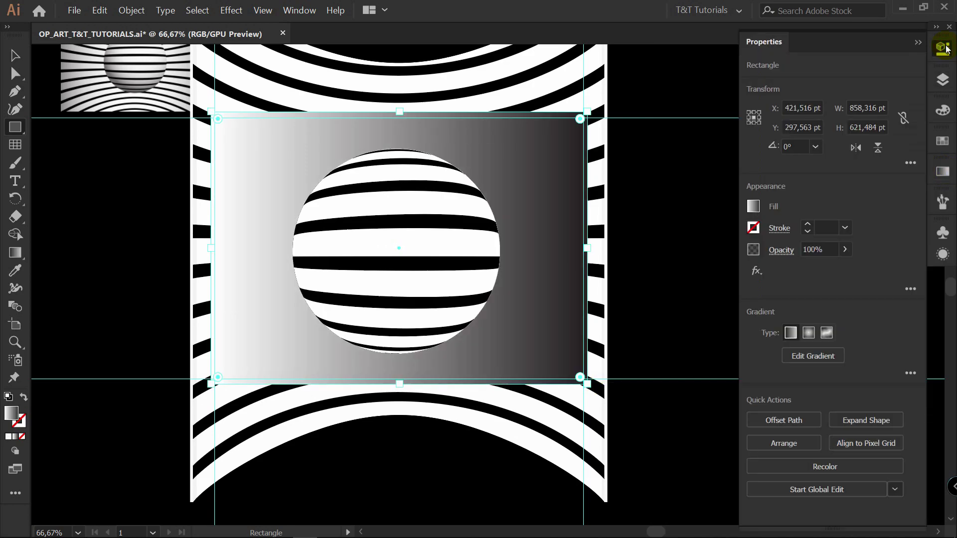
click(786, 252)
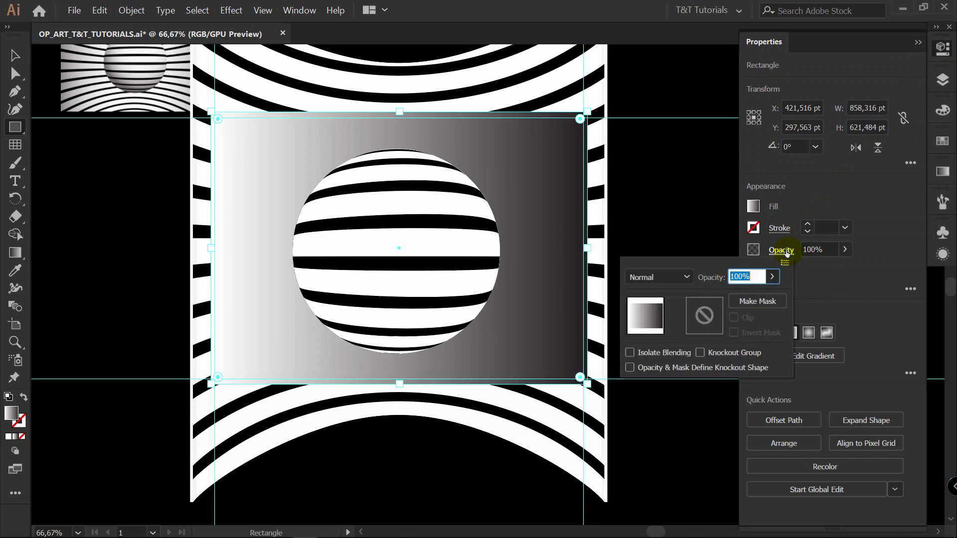
click(686, 275)
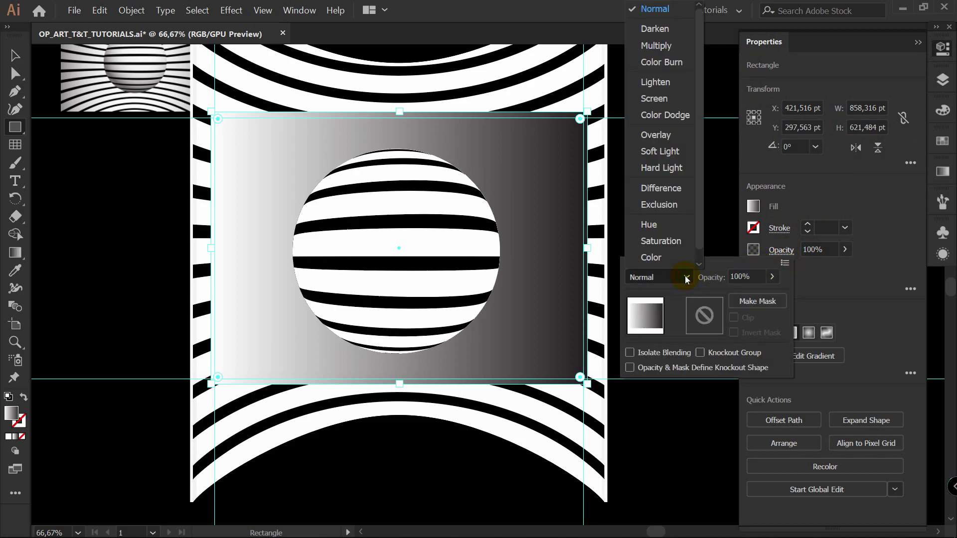
click(656, 45)
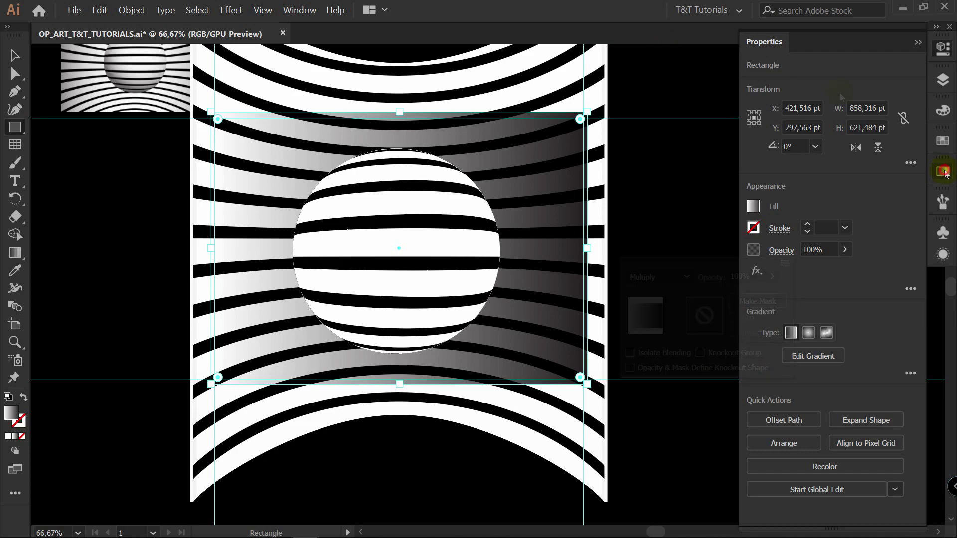
Set the gradient's white stop to 50% location and duplicate the black stop to 0% for dark edges on both sides
click(943, 171)
drag(766, 305, 832, 304)
click(841, 343)
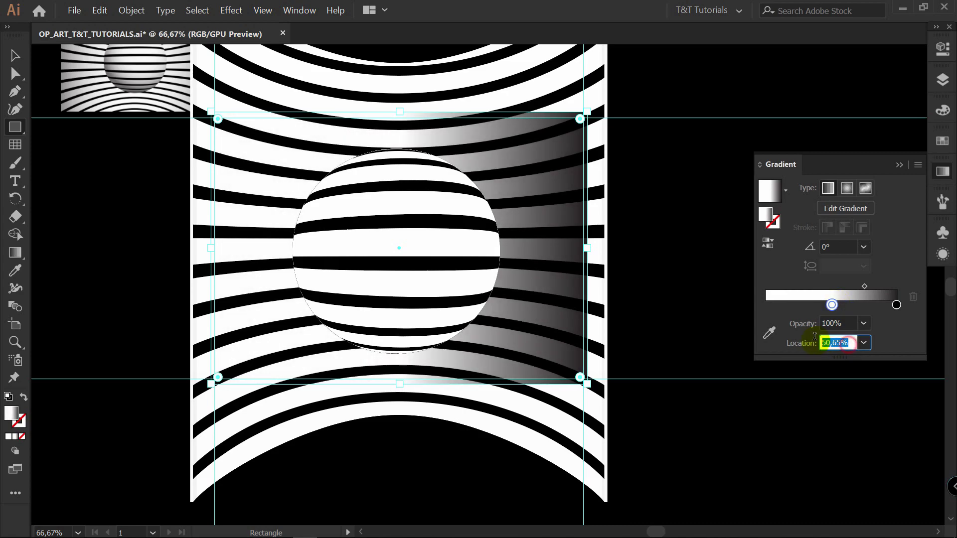
text(50)
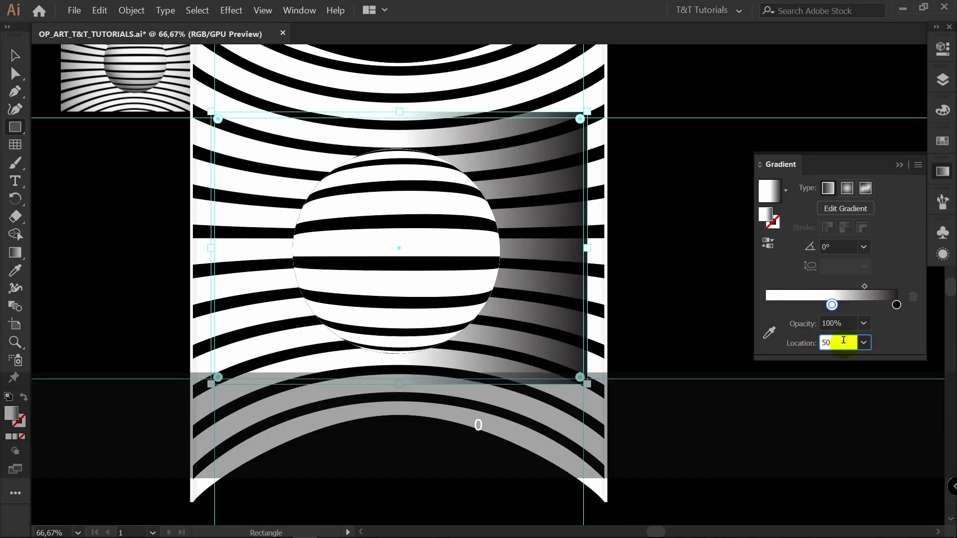
key(Return)
alt+click(896, 305)
drag(896, 305, 763, 305)
Extend the gradient past both sides of the rectangle and shift its midpoints outward to soften the edge shadows
key(g)
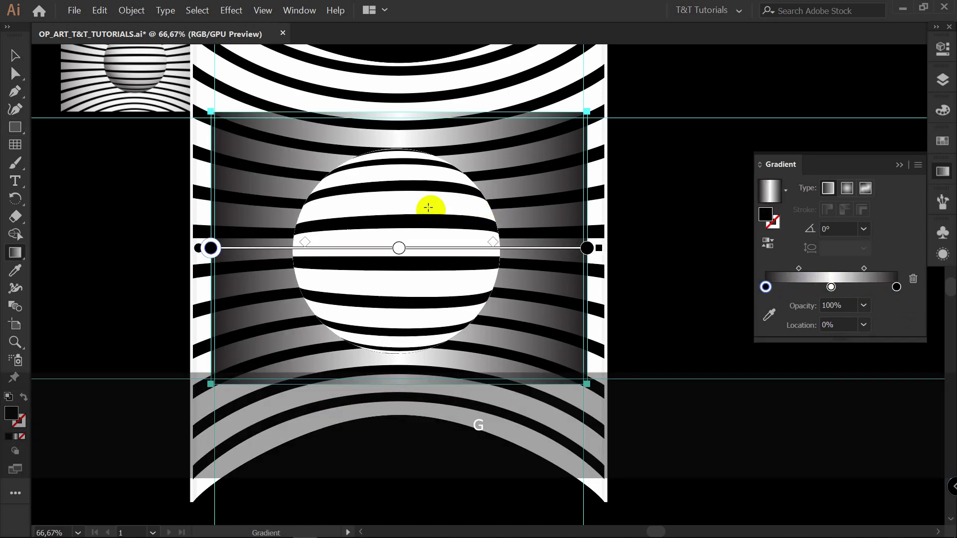
drag(525, 245, 535, 244)
drag(532, 247, 667, 250)
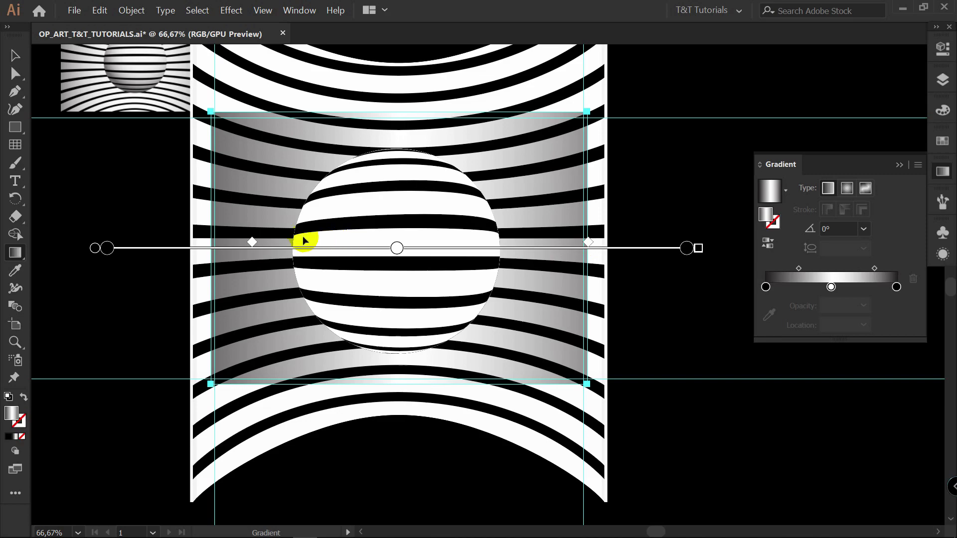
drag(305, 242, 214, 243)
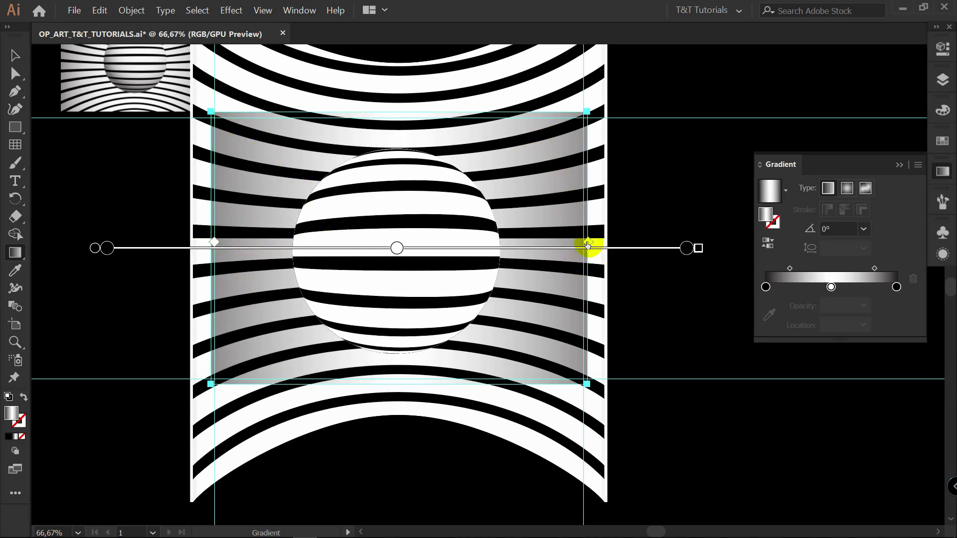
Inspect the shaded background cropped to the artboard in Trim View
key(v)
click(262, 10)
click(282, 73)
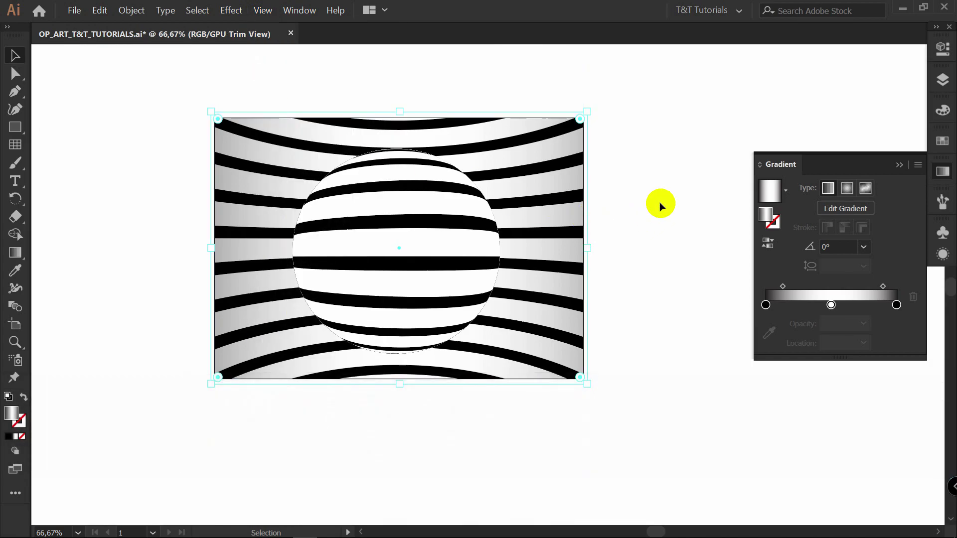
click(570, 214)
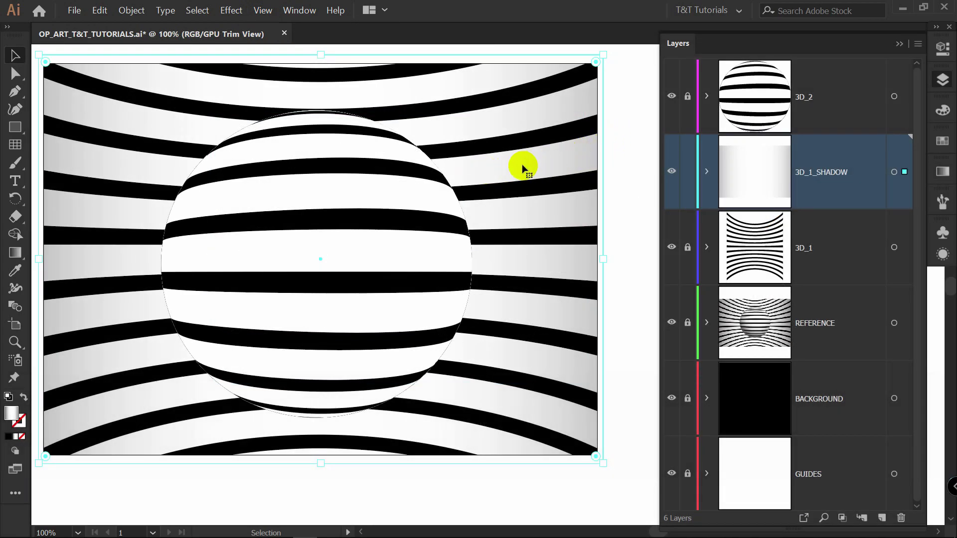
Duplicate the shadow rectangle in front of the original and set the copy's blending mode to Overlay
key(ctrl+c)
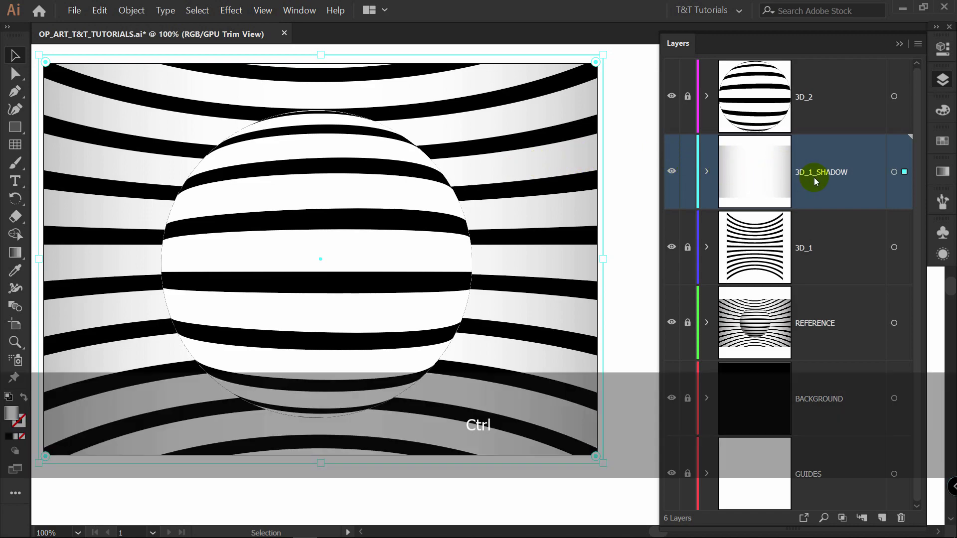
key(ctrl+f)
click(707, 171)
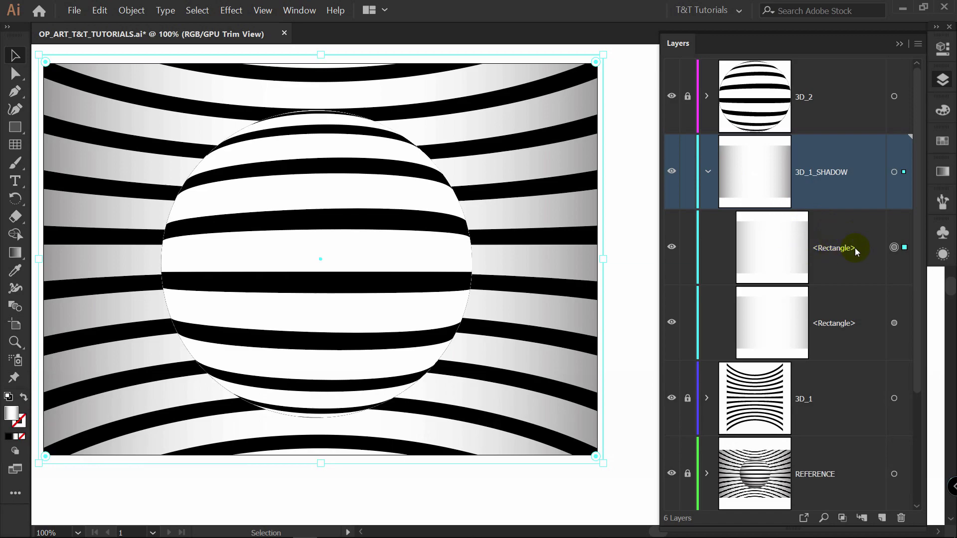
click(942, 48)
click(785, 250)
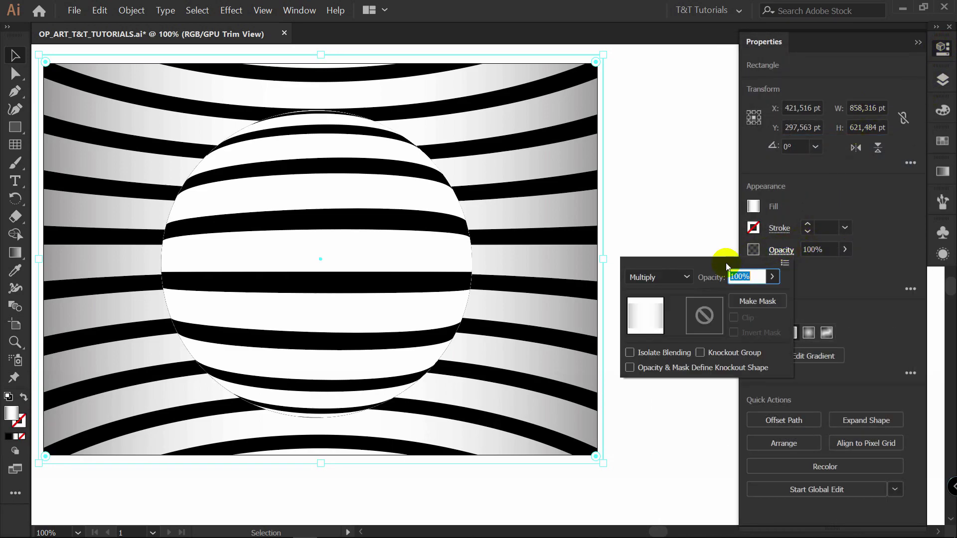
click(681, 277)
click(663, 139)
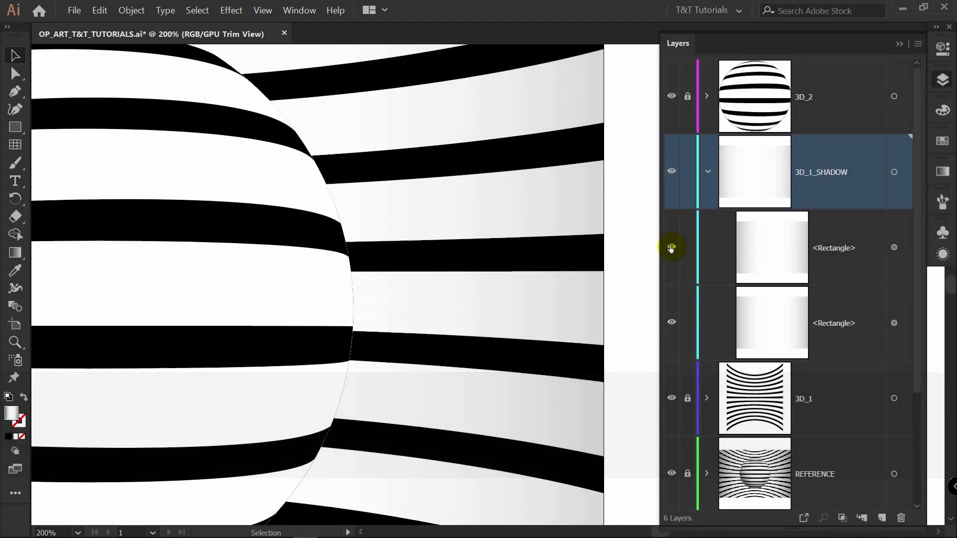
Toggle the visibility of the upper shadow rectangle to compare the background shading with and without it
click(671, 248)
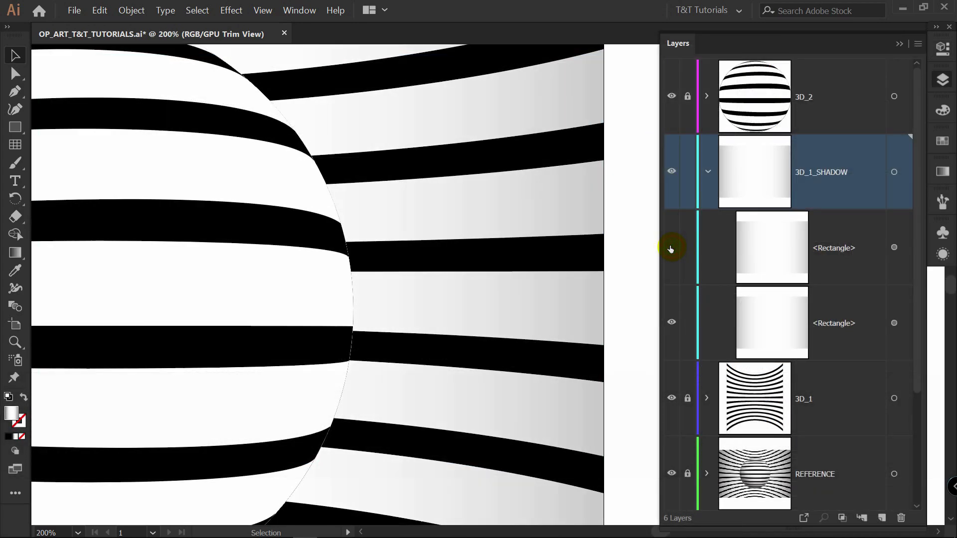
click(671, 248)
click(671, 248)
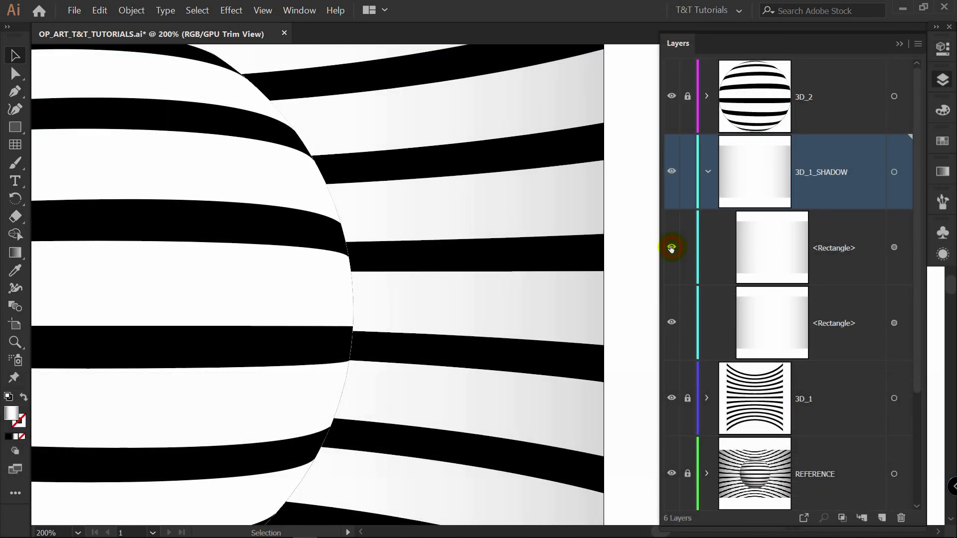
click(671, 249)
click(671, 248)
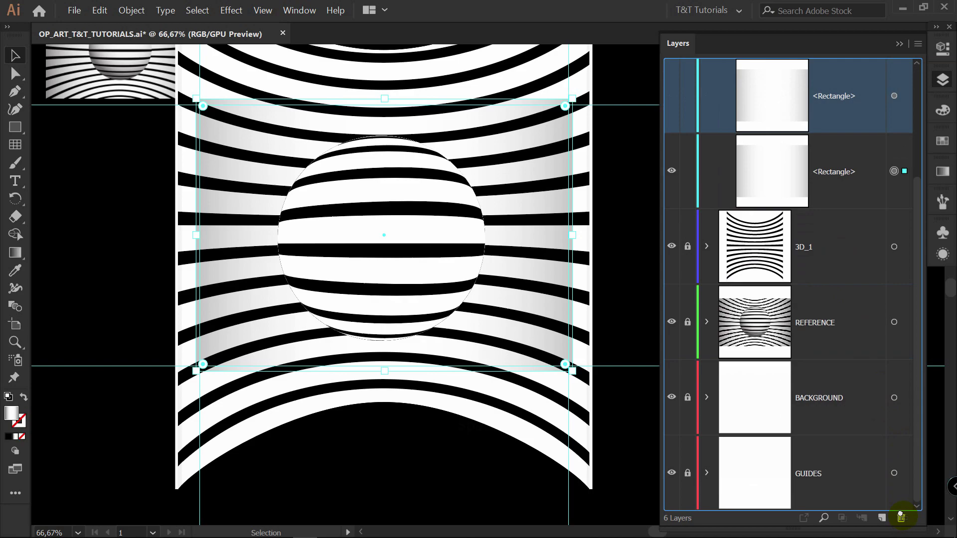
Delete the upper copy of the shadow rectangle and select the remaining one in the 3D_1_SHADOW layer
click(901, 517)
click(835, 164)
scroll(847, 200, up, 1)
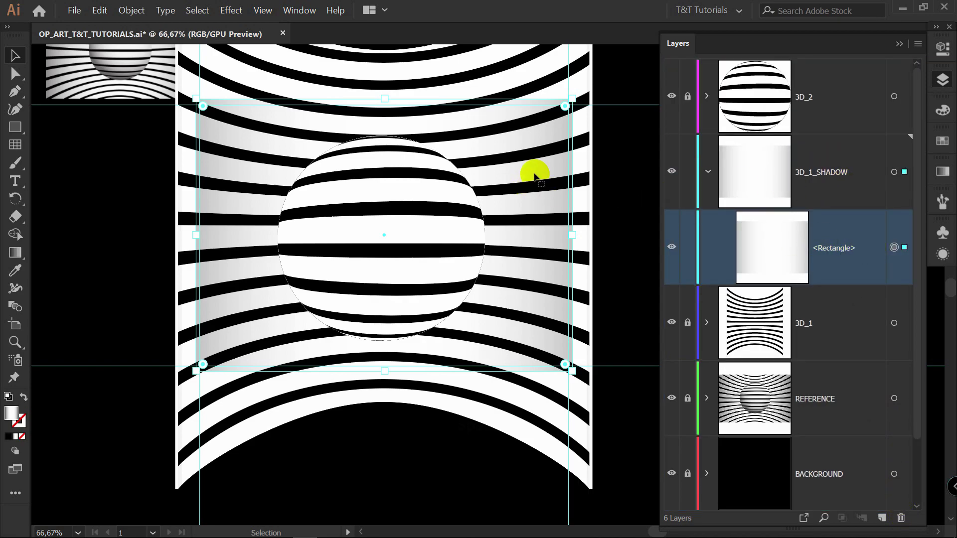
Shorten the shadow rectangle's gradient from both ends to darken the left and right edges of the background
key(g)
key(space)
drag(550, 200, 518, 199)
drag(651, 233, 598, 234)
drag(46, 233, 107, 237)
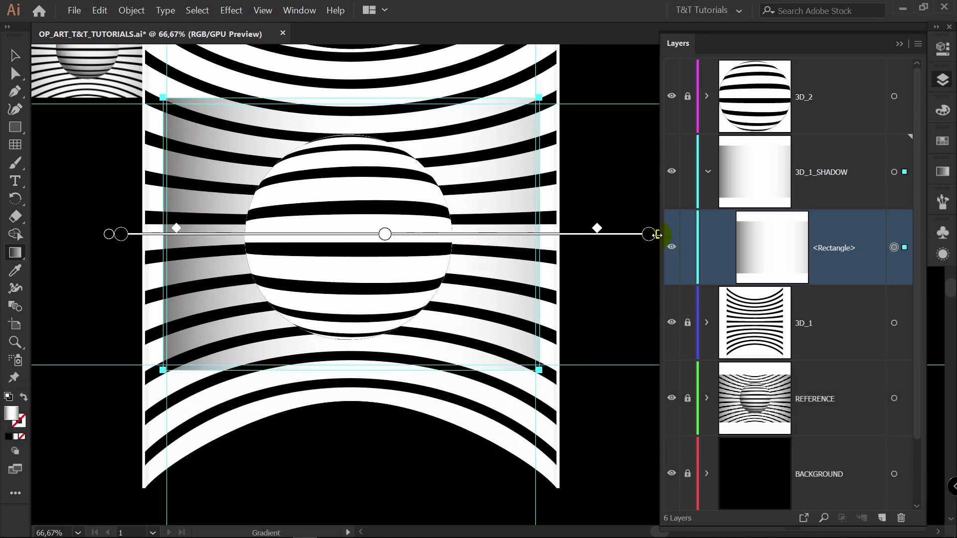
Duplicate the darkened shadow rectangle in front and set the copy's blending mode to Overlay
key(ctrl+c)
key(ctrl+f)
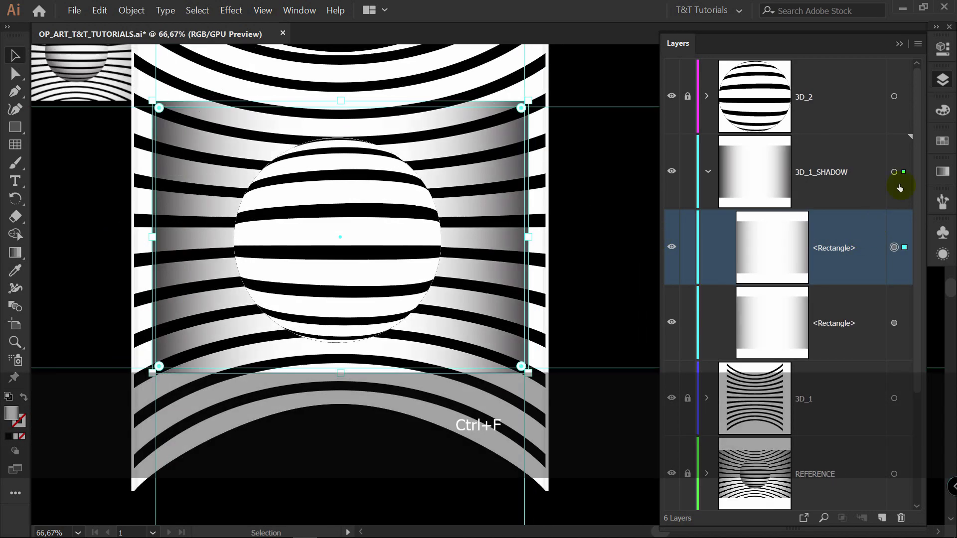
click(942, 48)
click(781, 250)
click(658, 277)
click(660, 140)
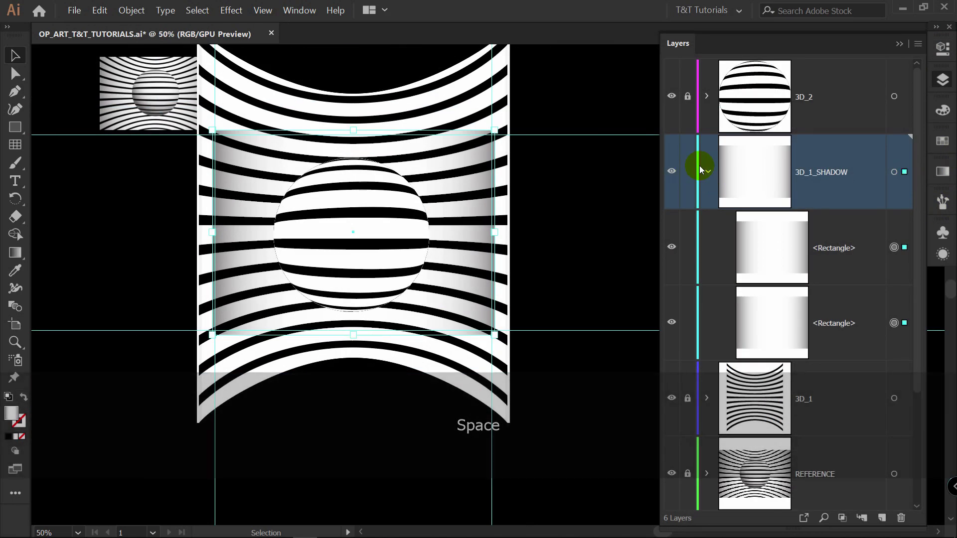
Collapse the 3D_1_SHADOW layer and lower the opacity of both shadow rectangles to 60%
click(699, 166)
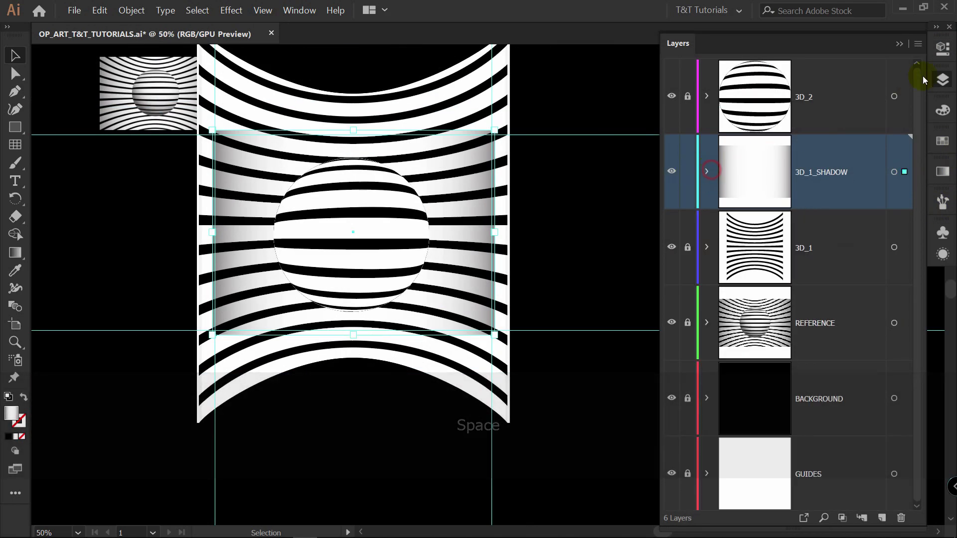
click(945, 54)
drag(831, 265, 821, 268)
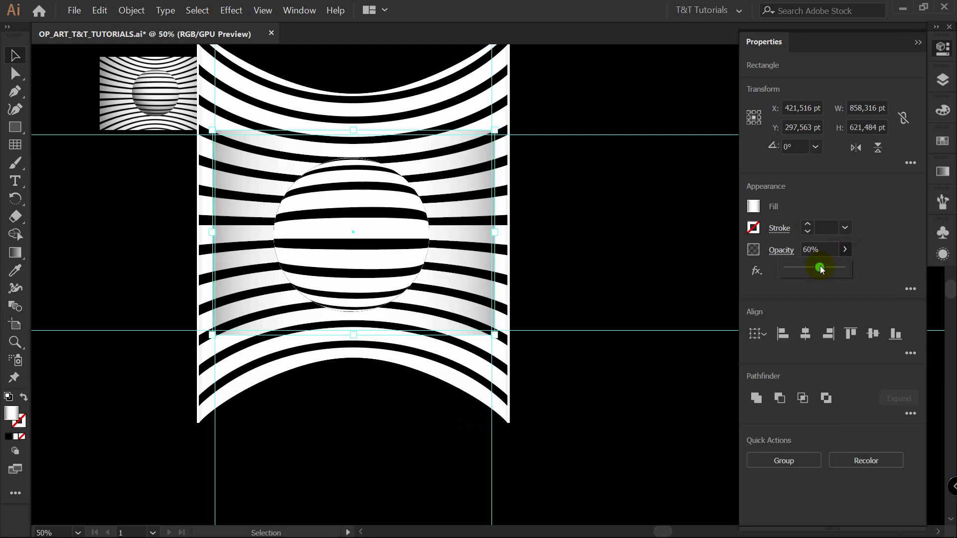
Unlock the 3D_2 layer, select the striped sphere, and add a new layer named 3D_2_SHADOW above it
click(588, 189)
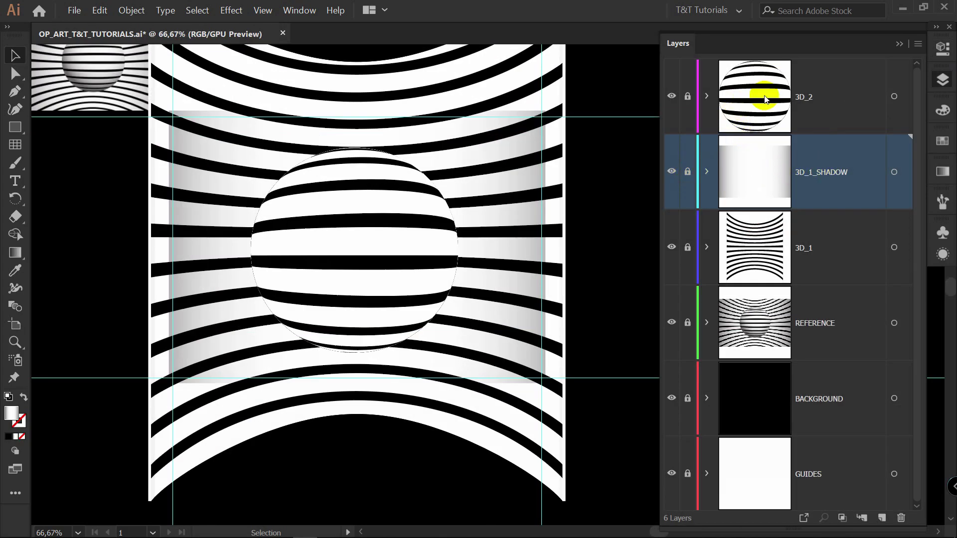
click(794, 93)
ctrl+click(776, 96)
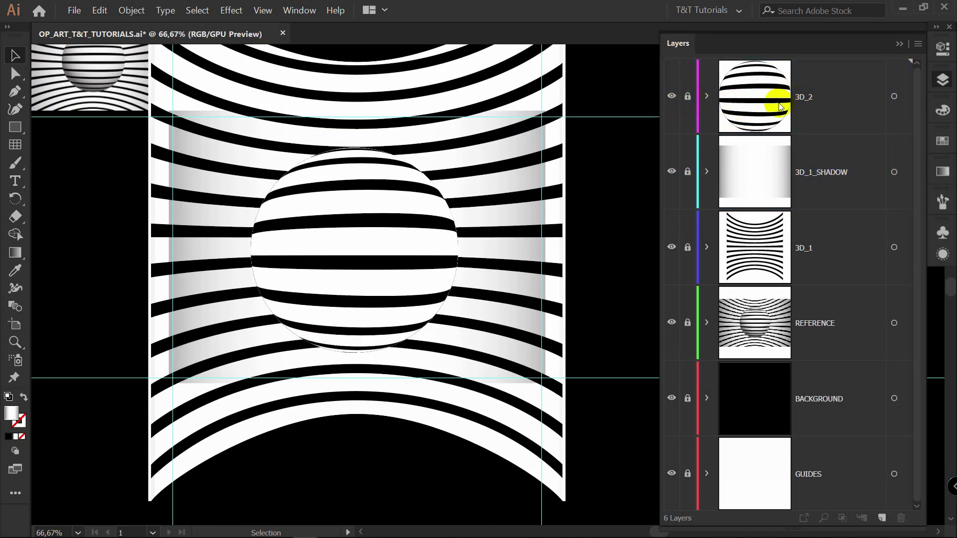
click(442, 196)
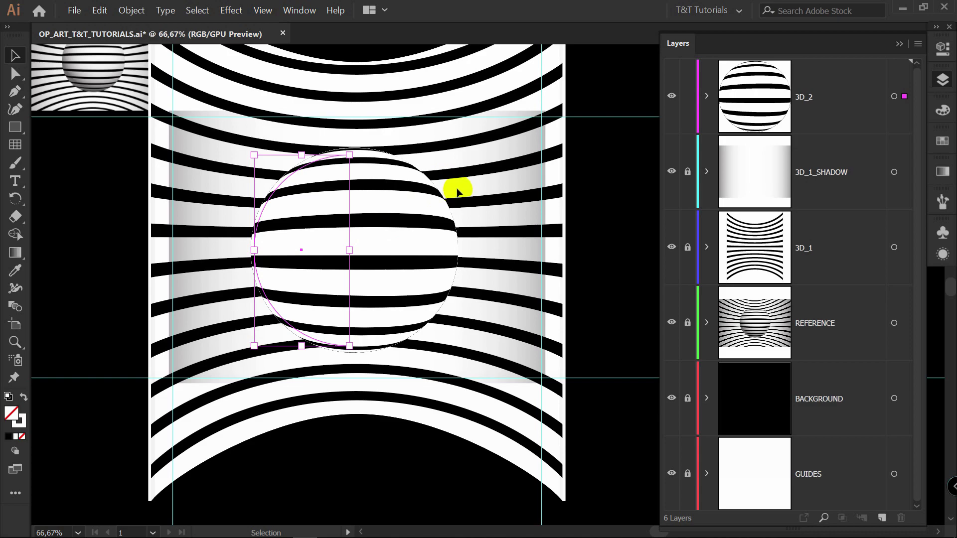
click(882, 518)
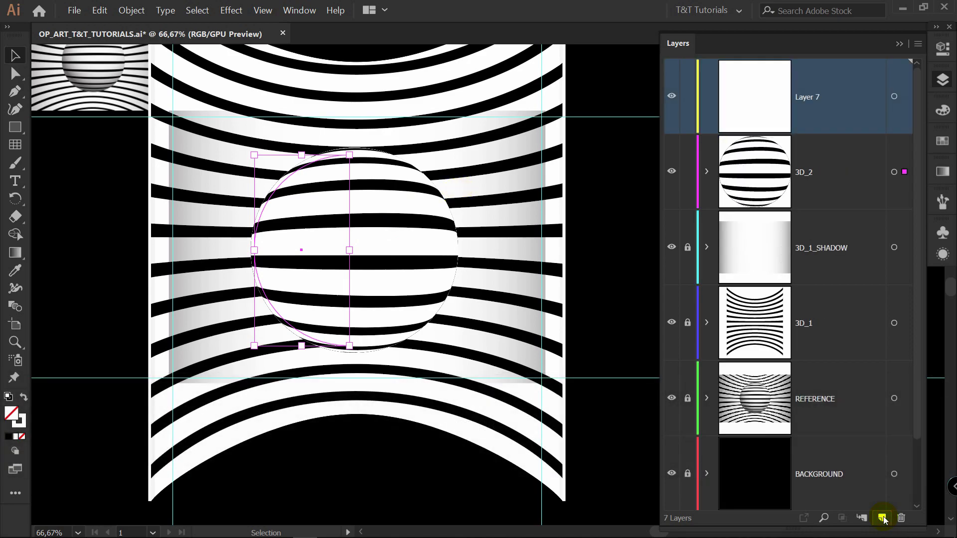
double_click(813, 100)
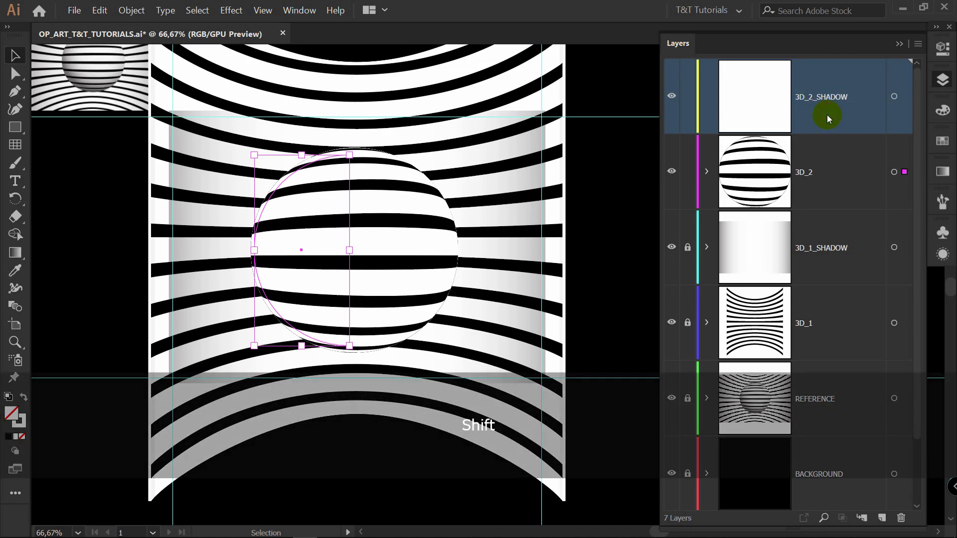
Paste the sphere in place on the 3D_2_SHADOW layer, then expand its appearance and unite its shapes into one solid circle
key(ctrl+shift+v)
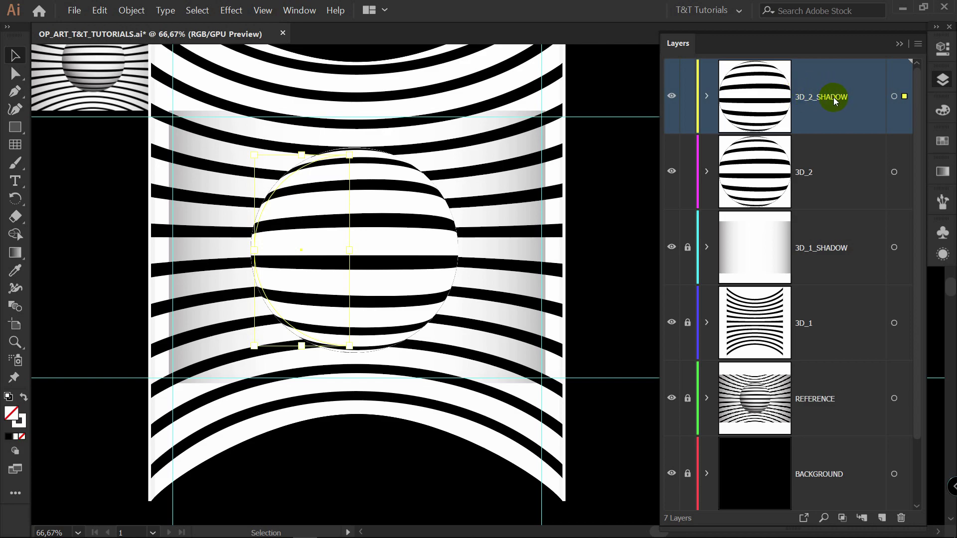
click(131, 10)
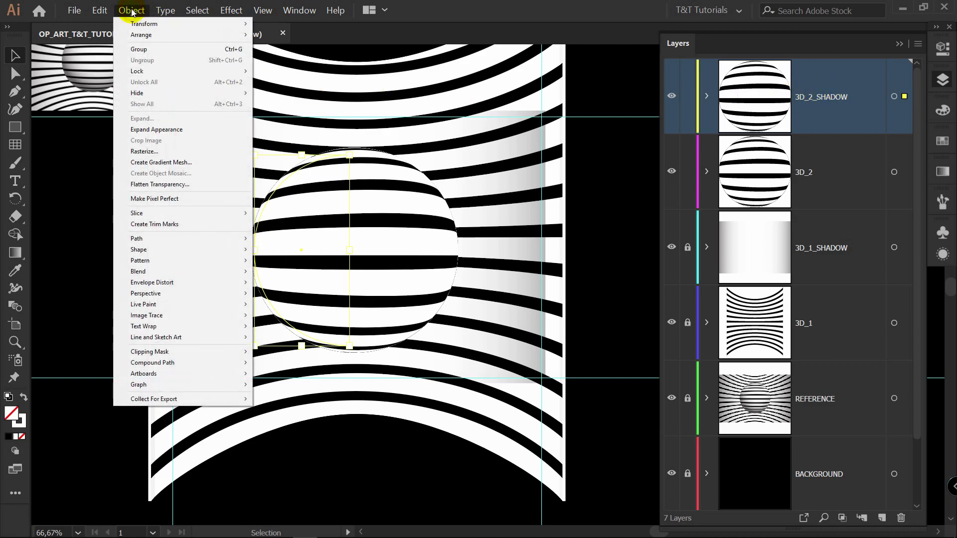
click(142, 130)
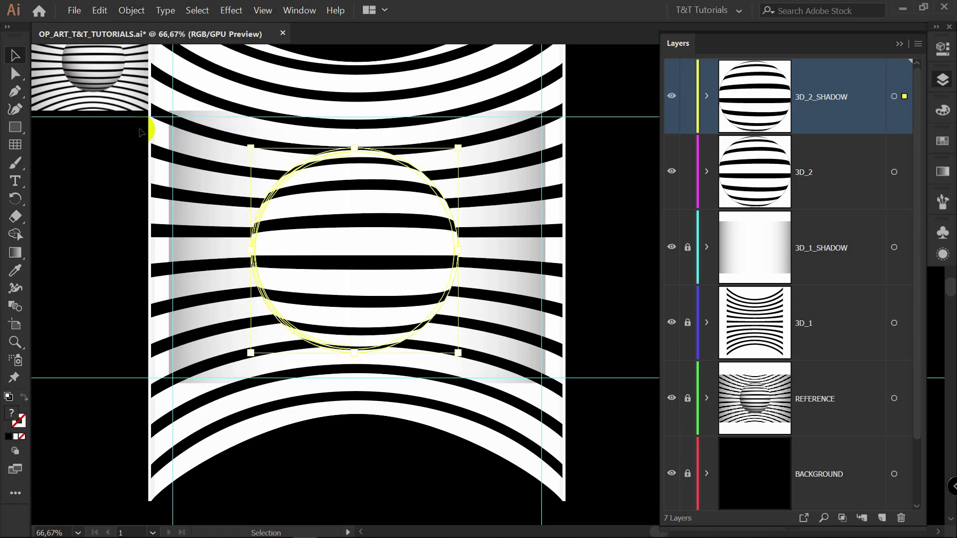
click(942, 48)
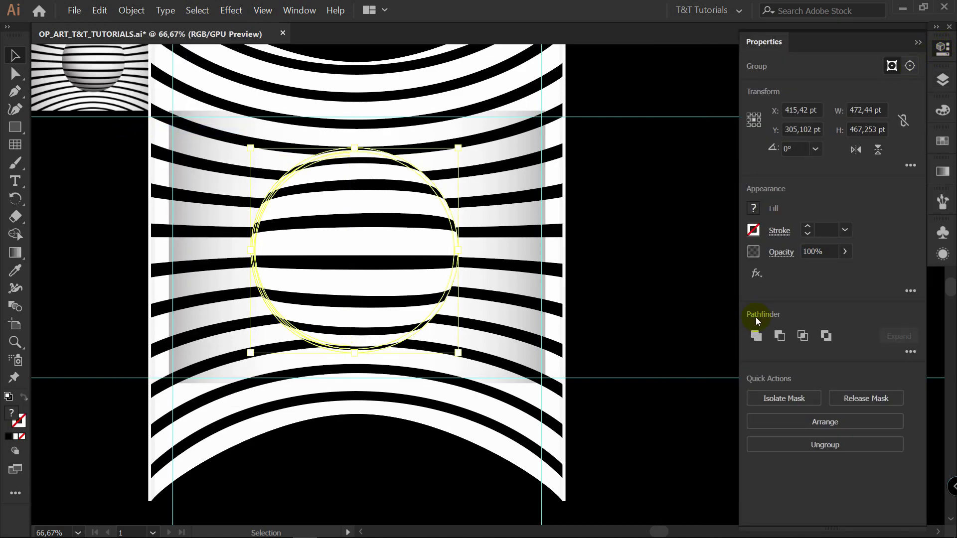
click(756, 336)
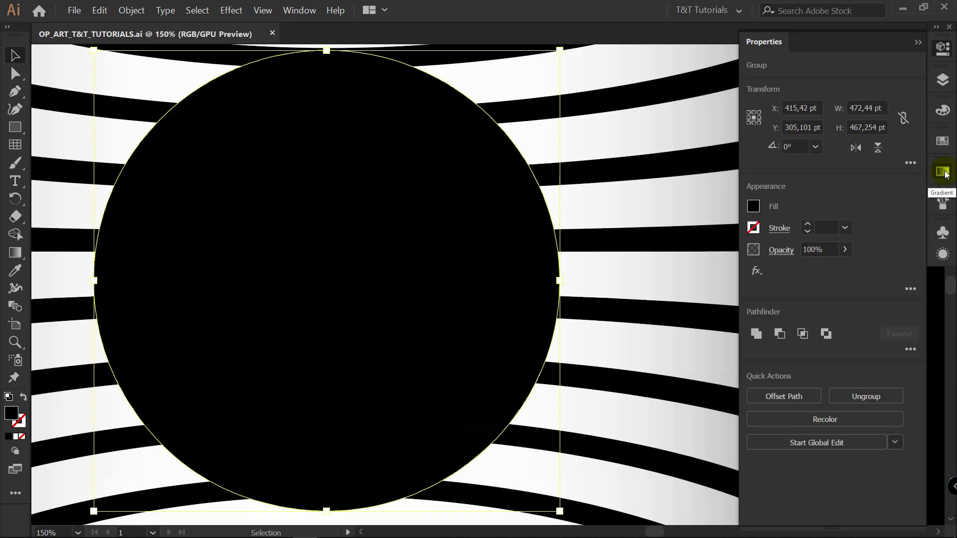
Fill the circle with a radial gradient from white at the centre to black at the edge, removing the extra black stop
click(944, 172)
click(848, 189)
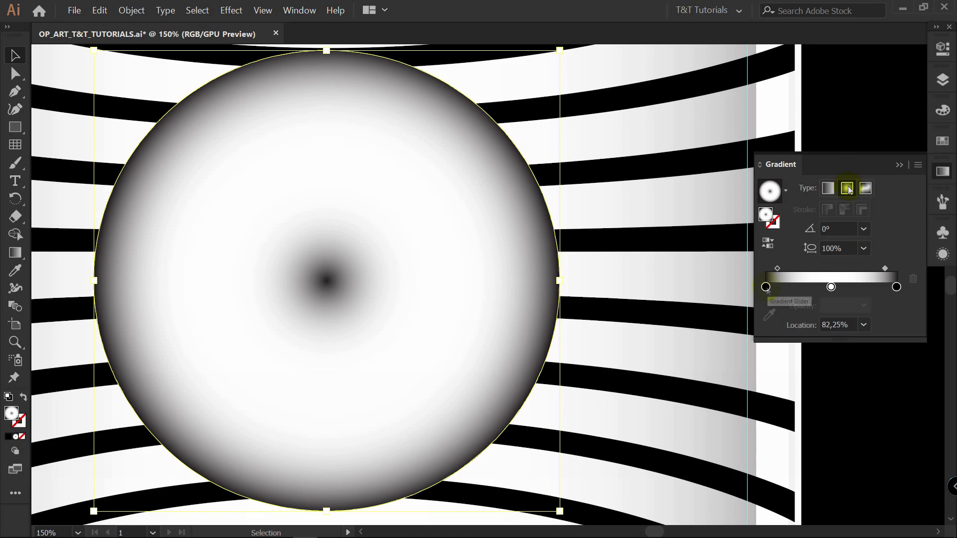
click(766, 288)
mouse_move(767, 287)
mouse_down()
mouse_move(779, 296)
mouse_move(814, 287)
mouse_move(751, 286)
mouse_up()
click(914, 279)
drag(872, 269, 829, 269)
Set the gradient circle's blending mode to Multiply and redraw its gradient from a highlight at the sphere's upper right toward the lower left
click(942, 48)
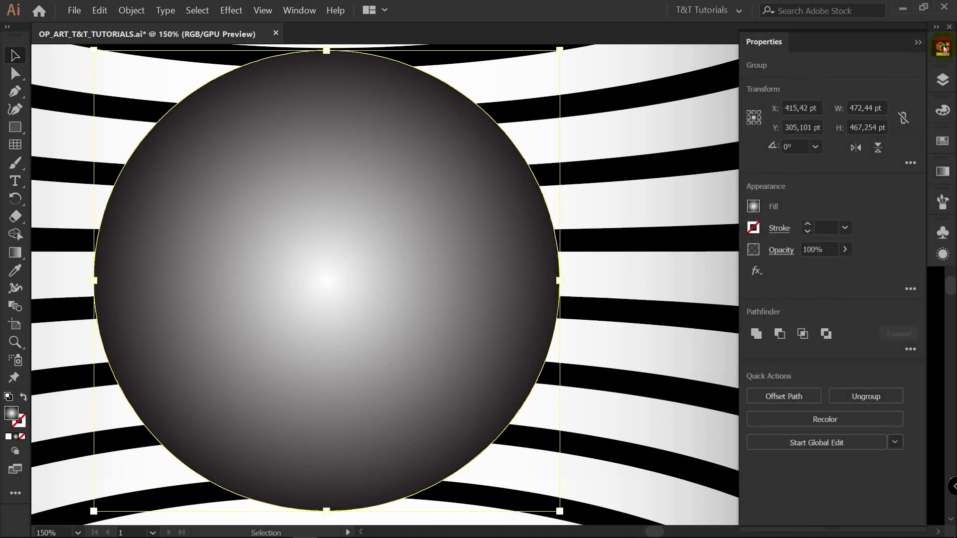
click(790, 253)
click(686, 277)
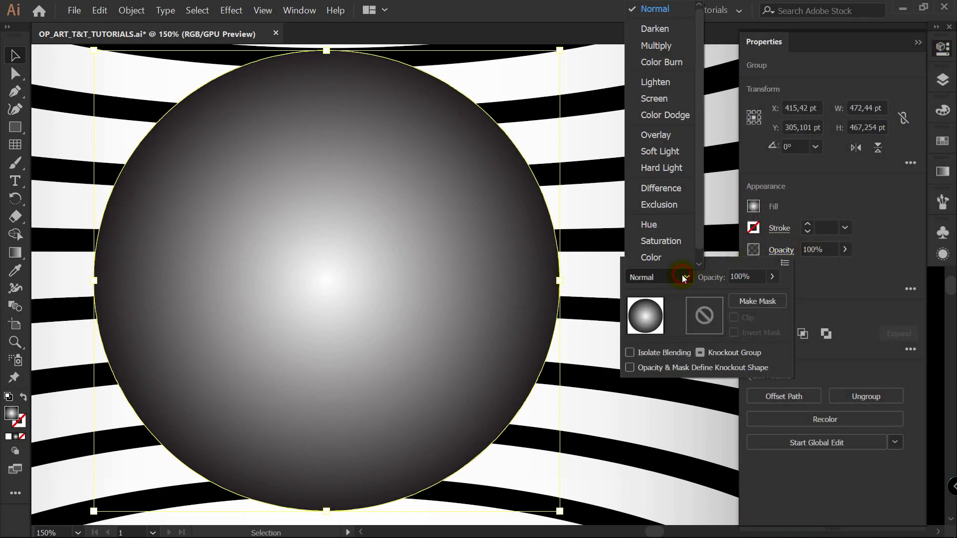
click(654, 8)
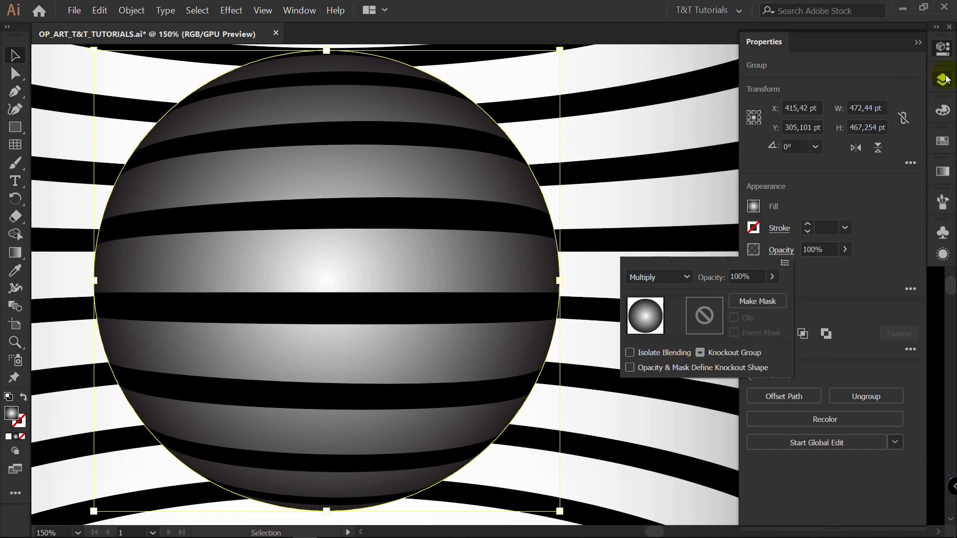
click(942, 79)
key(g)
mouse_move(449, 122)
mouse_down()
mouse_move(278, 325)
mouse_move(189, 388)
mouse_up()
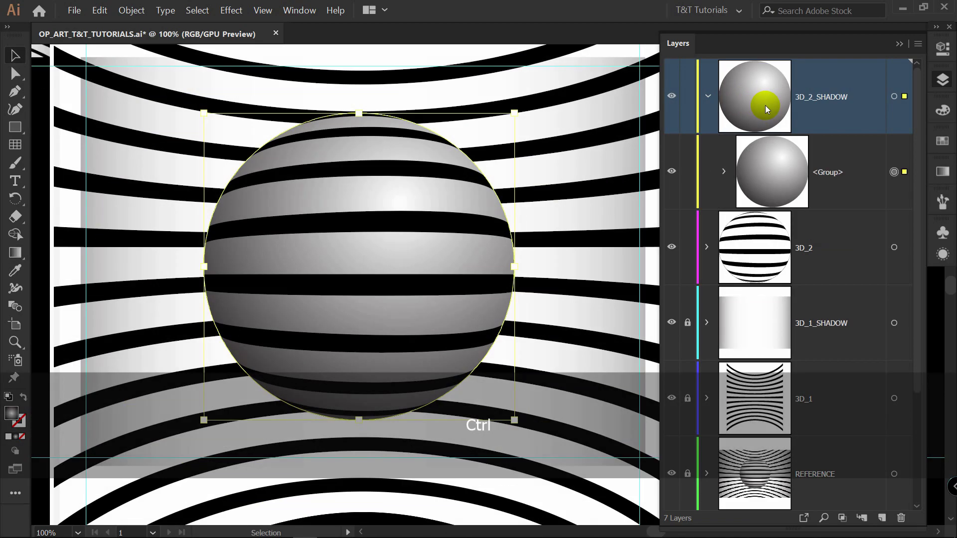
Duplicate the gradient circle in front and set the copy's blending mode to Soft Light
key(ctrl+c)
key(ctrl+f)
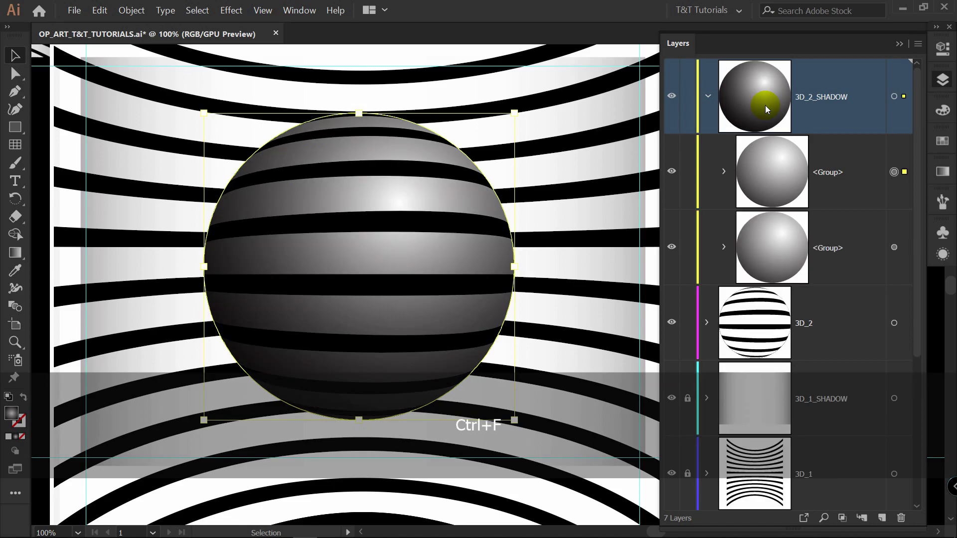
click(780, 250)
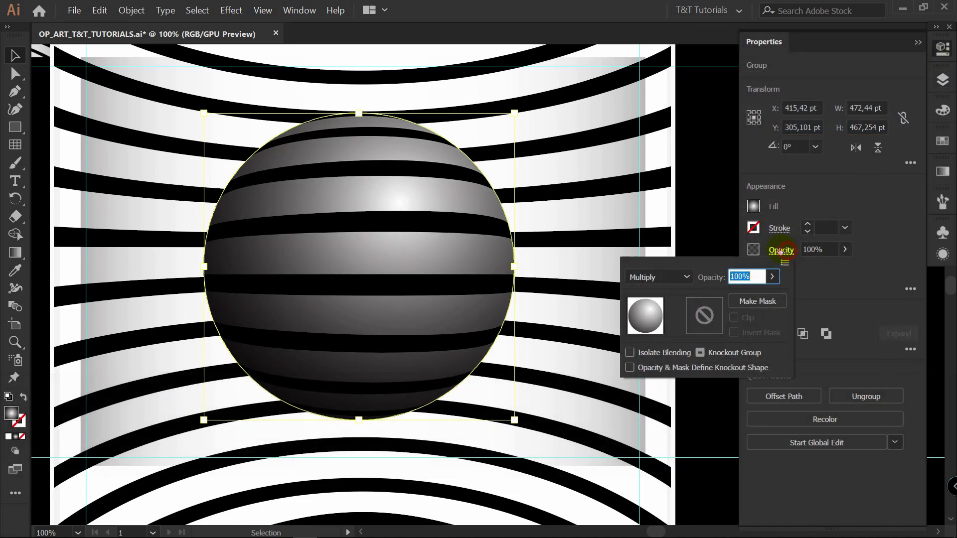
click(670, 278)
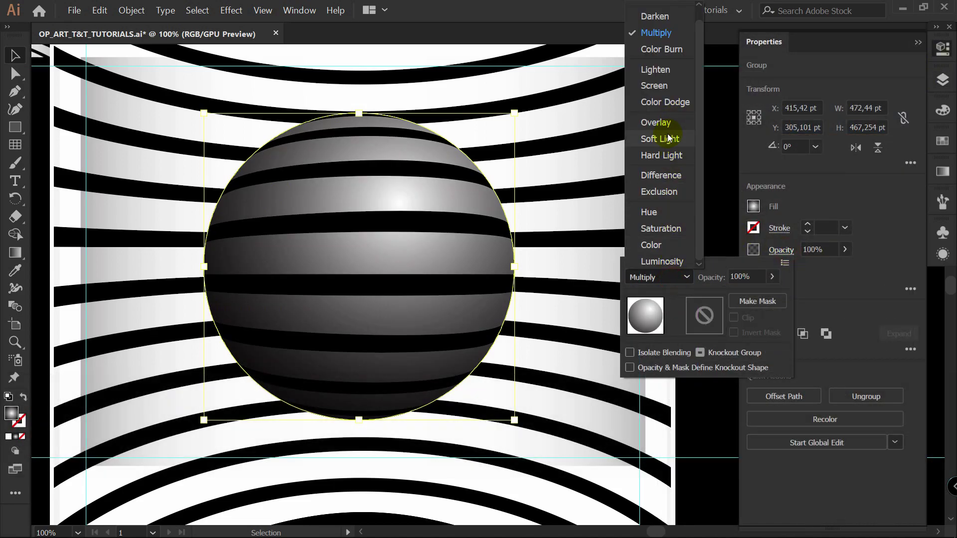
click(662, 138)
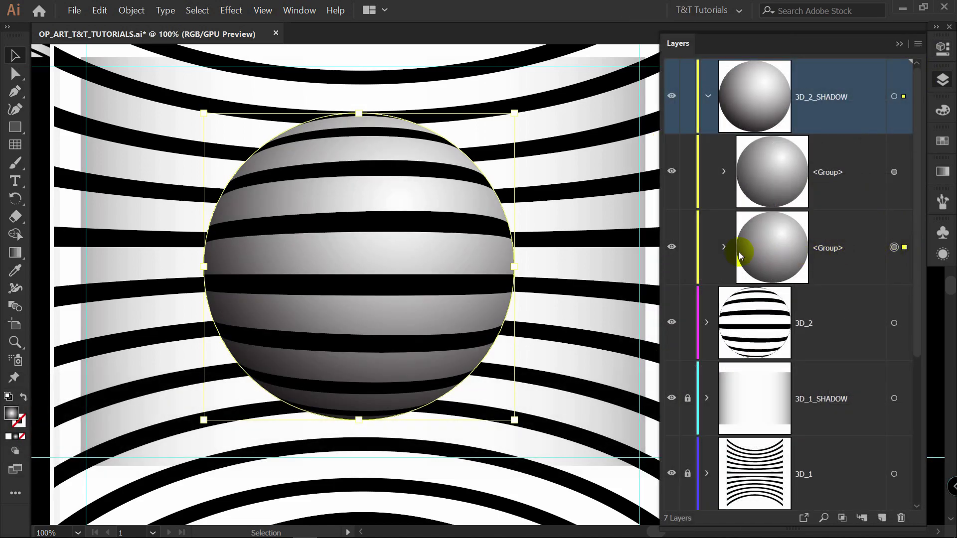
Reduce the opacity of the lower gradient circle and compare the sphere with the upper circle hidden and shown
click(945, 55)
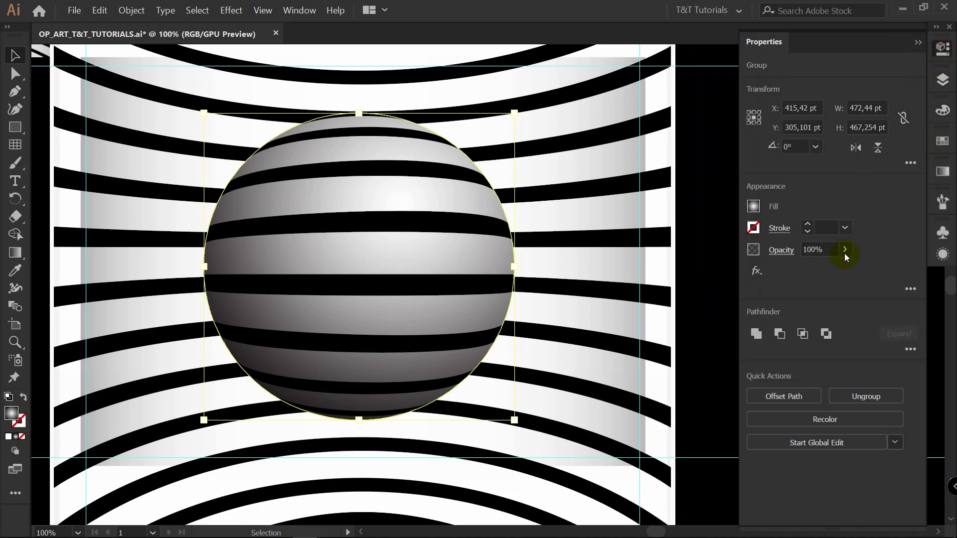
drag(825, 269, 808, 266)
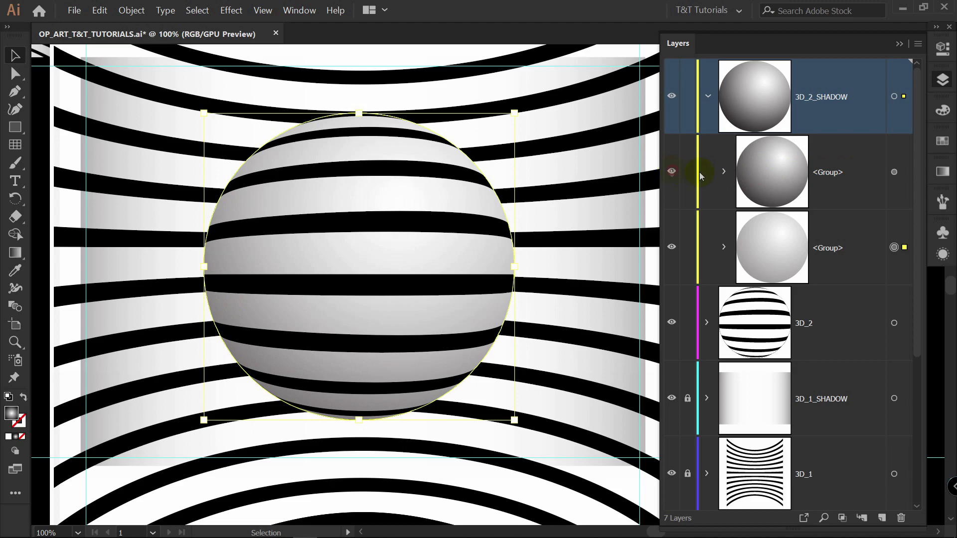
click(671, 171)
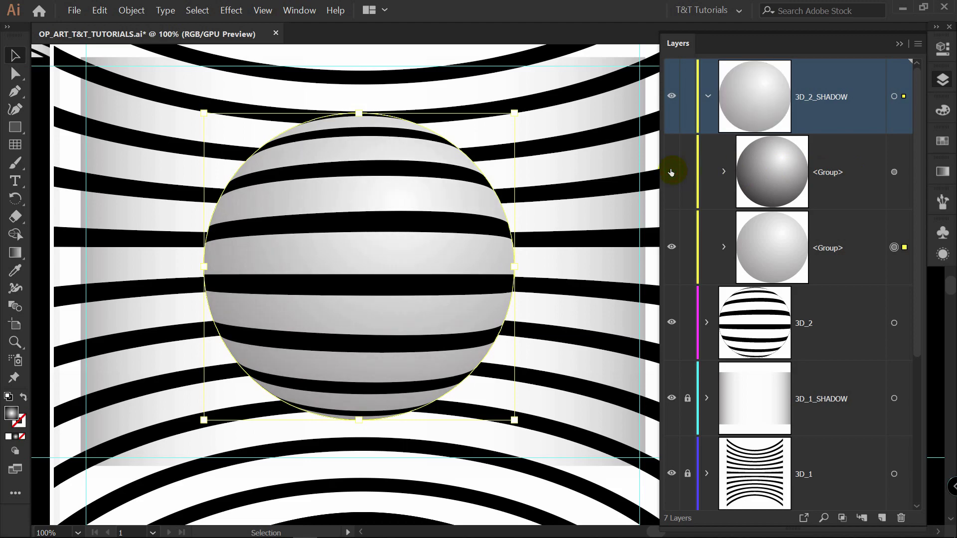
click(672, 171)
click(671, 171)
click(672, 171)
click(672, 172)
click(672, 172)
Preview the artwork cropped to the artboard in Trim View and switch back to the full view
scroll(485, 165, down, 2)
click(634, 177)
key(space)
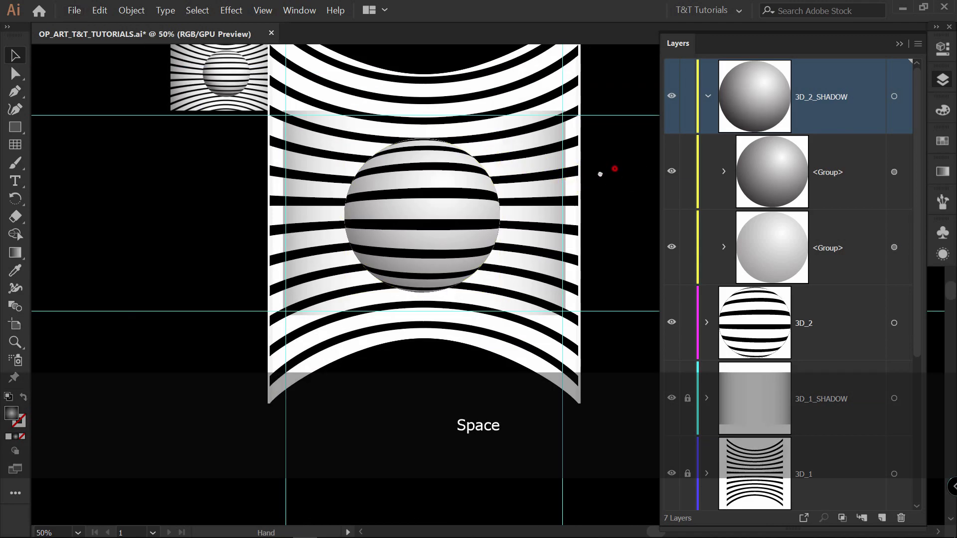
drag(605, 171, 573, 195)
click(261, 9)
click(292, 70)
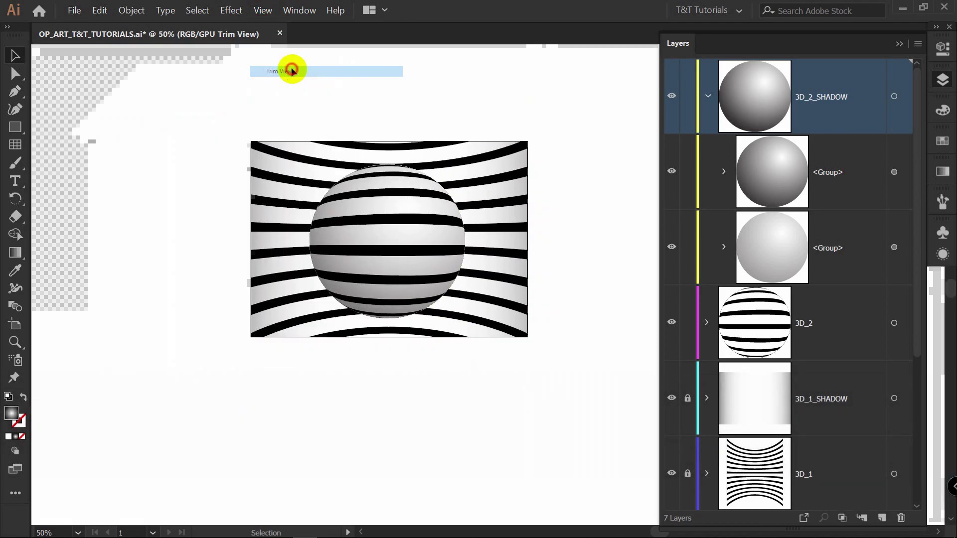
scroll(418, 94, down, 3)
scroll(421, 97, up, 3)
click(263, 10)
click(280, 72)
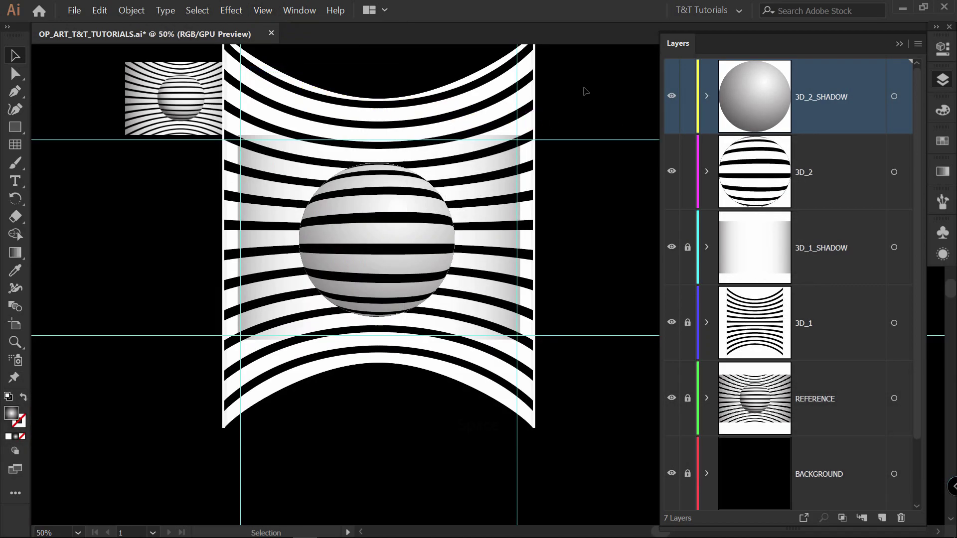
Unlock the 3D_1_SHADOW and 3D_1 layers and nest all four 3D layers inside a new layer named OP_ART
drag(687, 246, 687, 317)
click(882, 517)
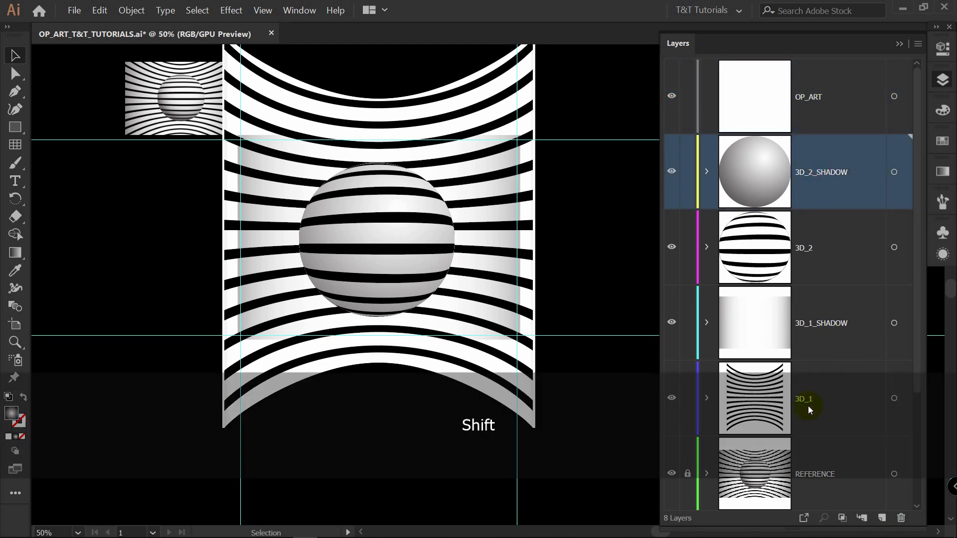
shift+click(807, 406)
drag(812, 176, 813, 99)
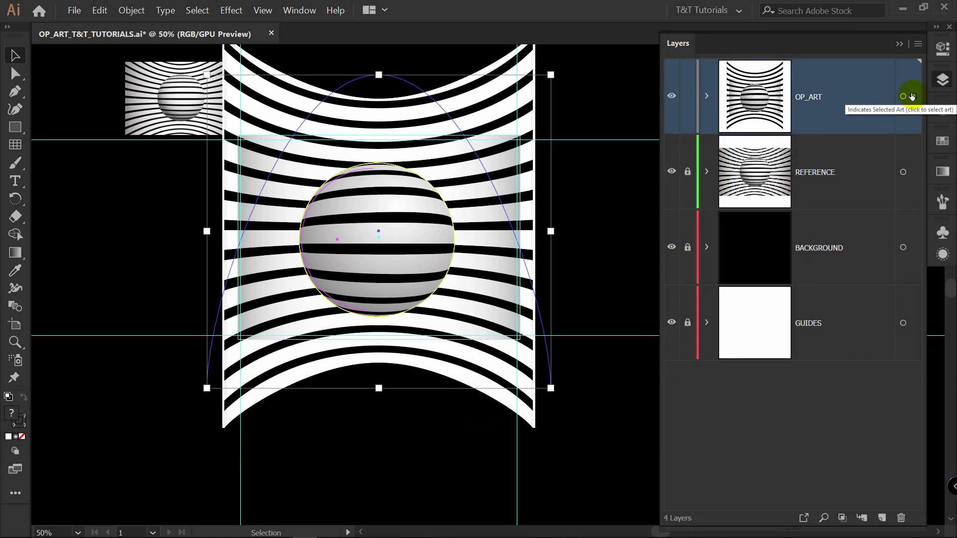
Duplicate the OP_ART layer with all its sublayers and collapse the copy
drag(880, 102, 886, 442)
drag(880, 510, 881, 517)
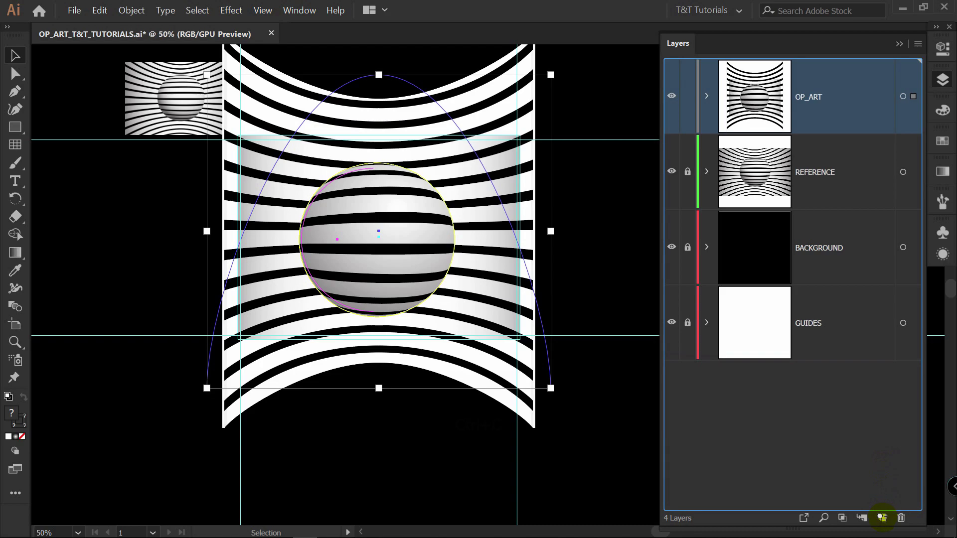
click(808, 175)
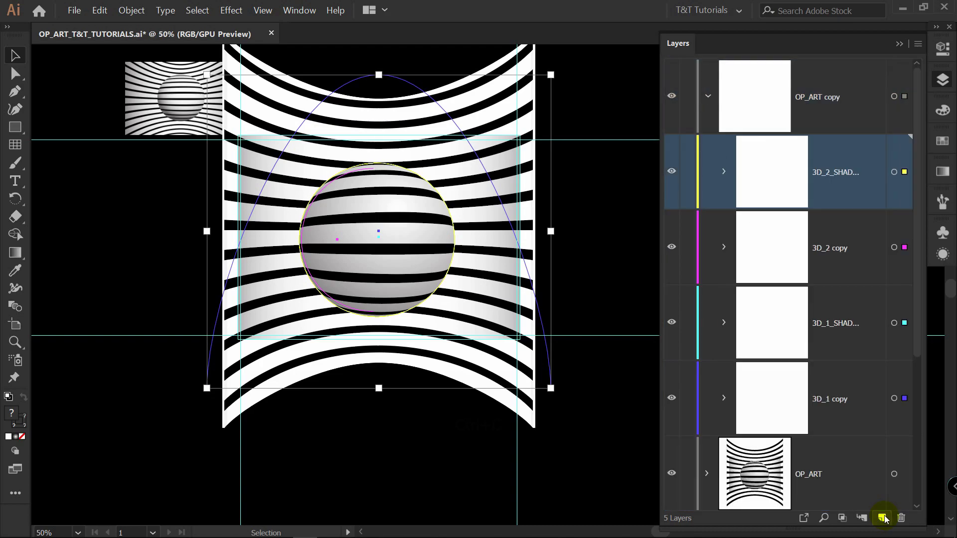
Rename the original OP_ART layer as OP_ART_BACKUP, hide it, and deselect the artwork
double_click(823, 172)
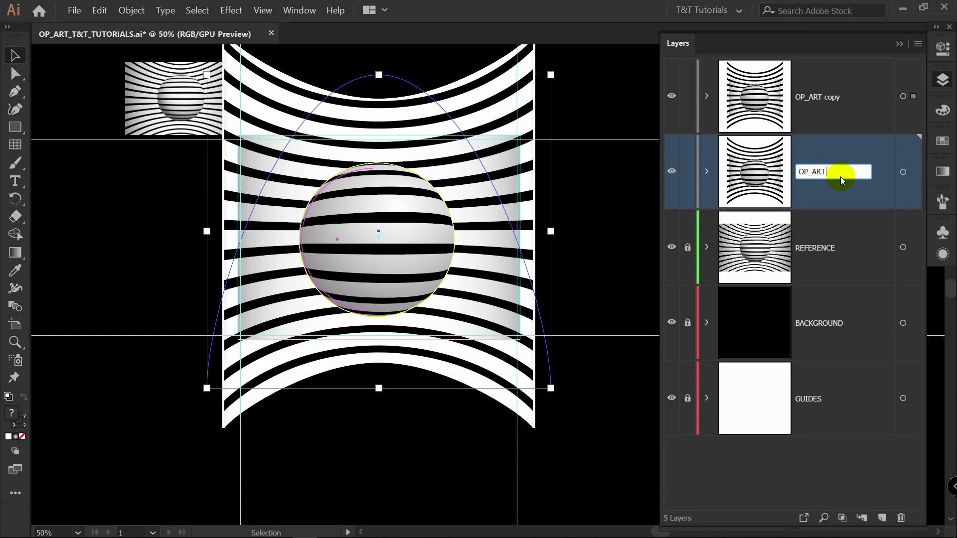
text(_BACKUP)
key(Return)
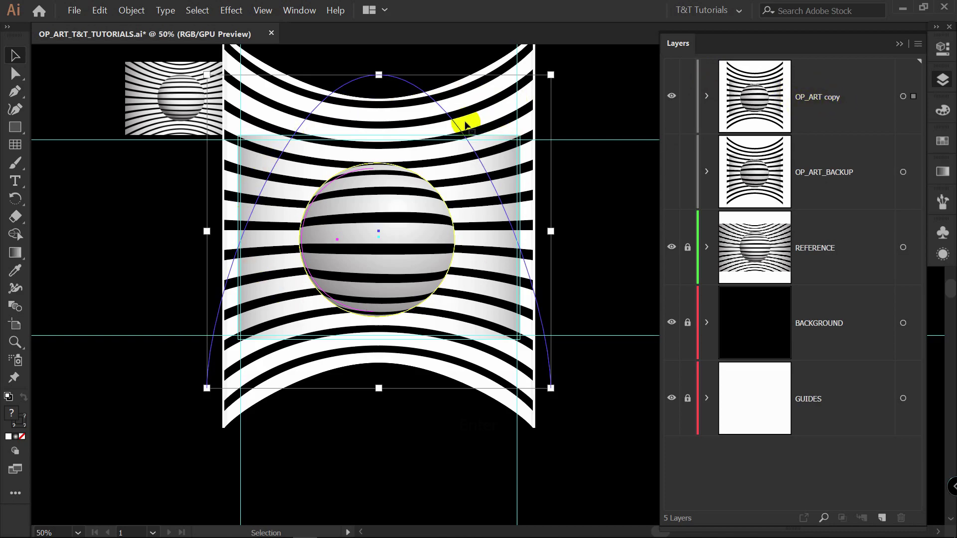
click(807, 181)
click(598, 173)
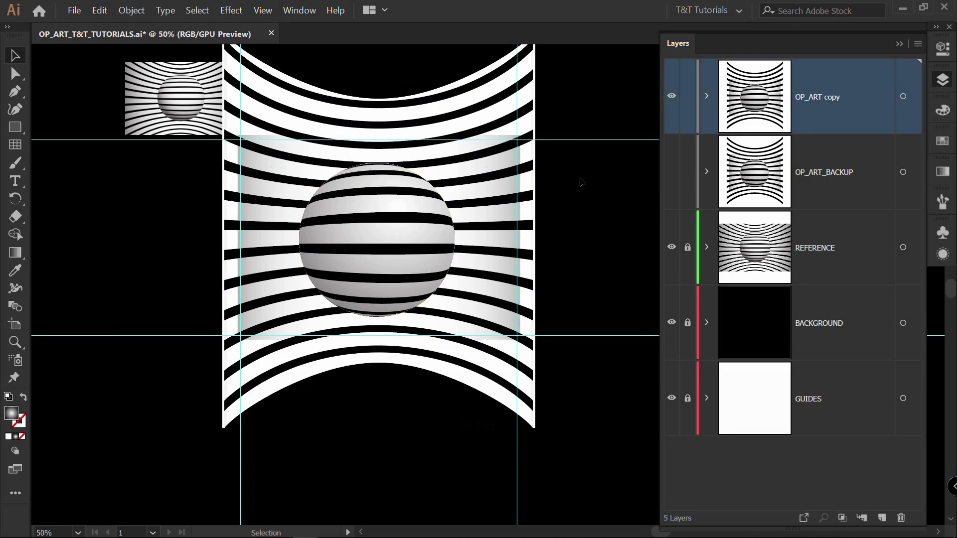
Sample black from the background and draw a rectangle covering the area between the guides on the OP_ART copy layer
key(i)
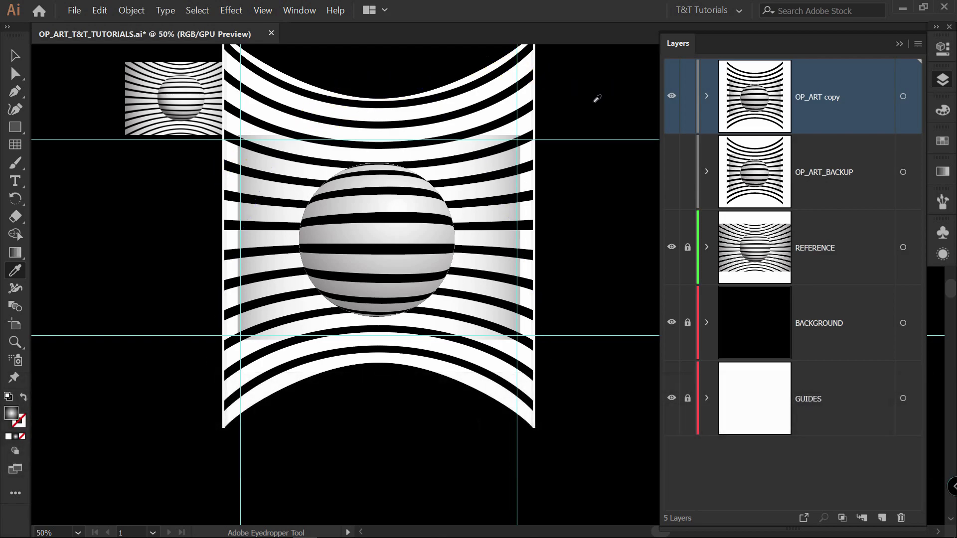
click(577, 98)
key(m)
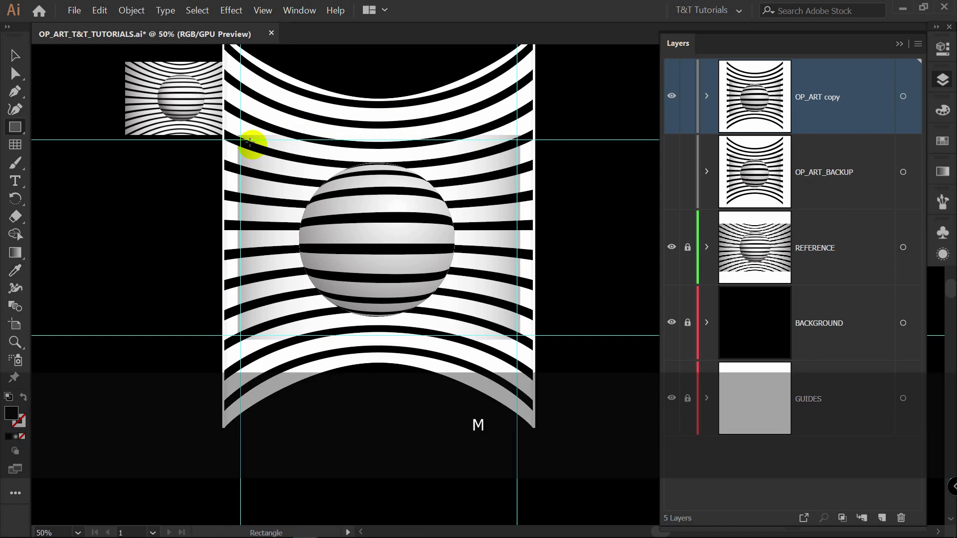
drag(240, 139, 516, 335)
scroll(445, 216, up, 2)
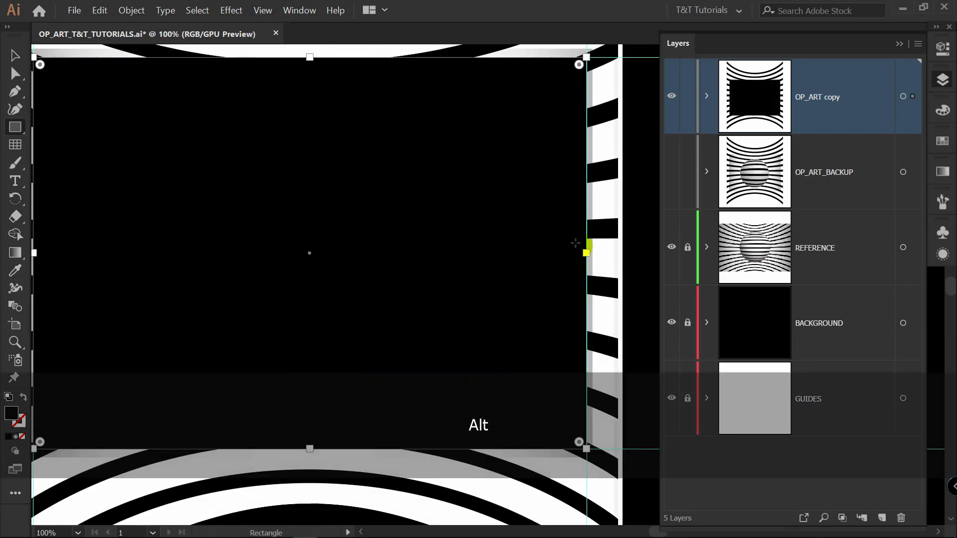
Select all artwork on the OP_ART copy layer and make a clipping mask from the black rectangle
key(v)
click(914, 96)
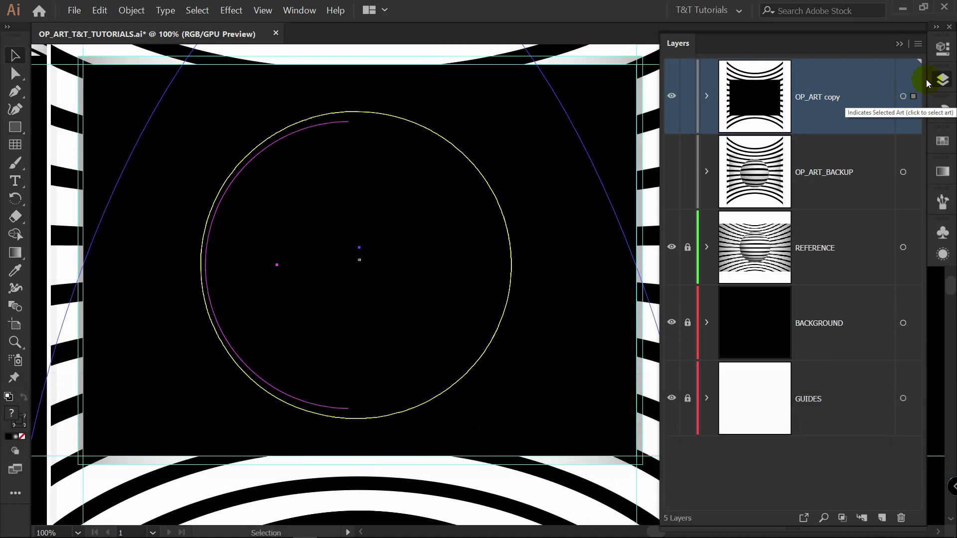
right_click(518, 175)
click(578, 245)
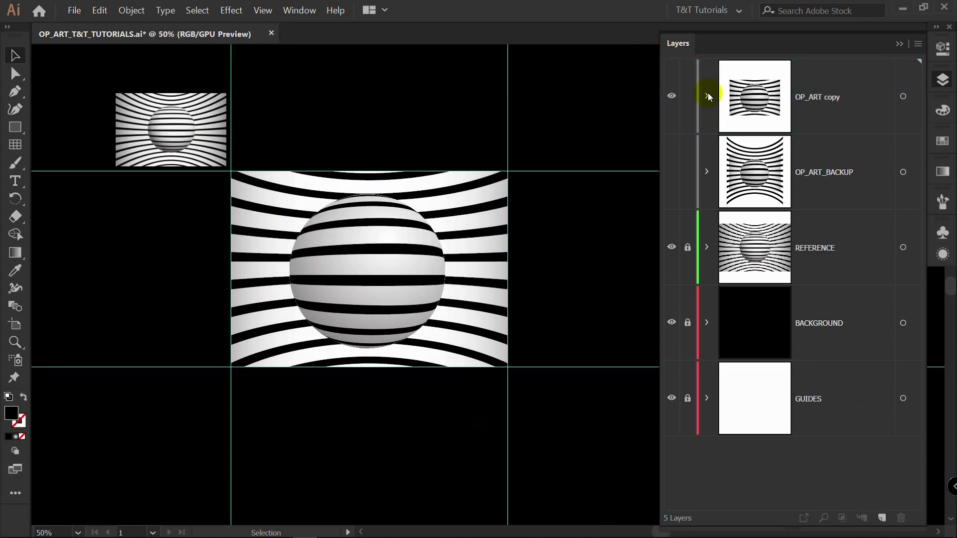
Delete the four empty 3D sublayers inside the OP_ART copy layer, keeping only the clip group
click(708, 94)
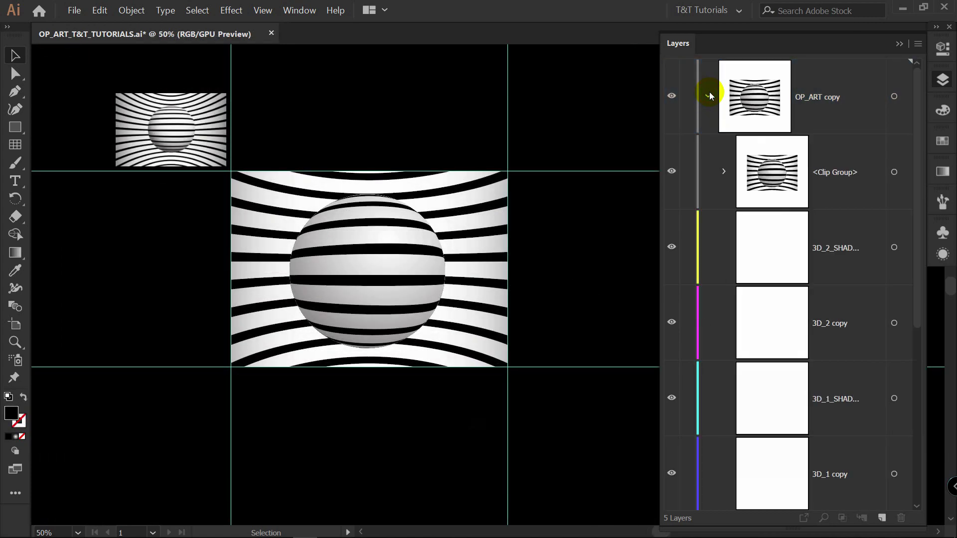
click(846, 252)
key(ctrl+z)
scroll(842, 269, down, 3)
shift+click(842, 254)
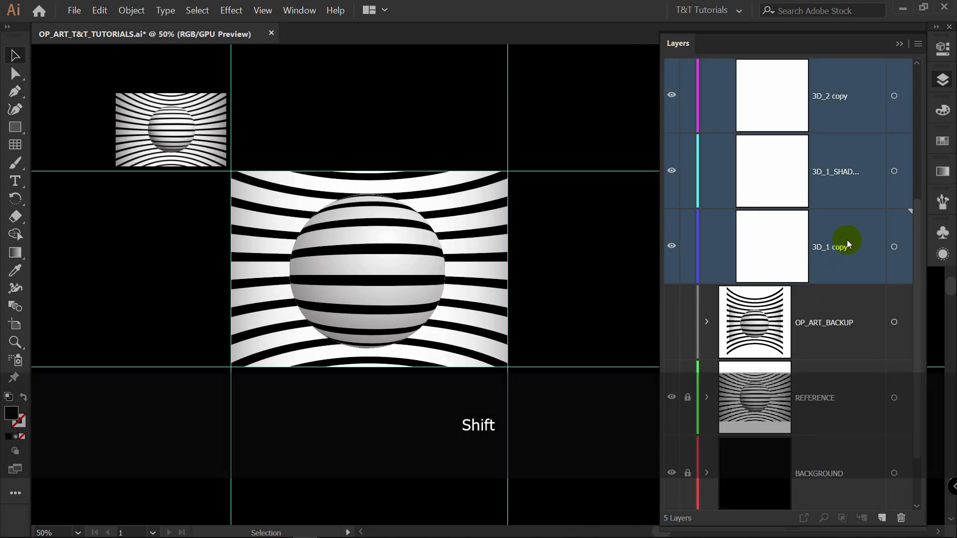
scroll(845, 250, down, 1)
key(Delete)
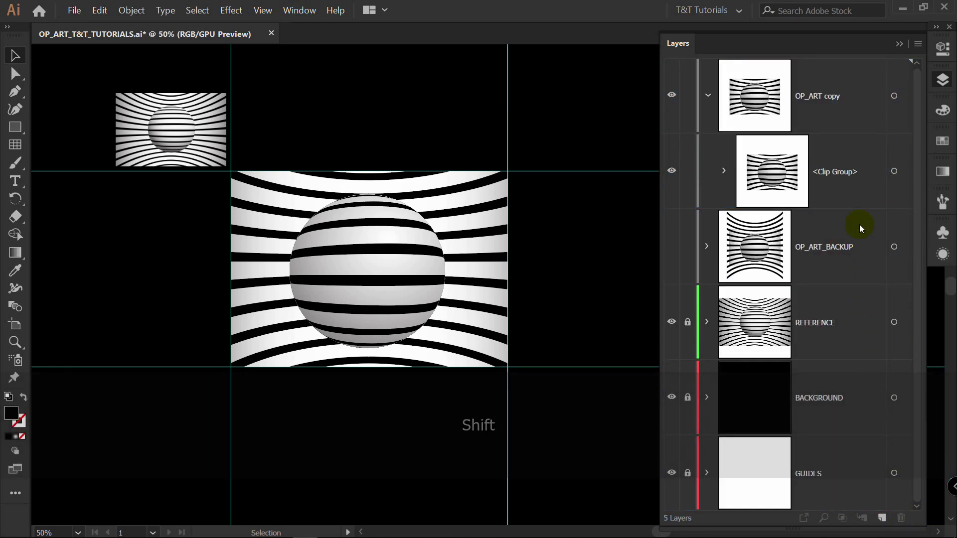
Select the clipping rectangle inside the clip group and resize it so its edges sit slightly inside the guides
click(724, 171)
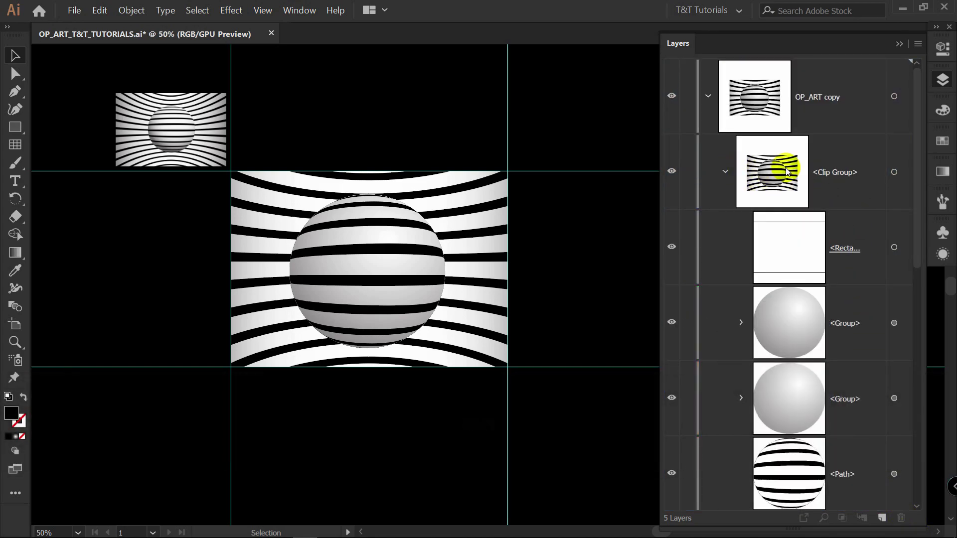
click(905, 249)
drag(369, 170, 370, 184)
scroll(375, 257, up, 1)
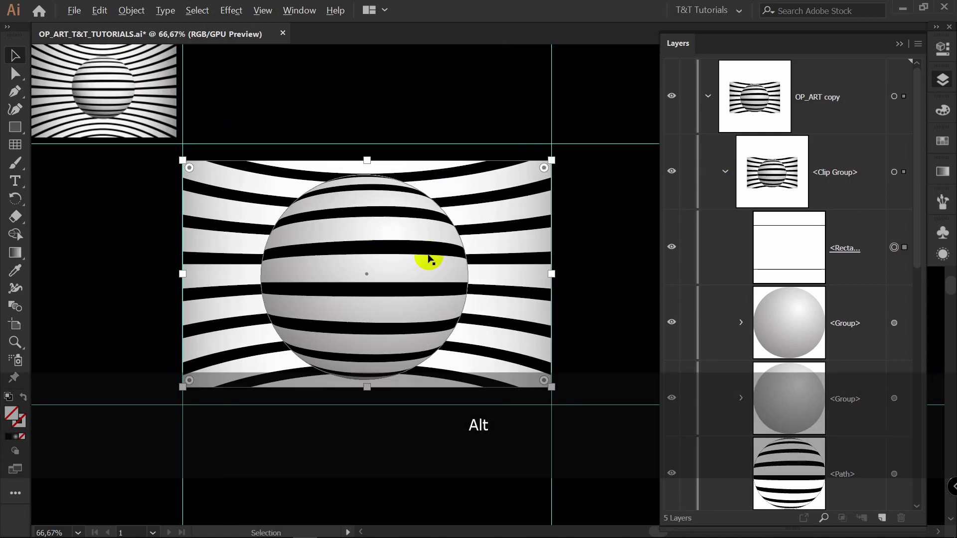
click(605, 282)
click(499, 189)
drag(367, 159, 367, 151)
drag(536, 274, 544, 274)
Try shortening the clipping rectangle and rotating it slightly counterclockwise around the sphere
click(594, 252)
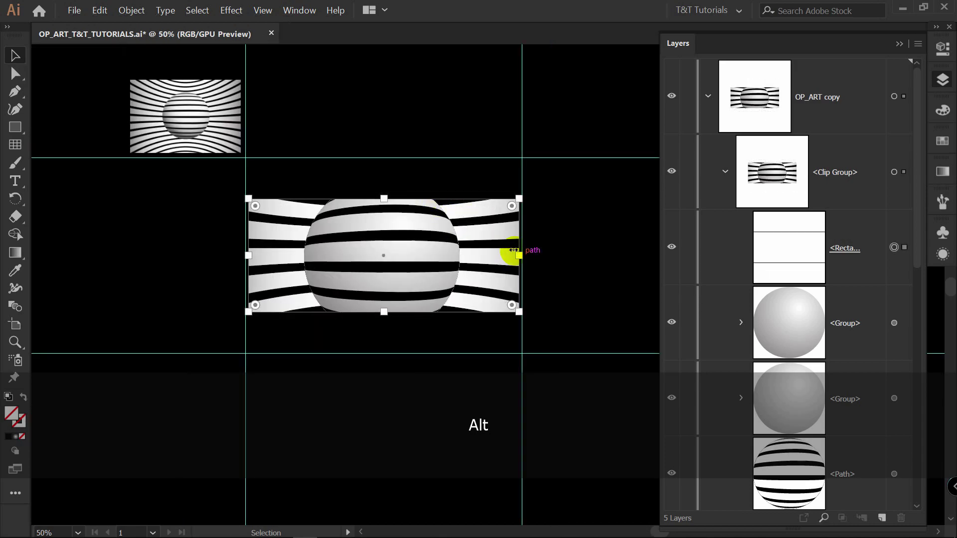
drag(384, 197, 379, 197)
click(583, 190)
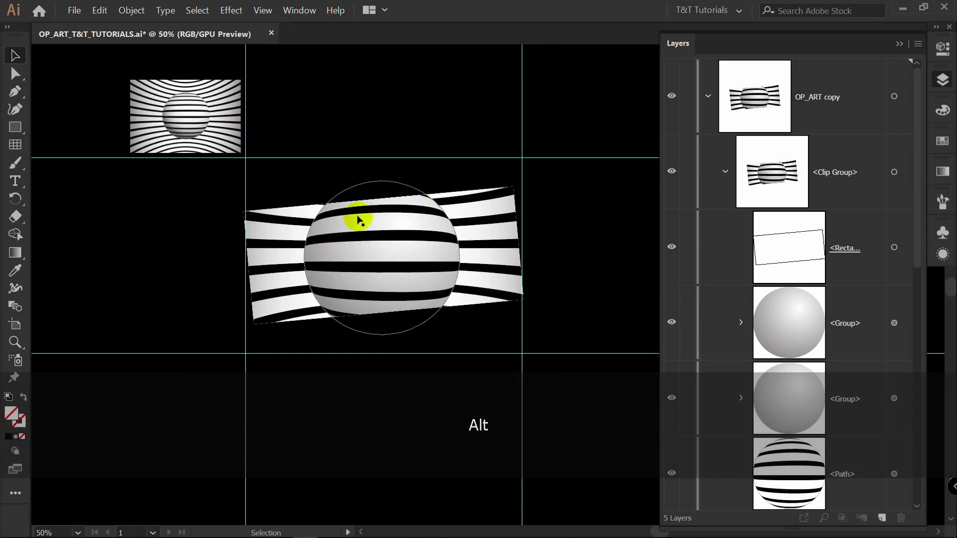
scroll(357, 216, down, 2)
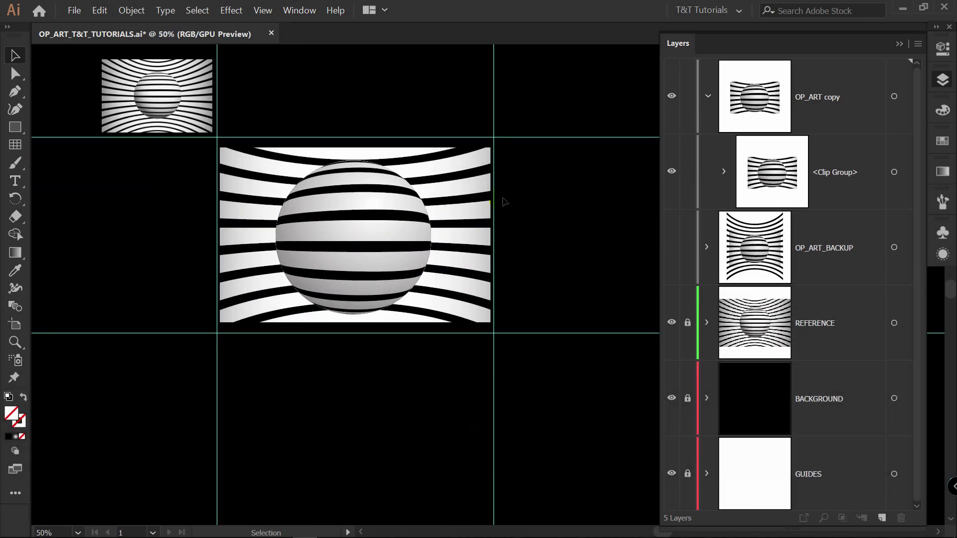
Isolate the clip group, slightly scale the sphere's two shading groups and striped path together, and exit isolation
click(385, 200)
click(386, 198)
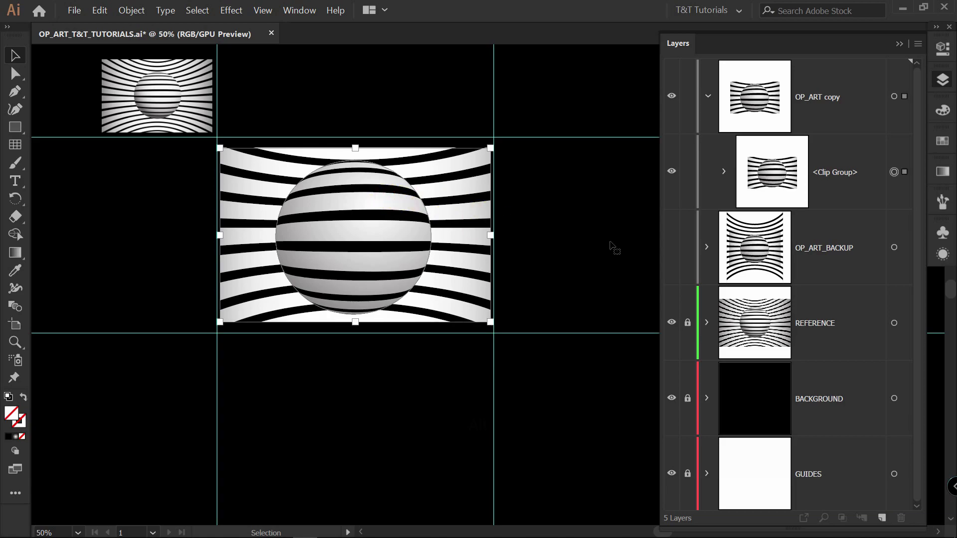
double_click(423, 203)
click(725, 172)
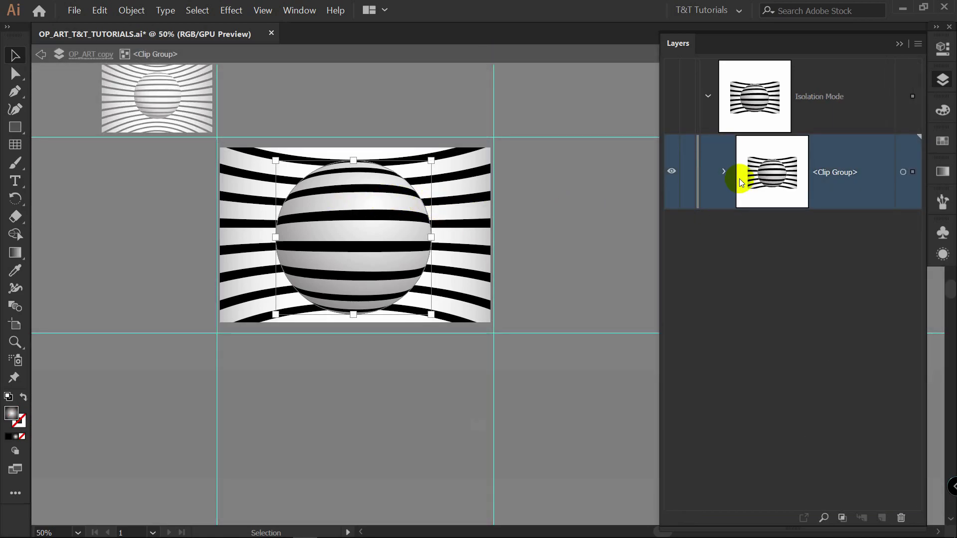
shift+click(895, 247)
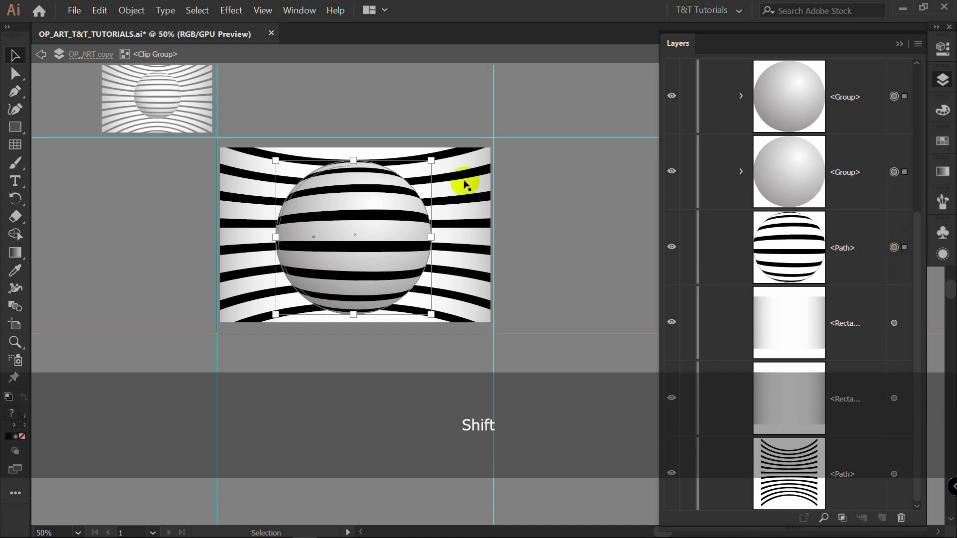
drag(499, 155, 500, 156)
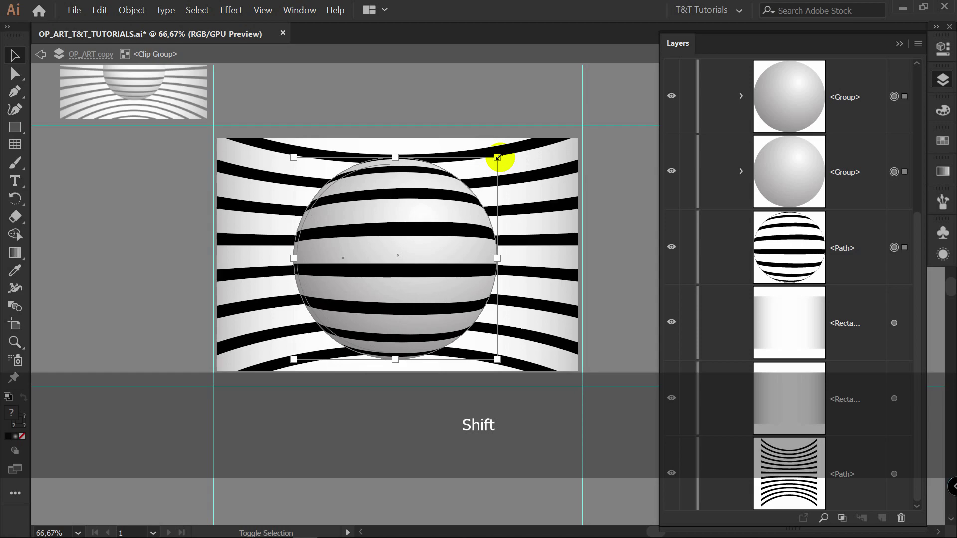
click(616, 179)
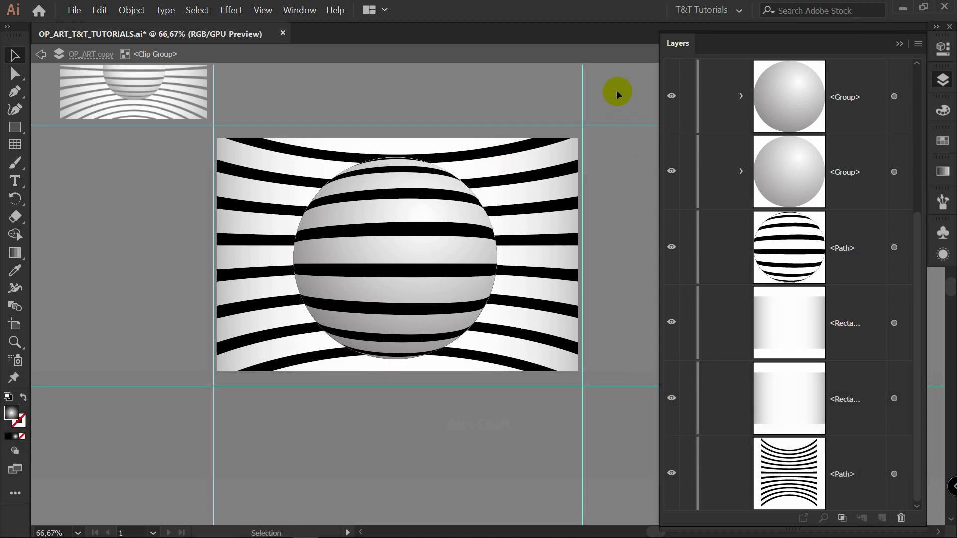
double_click(633, 89)
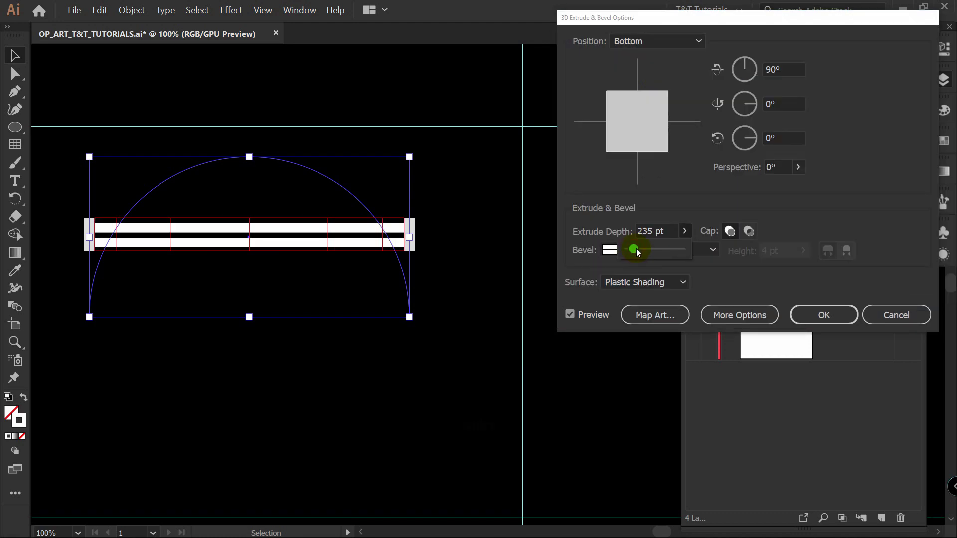
drag(636, 248, 644, 250)
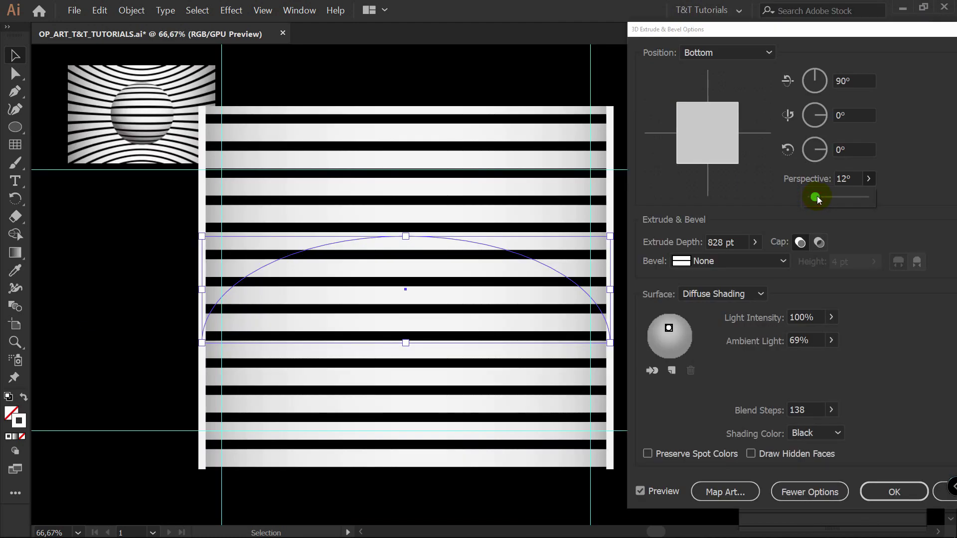
drag(817, 199, 818, 195)
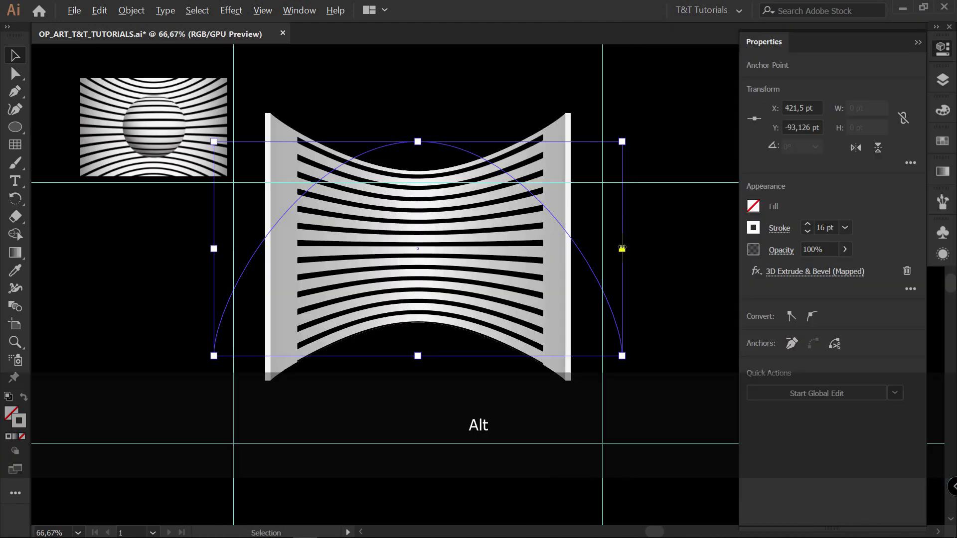
drag(622, 249, 561, 249)
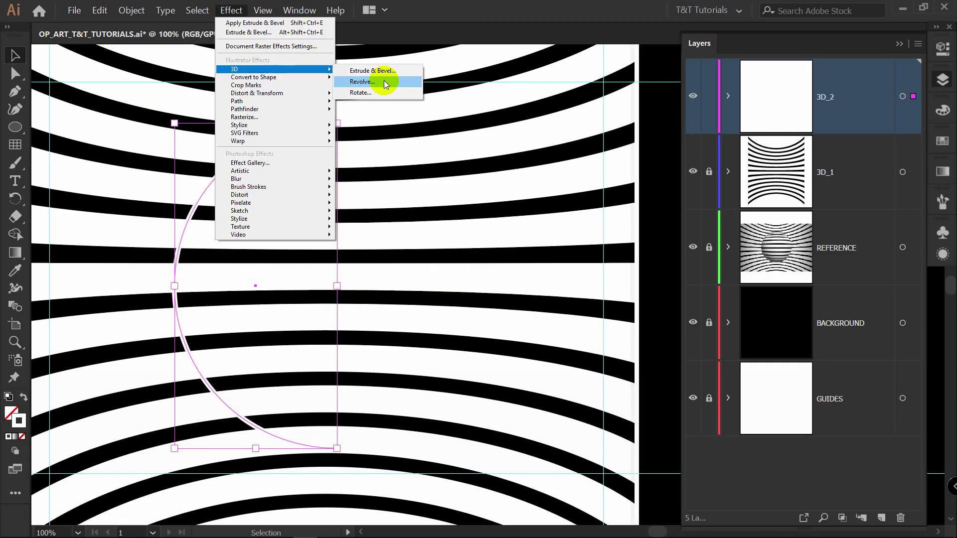
click(380, 80)
click(668, 504)
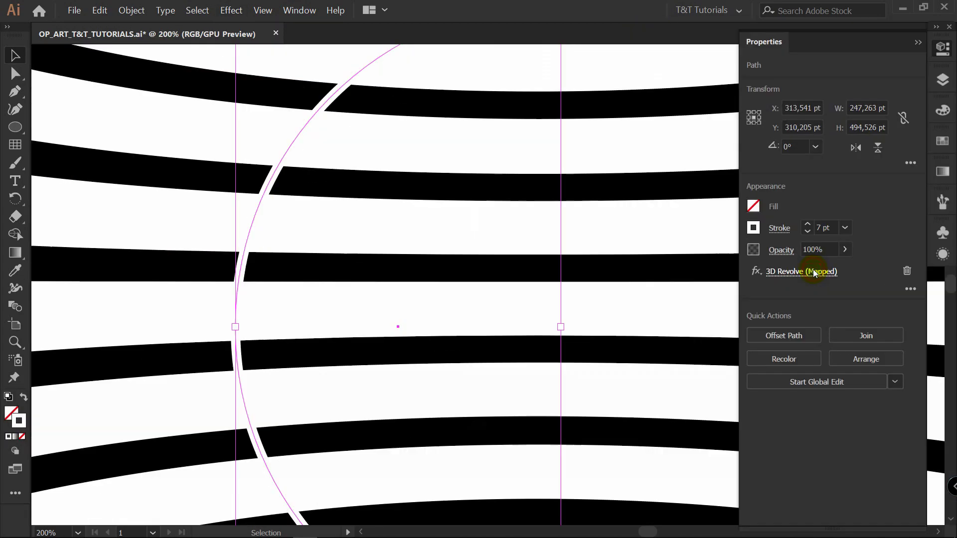
click(818, 270)
click(725, 504)
drag(725, 49, 777, 59)
click(799, 316)
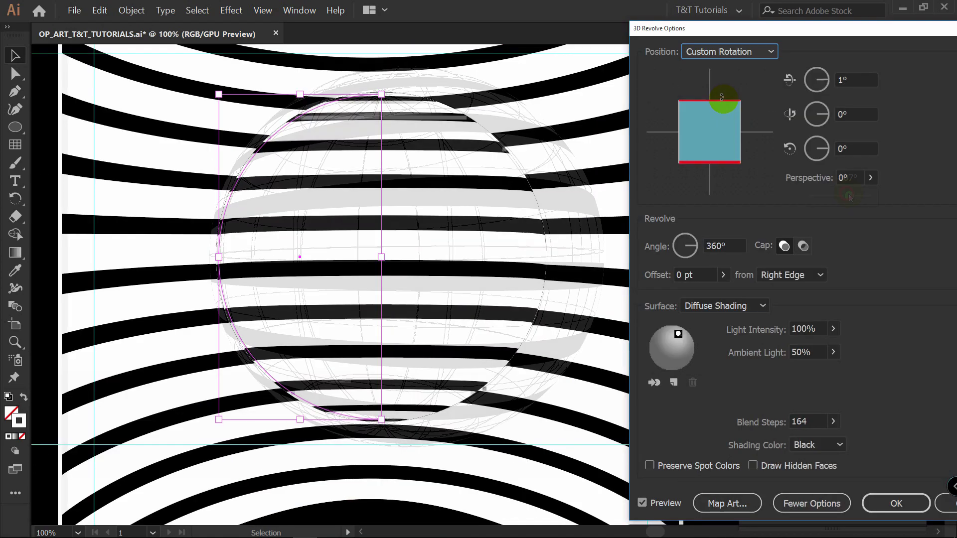
drag(839, 195, 844, 197)
click(755, 336)
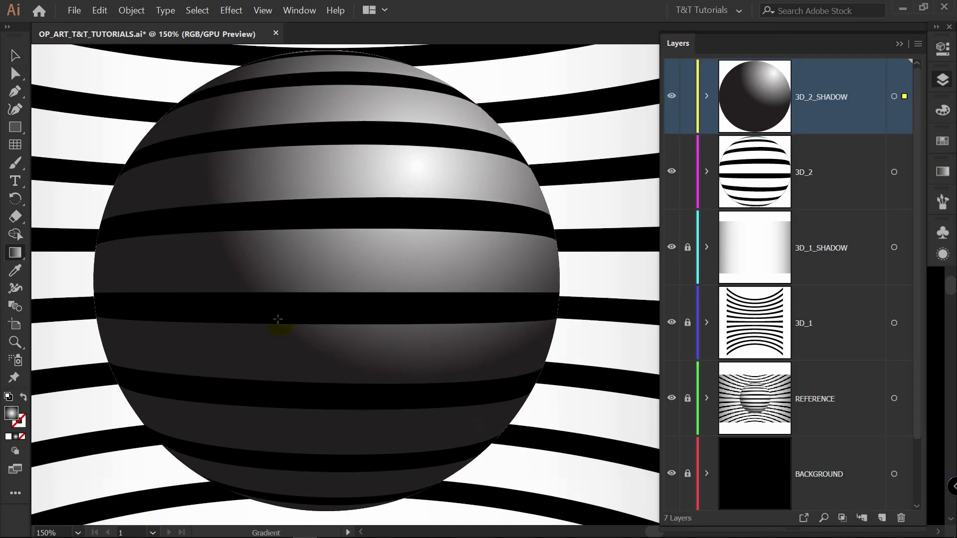
drag(277, 319, 229, 349)
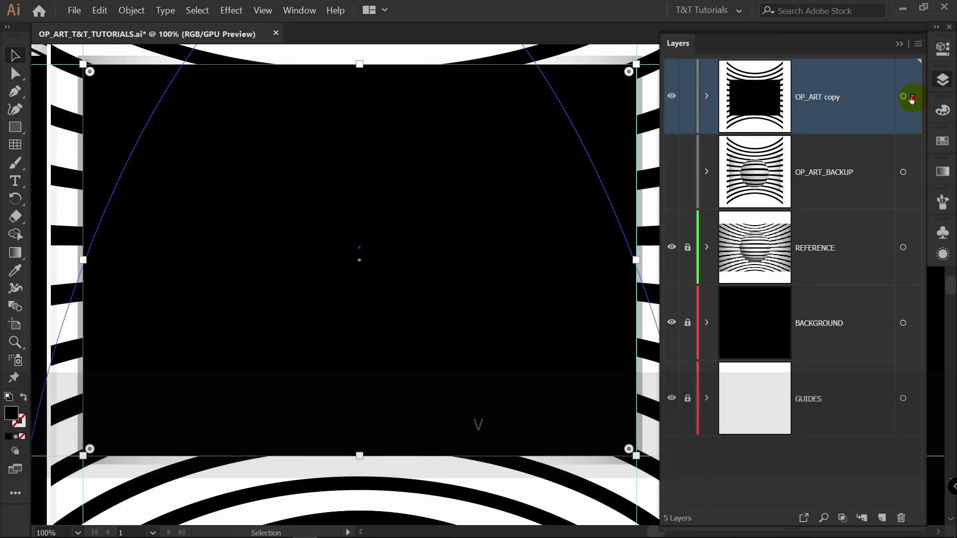
click(912, 97)
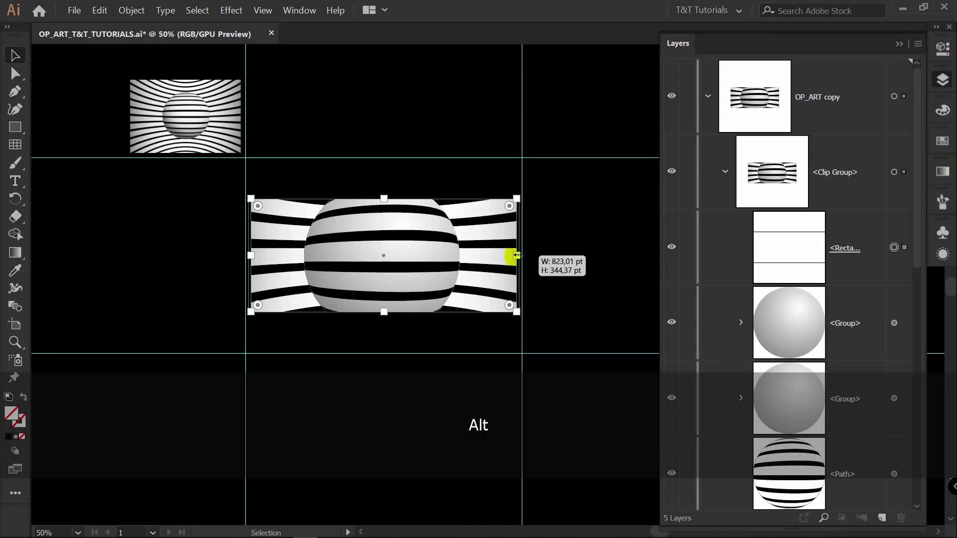
drag(511, 255, 518, 255)
drag(376, 195, 435, 199)
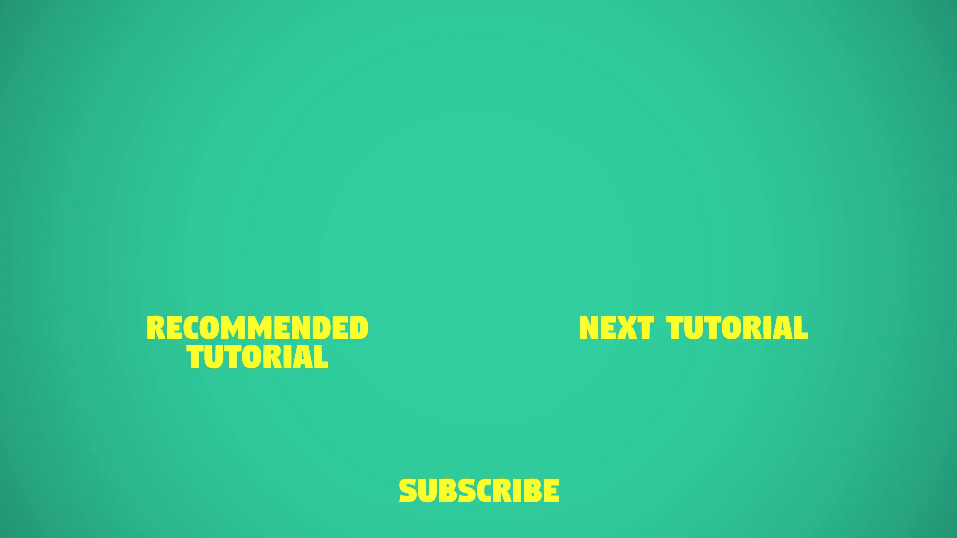